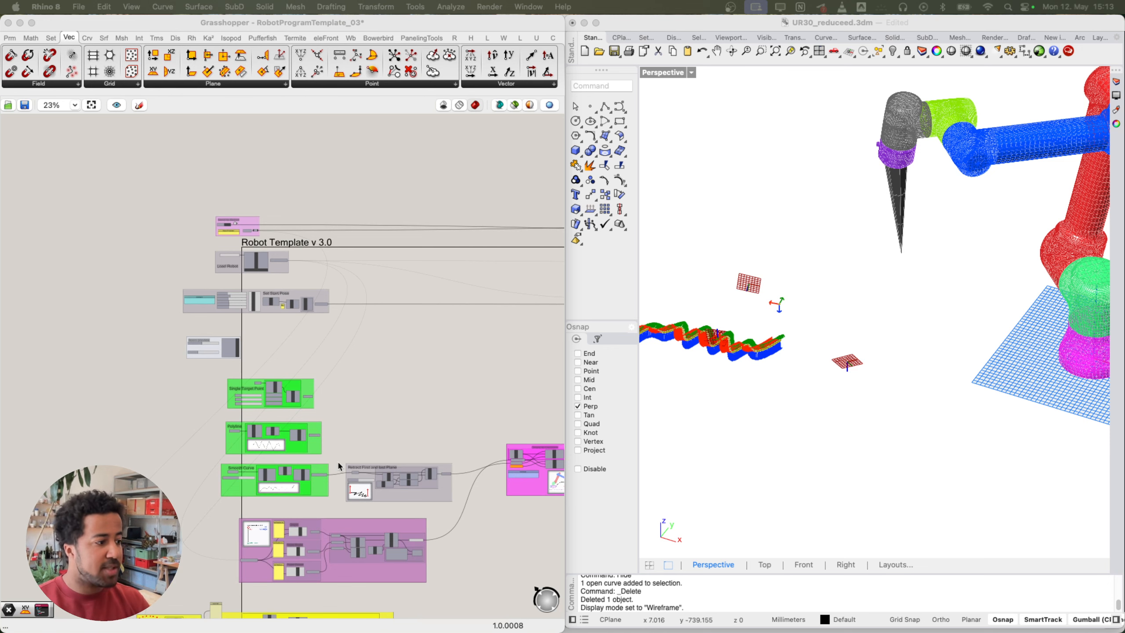
Step: Drag the Simulation Time slider forward to about 0.76 so the robot follows its zigzag toolpath
{"action": "scroll", "coordinate": [319, 519], "scroll_direction": "up", "scroll_amount": 10}
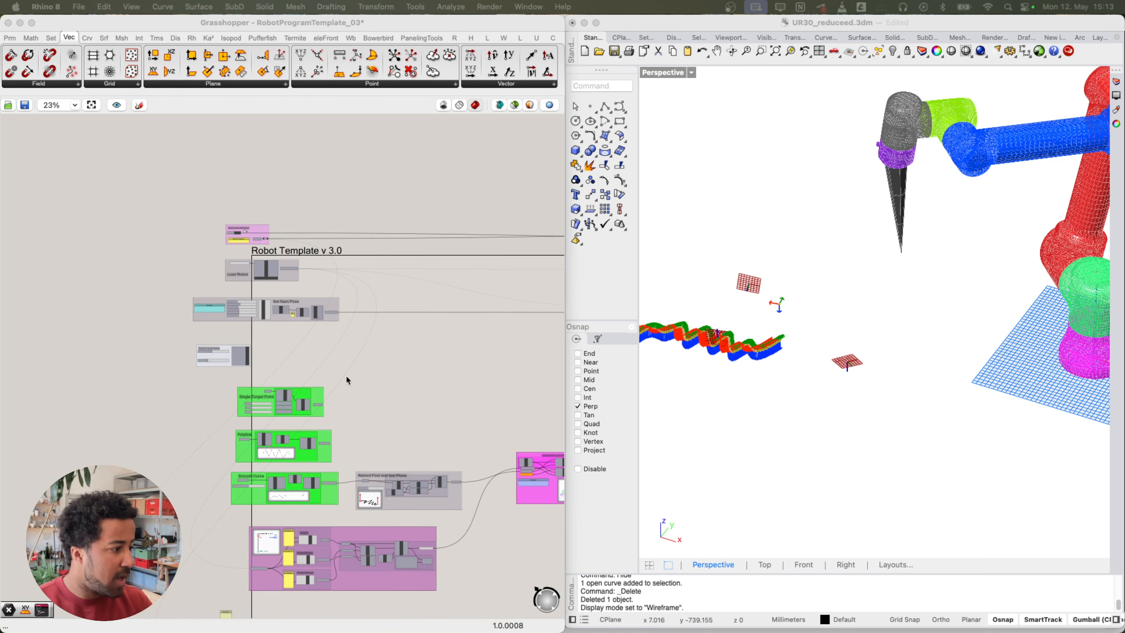
{"action": "scroll", "coordinate": [324, 523], "scroll_direction": "down", "scroll_amount": 10}
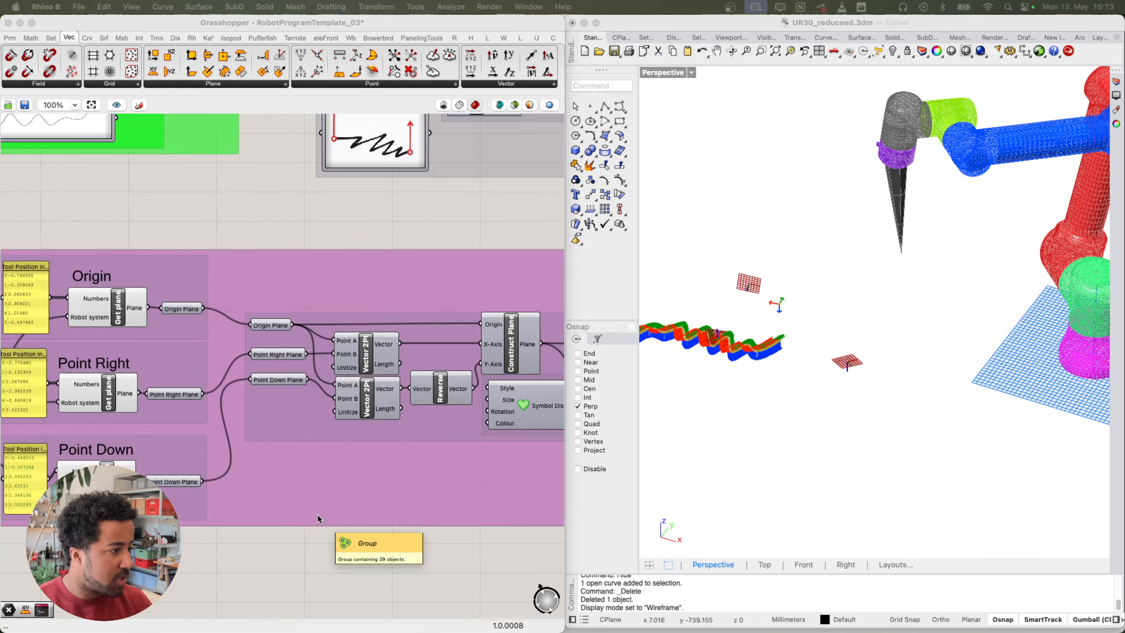
{"action": "left_click_drag", "start_coordinate": [495, 377], "coordinate": [131, 515]}
{"action": "left_click", "coordinate": [47, 191]}
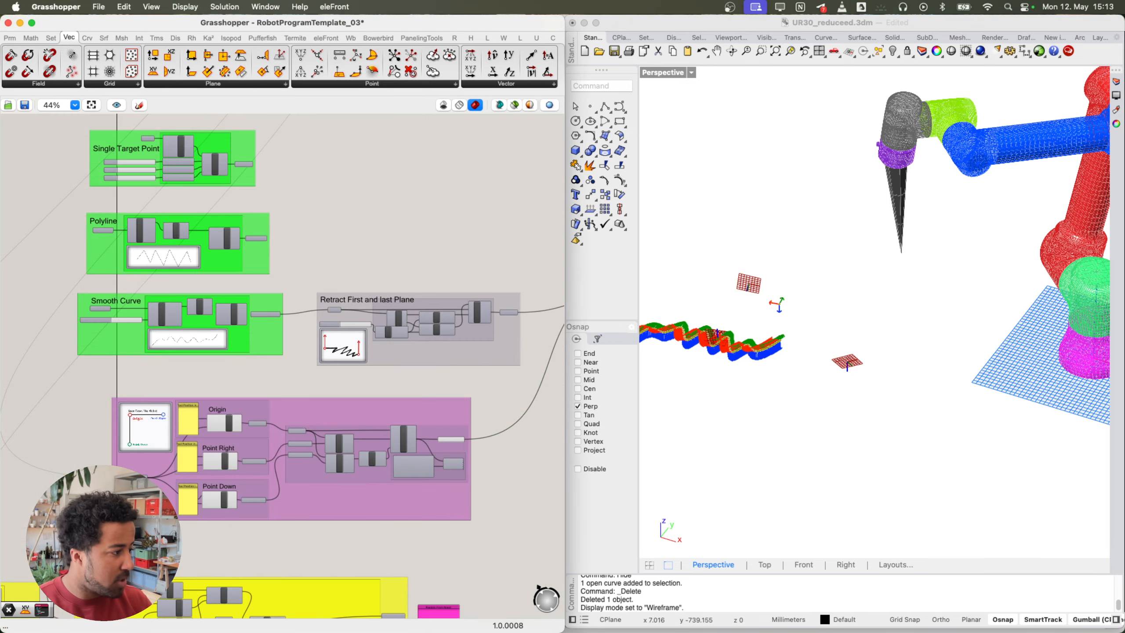
{"action": "right_click_drag", "start_coordinate": [47, 191], "coordinate": [115, 340]}
{"action": "scroll", "coordinate": [115, 340], "scroll_direction": "down", "scroll_amount": 2}
{"action": "scroll", "coordinate": [115, 341], "scroll_direction": "down", "scroll_amount": 3}
{"action": "right_click_drag", "start_coordinate": [356, 443], "coordinate": [297, 457]}
{"action": "right_click_drag", "start_coordinate": [123, 367], "coordinate": [167, 402]}
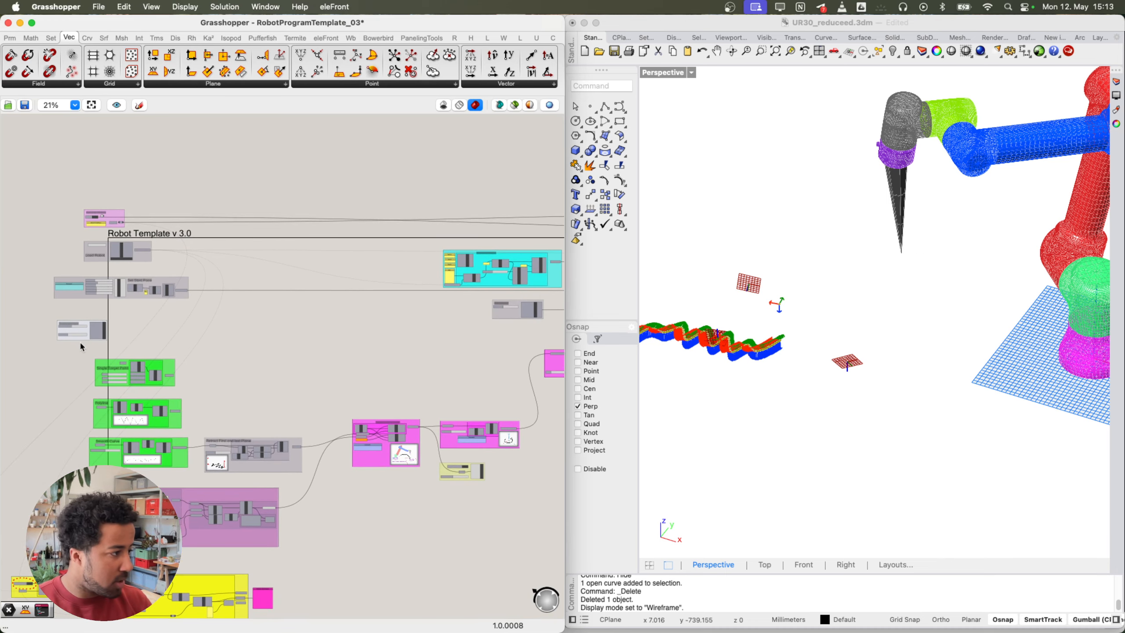
{"action": "right_click_drag", "start_coordinate": [304, 401], "coordinate": [111, 423]}
{"action": "right_click_drag", "start_coordinate": [448, 383], "coordinate": [206, 402]}
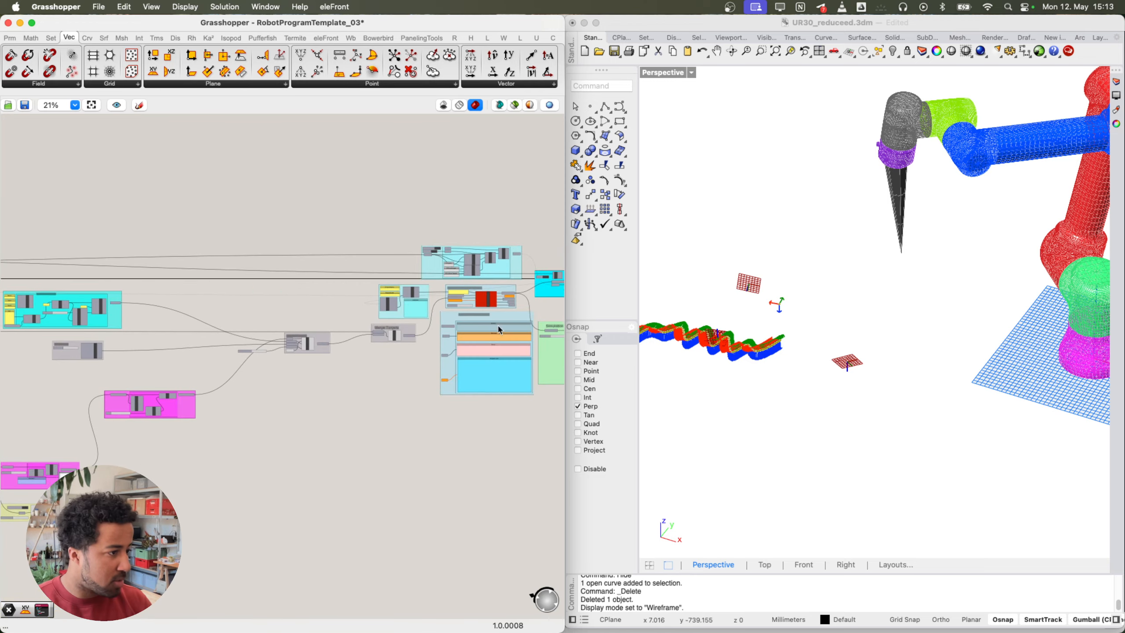
{"action": "scroll", "coordinate": [434, 356], "scroll_direction": "up", "scroll_amount": 5}
{"action": "left_click_drag", "start_coordinate": [370, 371], "coordinate": [572, 382]}
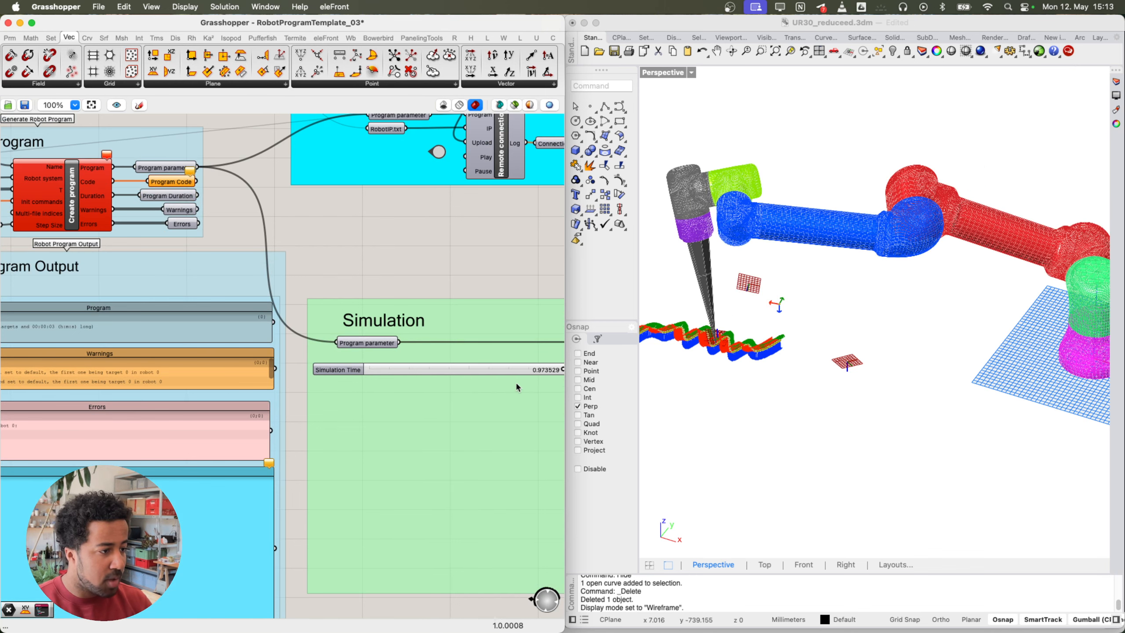
Step: Pan through the yellow, Orient to Location and Set Speed groups of the definition
{"action": "scroll", "coordinate": [299, 424], "scroll_direction": "down", "scroll_amount": 8}
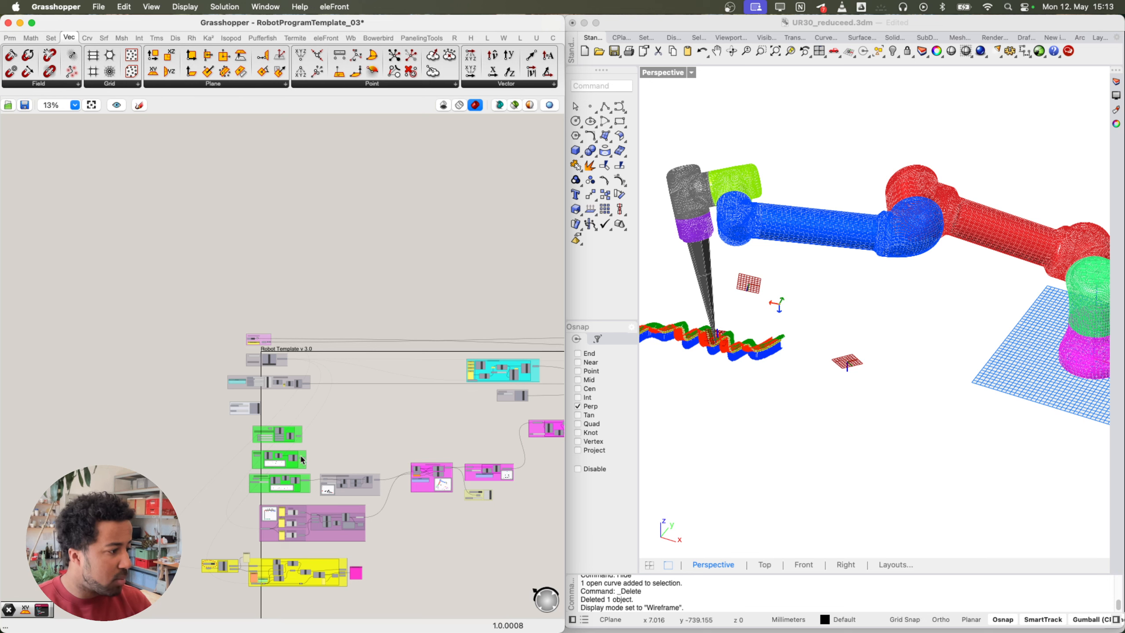
{"action": "scroll", "coordinate": [304, 465], "scroll_direction": "up", "scroll_amount": 8}
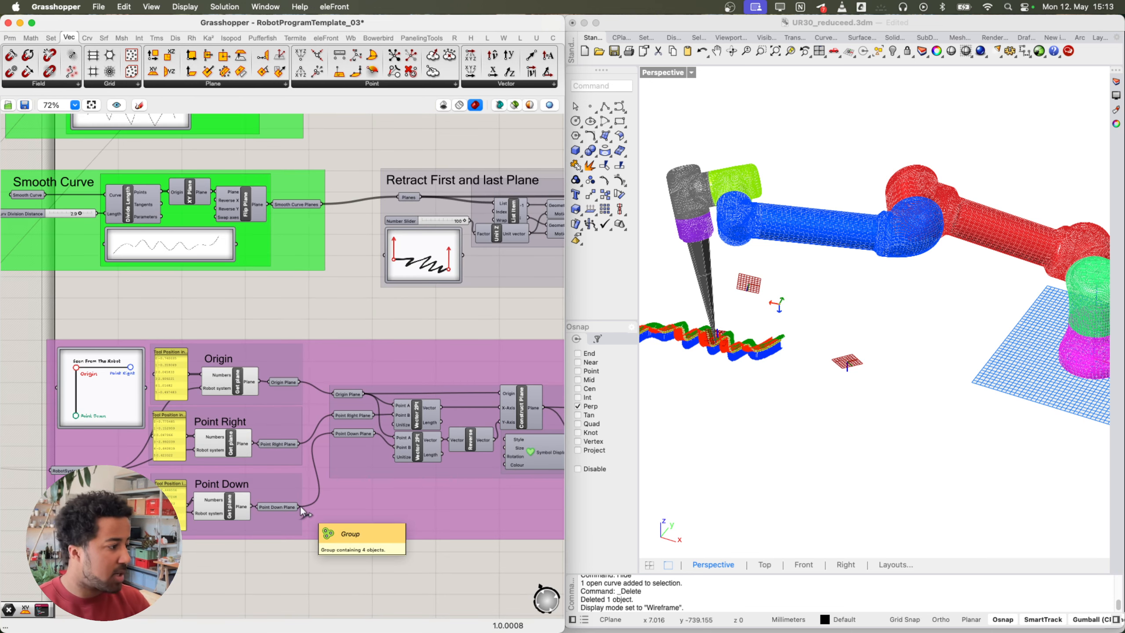
{"action": "scroll", "coordinate": [270, 547], "scroll_direction": "down", "scroll_amount": 2}
{"action": "right_click_drag", "start_coordinate": [280, 570], "coordinate": [288, 452]}
{"action": "right_click_drag", "start_coordinate": [346, 502], "coordinate": [167, 529]}
{"action": "right_click_drag", "start_coordinate": [365, 419], "coordinate": [189, 551]}
{"action": "right_click_drag", "start_coordinate": [342, 402], "coordinate": [254, 485]}
{"action": "right_click_drag", "start_coordinate": [461, 461], "coordinate": [326, 465]}
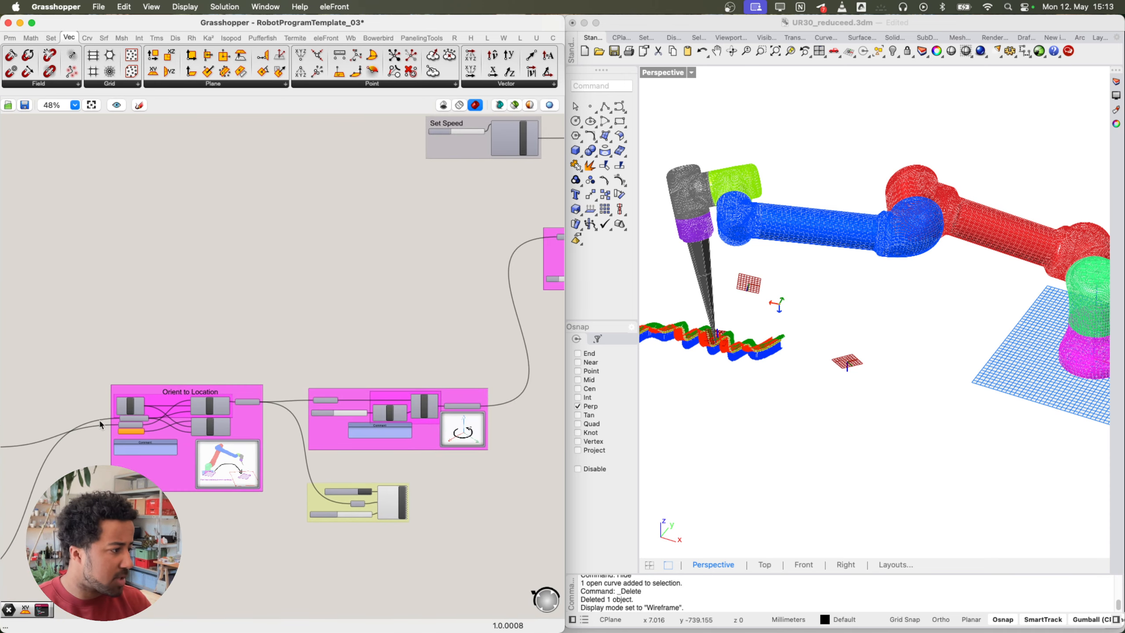
Step: Pan back past the target point and curve groups to Load Robot and Set Start Pose
{"action": "right_click_drag", "start_coordinate": [100, 425], "coordinate": [348, 435]}
{"action": "right_click_drag", "start_coordinate": [207, 409], "coordinate": [467, 394]}
{"action": "right_click_drag", "start_coordinate": [199, 391], "coordinate": [287, 387]}
{"action": "right_click_drag", "start_coordinate": [327, 355], "coordinate": [192, 347]}
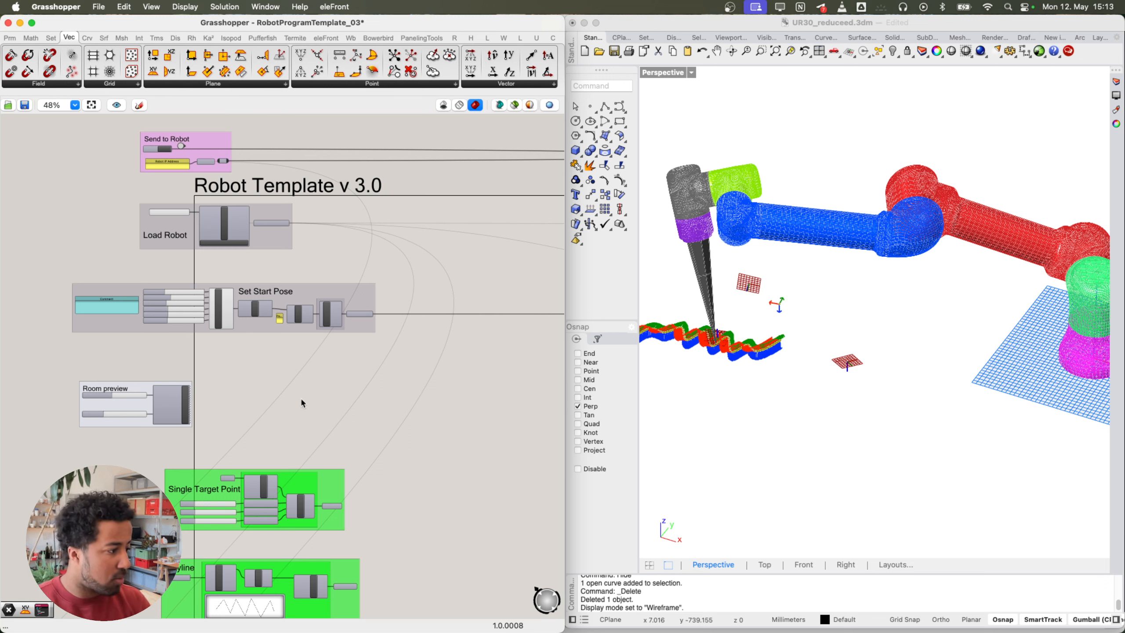
Step: Inspect Set Start Pose's six radian joint values, then zoom into the Robot IP Address panel (10.10.10.23)
{"action": "mouse_move", "coordinate": [267, 305]}
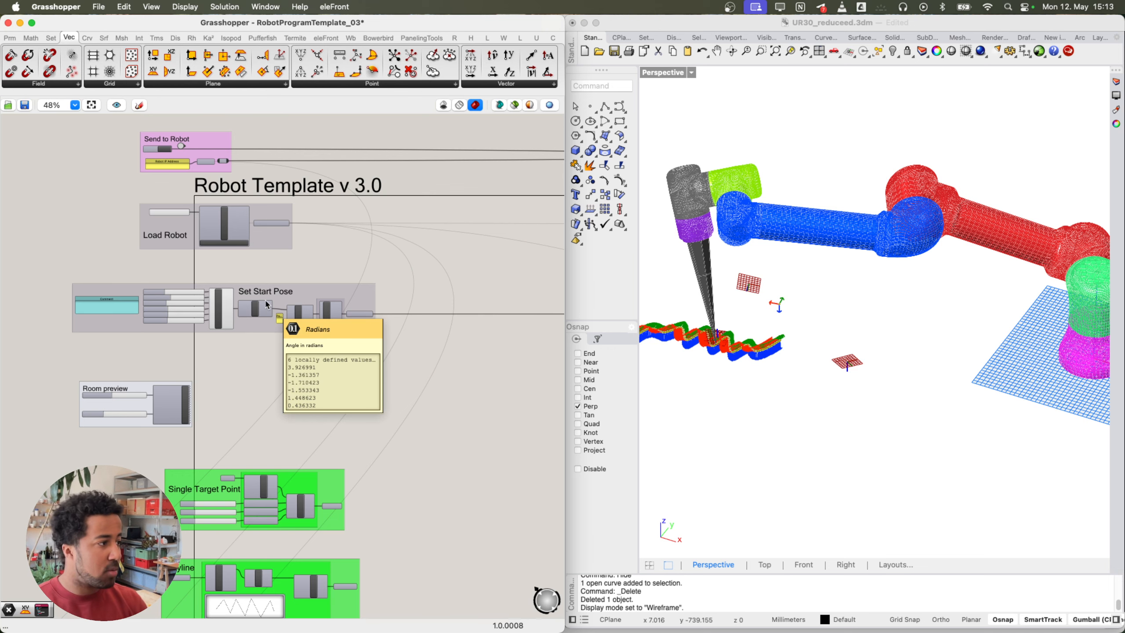
{"action": "right_click_drag", "start_coordinate": [267, 258], "coordinate": [280, 278]}
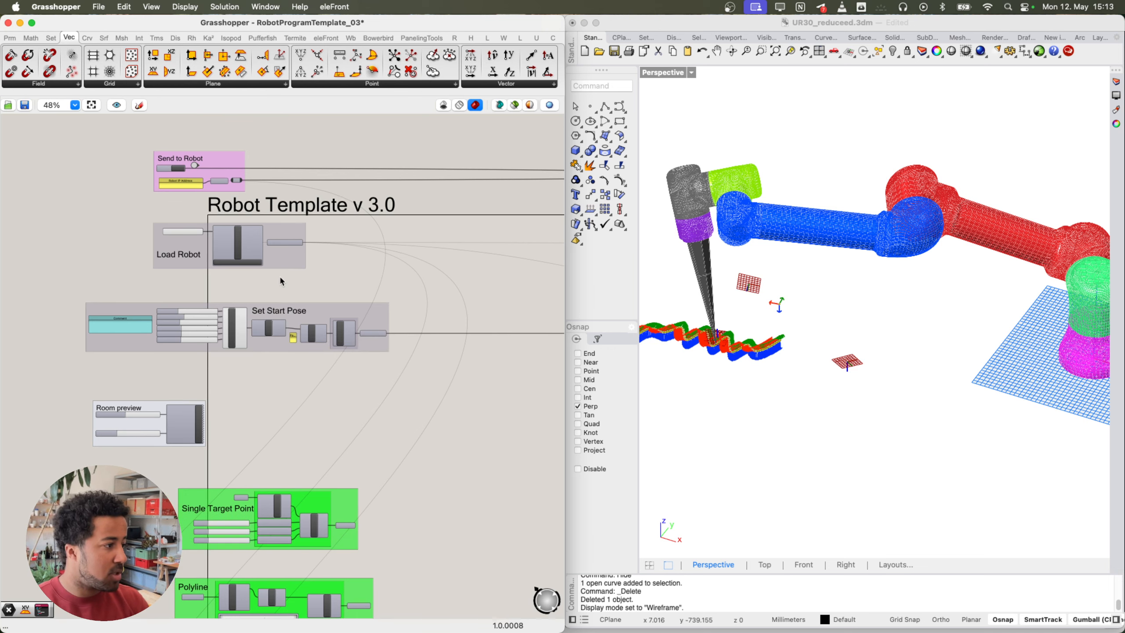
{"action": "right_click_drag", "start_coordinate": [179, 167], "coordinate": [192, 189]}
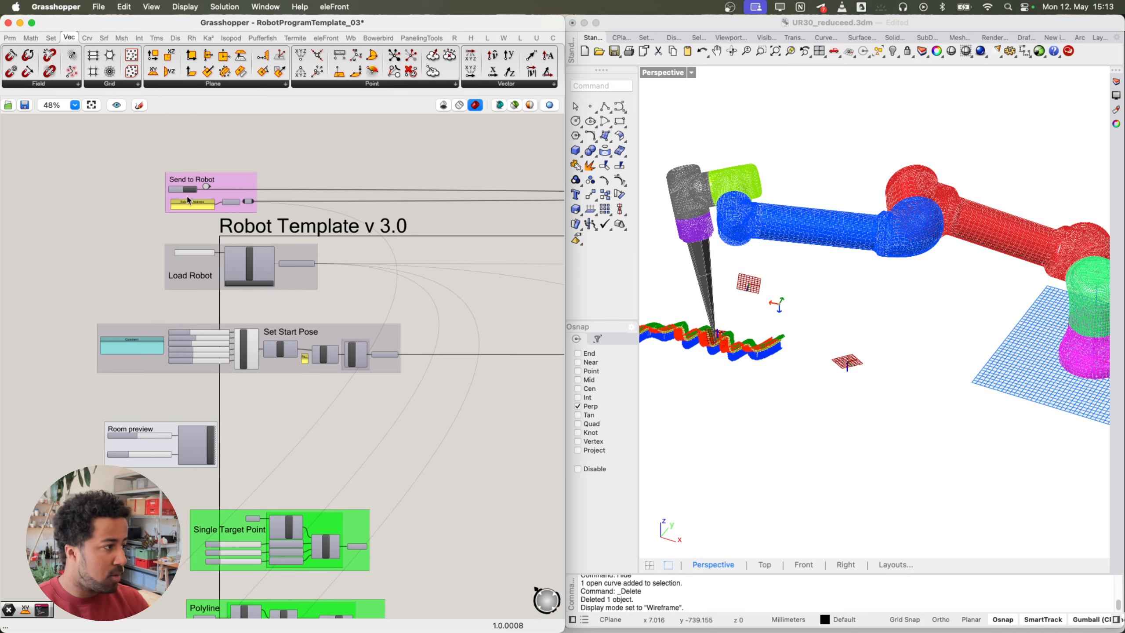
{"action": "scroll", "coordinate": [188, 204], "scroll_direction": "up", "scroll_amount": 1}
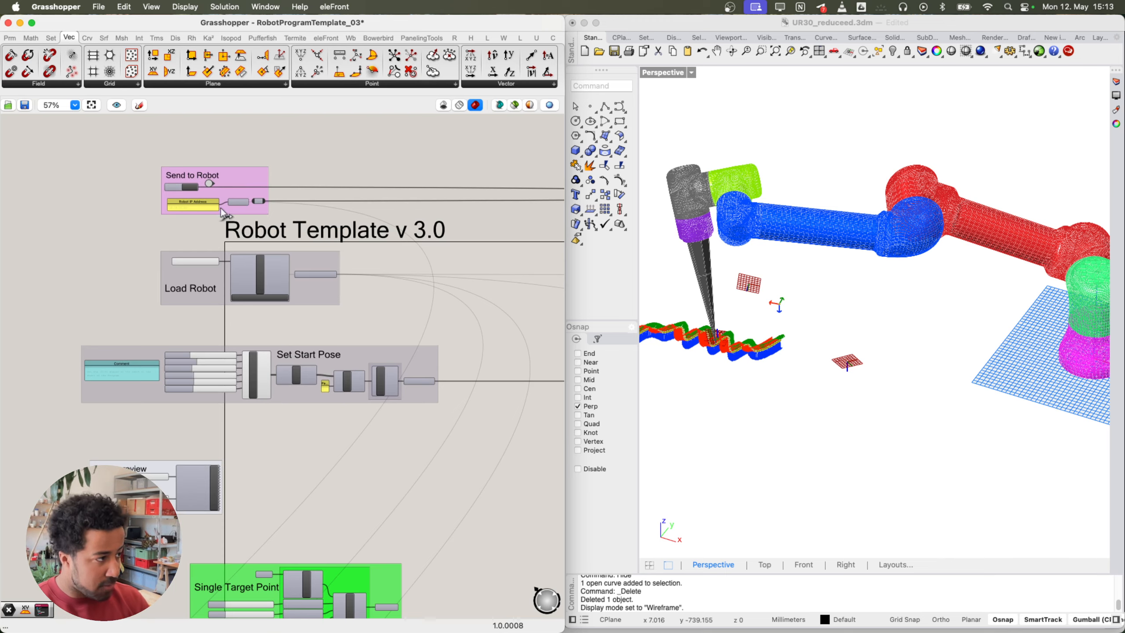
{"action": "scroll", "coordinate": [221, 208], "scroll_direction": "up", "scroll_amount": 8}
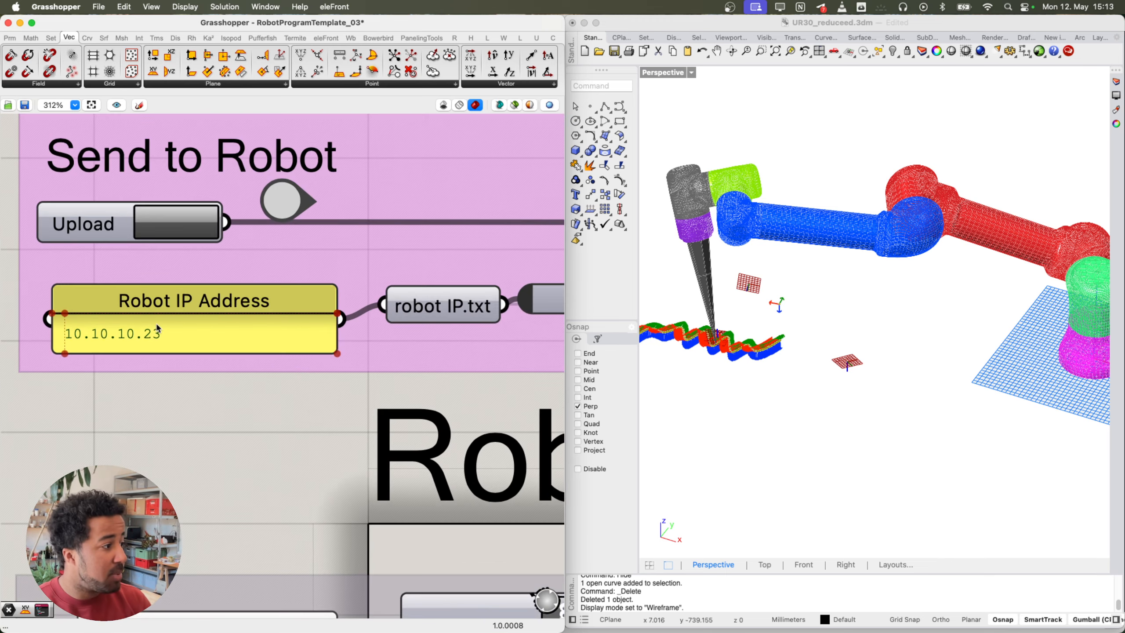
{"action": "scroll", "coordinate": [156, 322], "scroll_direction": "up", "scroll_amount": 2}
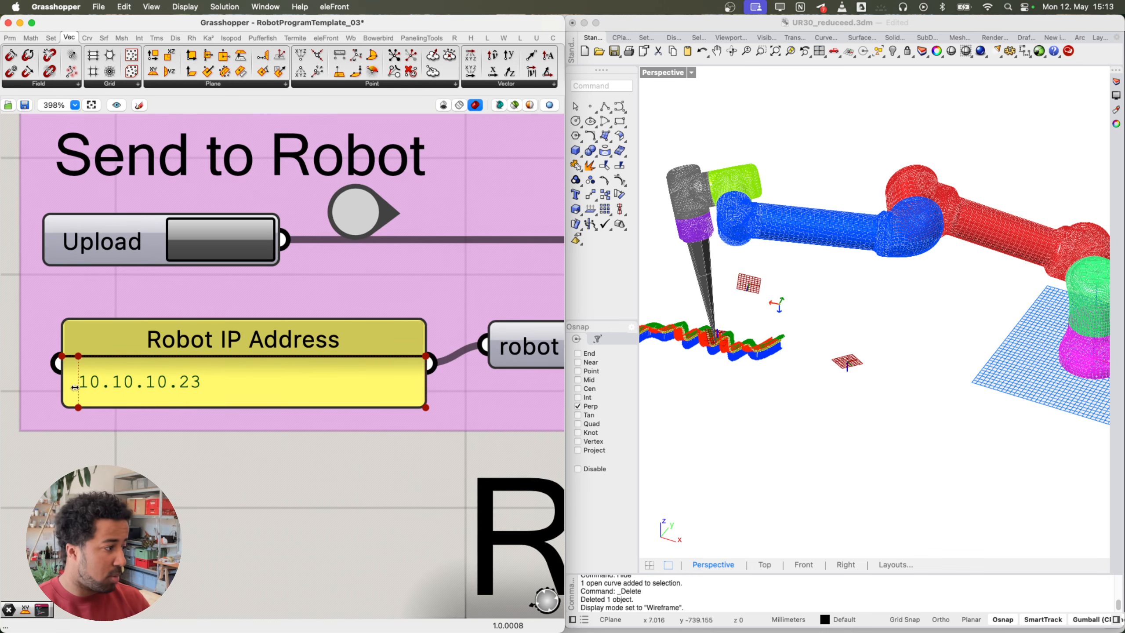
{"action": "scroll", "coordinate": [75, 387], "scroll_direction": "up", "scroll_amount": 2}
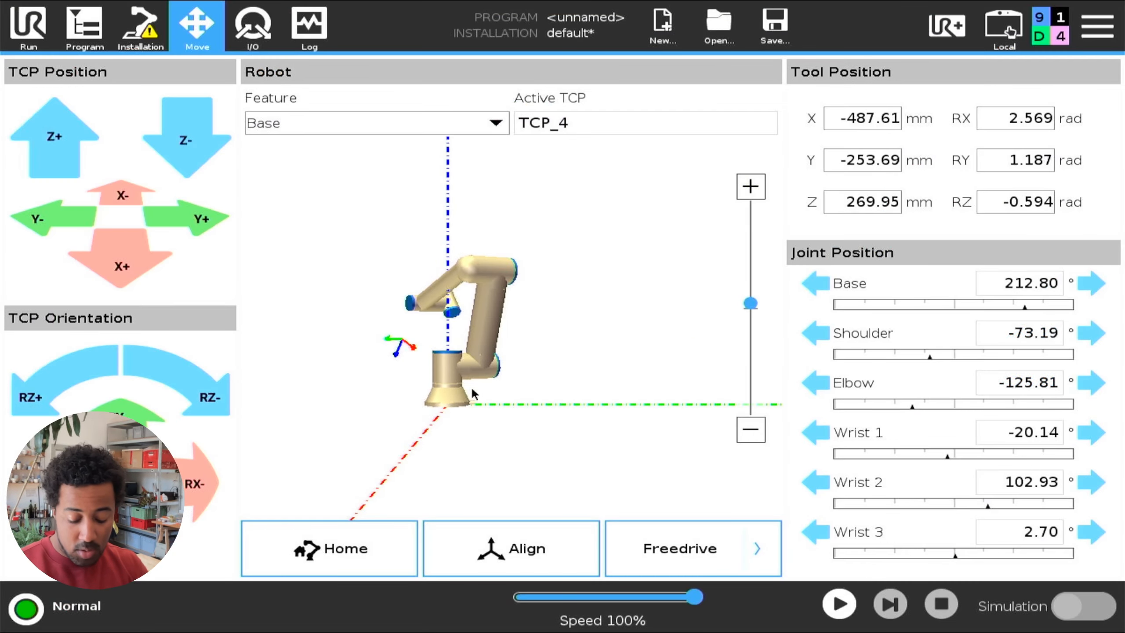
Step: Open PolyScope's About dialog from the system menu to confirm IP 10.10.10.23, then close it
{"action": "left_click", "coordinate": [1098, 27]}
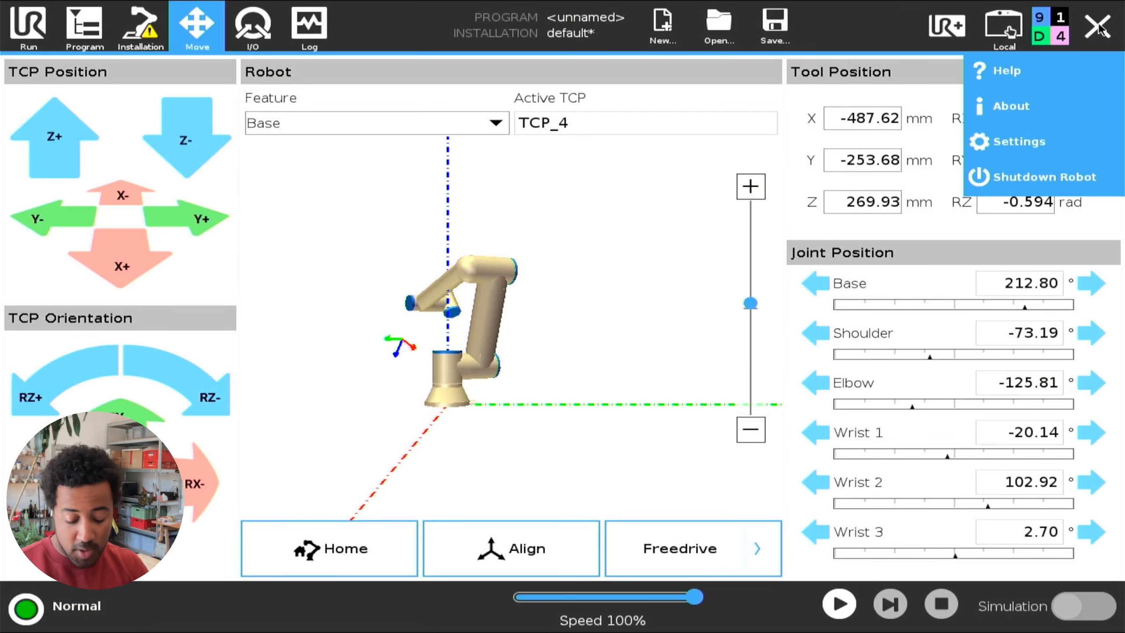
{"action": "left_click", "coordinate": [1099, 29]}
{"action": "left_click", "coordinate": [1100, 31]}
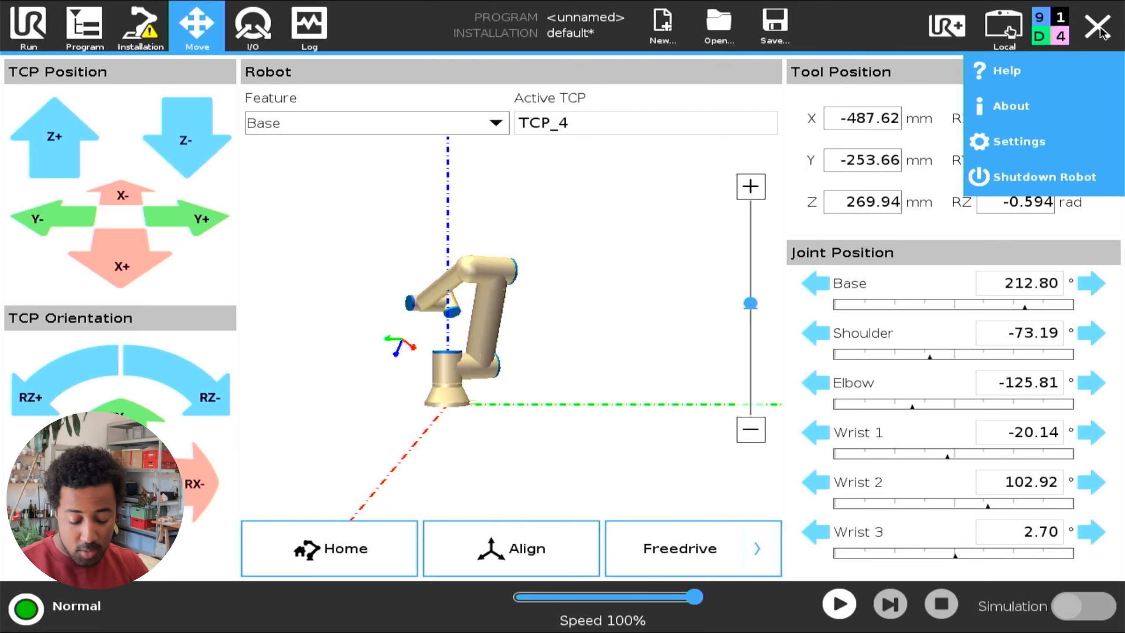
{"action": "left_click", "coordinate": [1026, 108]}
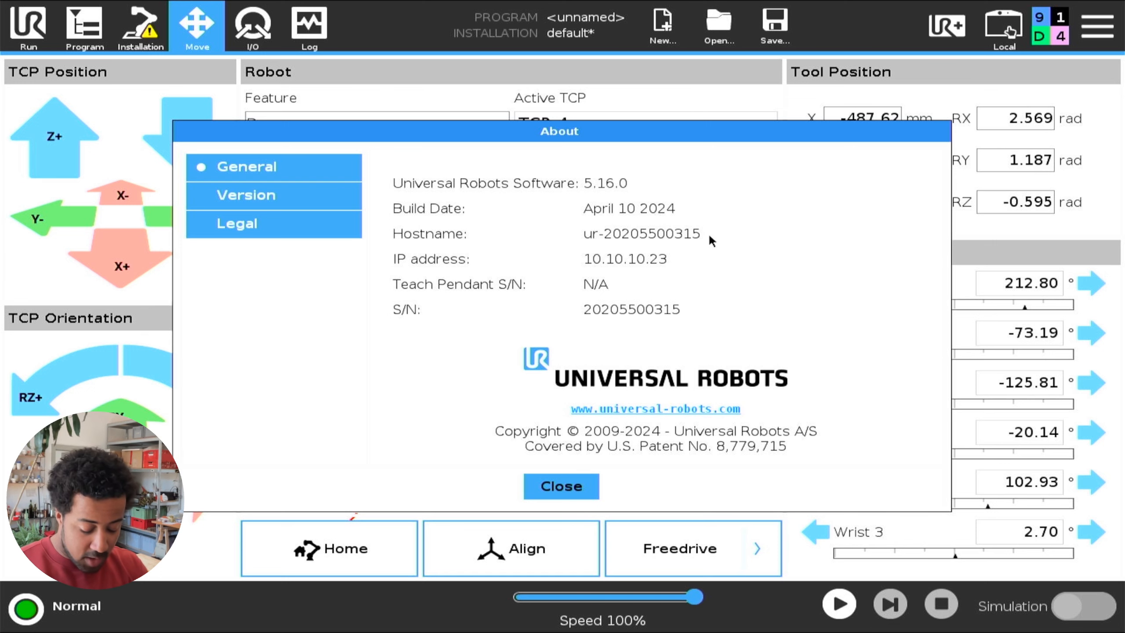
{"action": "left_click", "coordinate": [565, 489]}
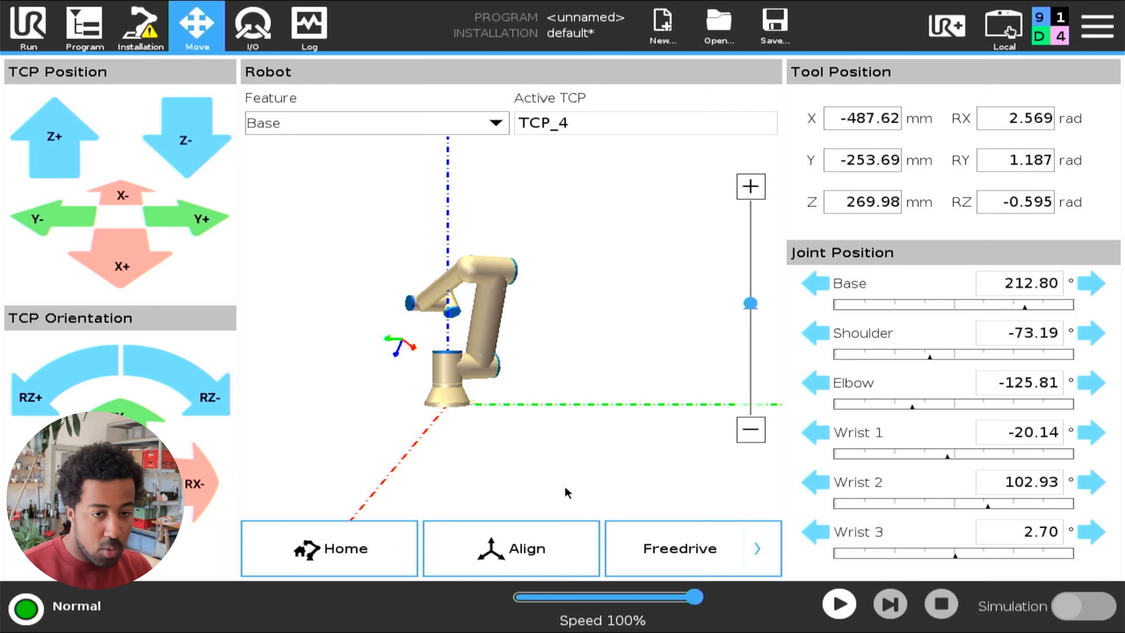
Step: Switch to the Run screen and check the About information again before closing it
{"action": "left_click", "coordinate": [37, 17]}
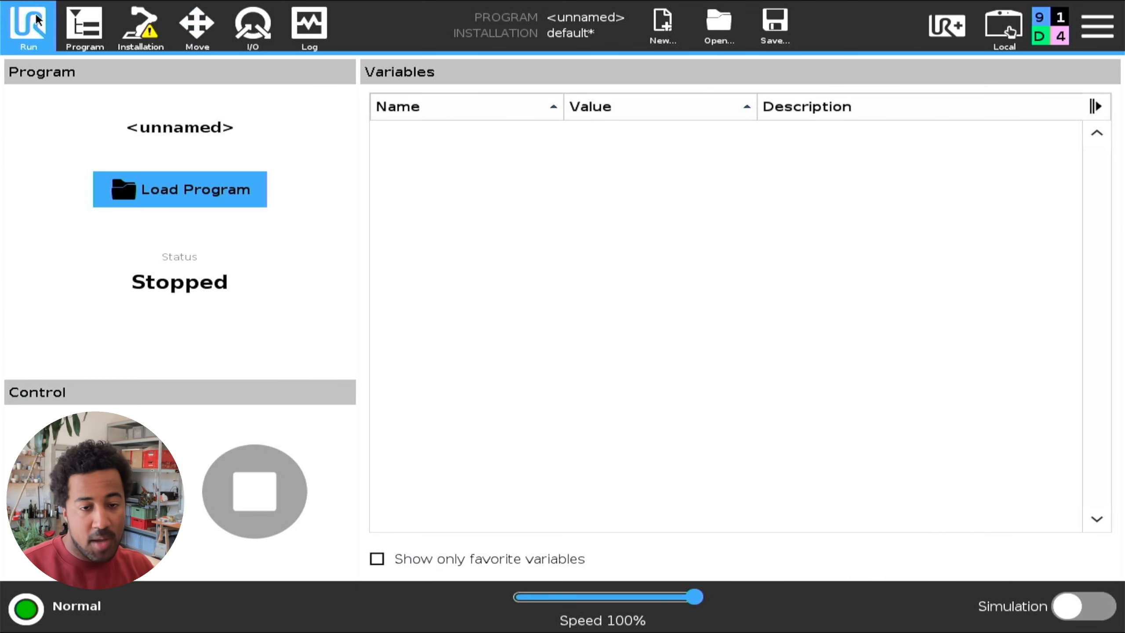
{"action": "left_click", "coordinate": [1098, 25]}
{"action": "left_click", "coordinate": [1033, 107]}
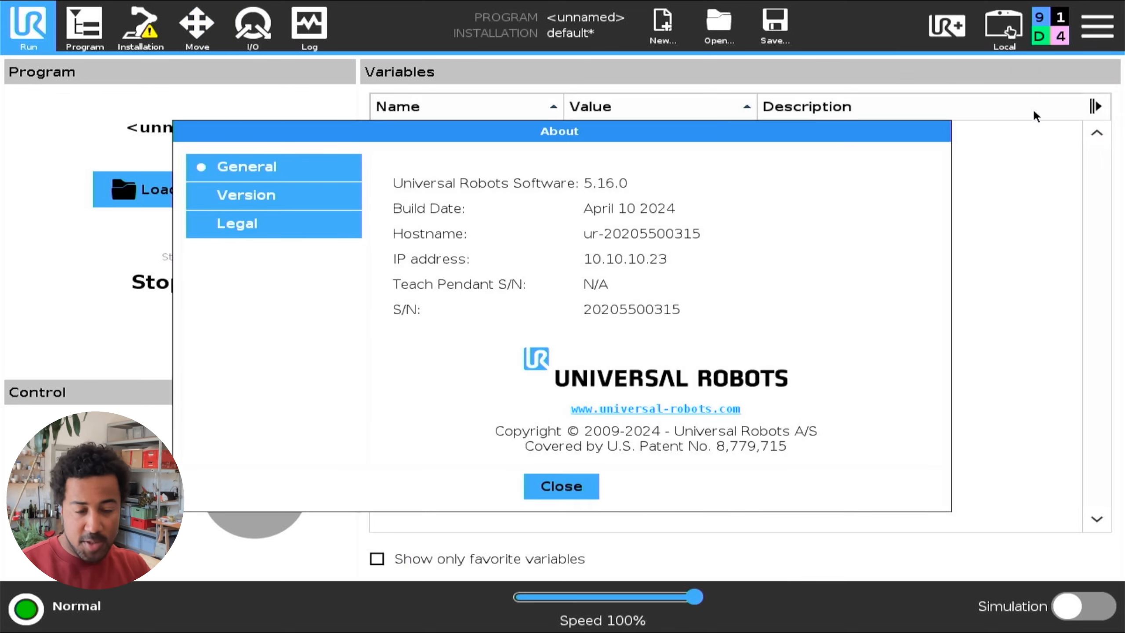
{"action": "left_click", "coordinate": [561, 486]}
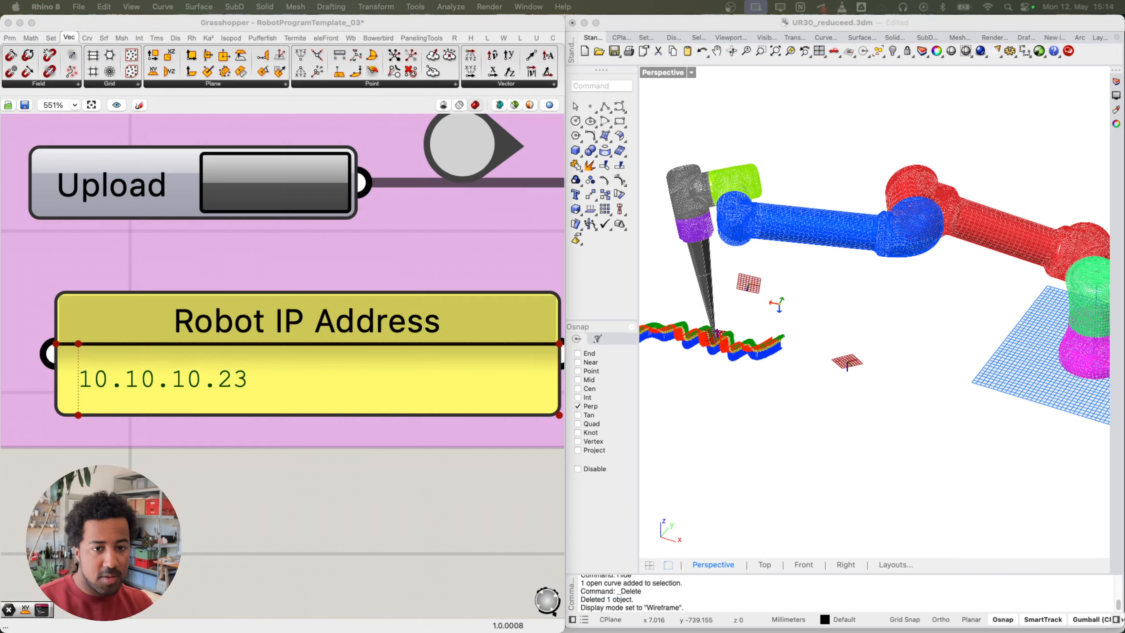
Step: Return to Grasshopper and frame the Load Robot group
{"action": "left_click", "coordinate": [128, 421]}
{"action": "scroll", "coordinate": [128, 421], "scroll_direction": "down", "scroll_amount": 3}
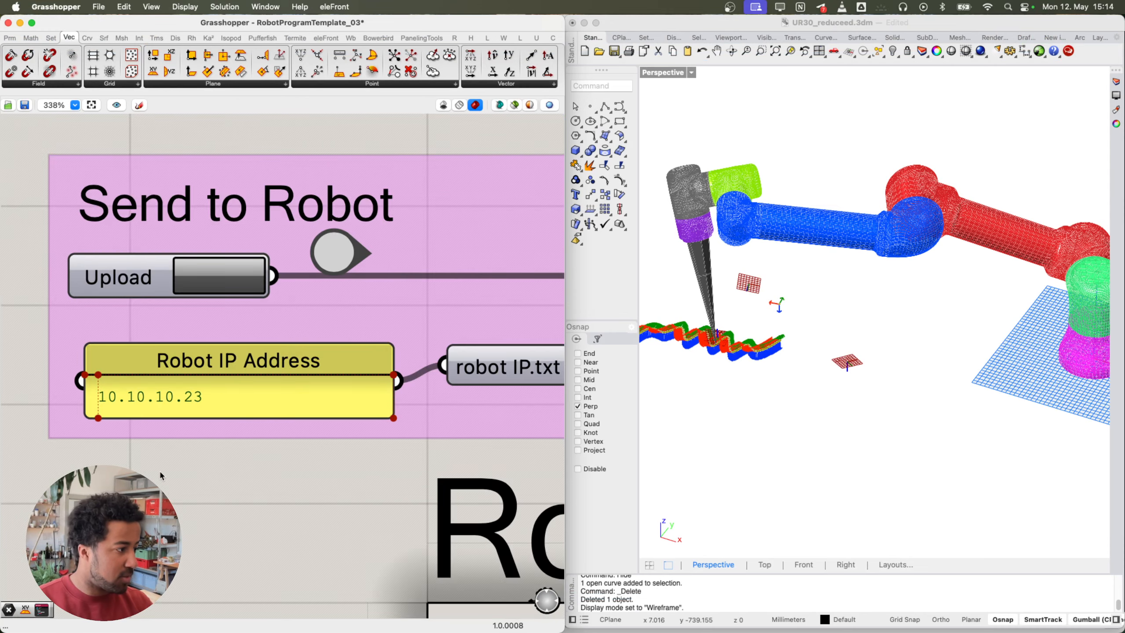
{"action": "scroll", "coordinate": [163, 473], "scroll_direction": "down", "scroll_amount": 6}
{"action": "right_click_drag", "start_coordinate": [217, 430], "coordinate": [252, 323]}
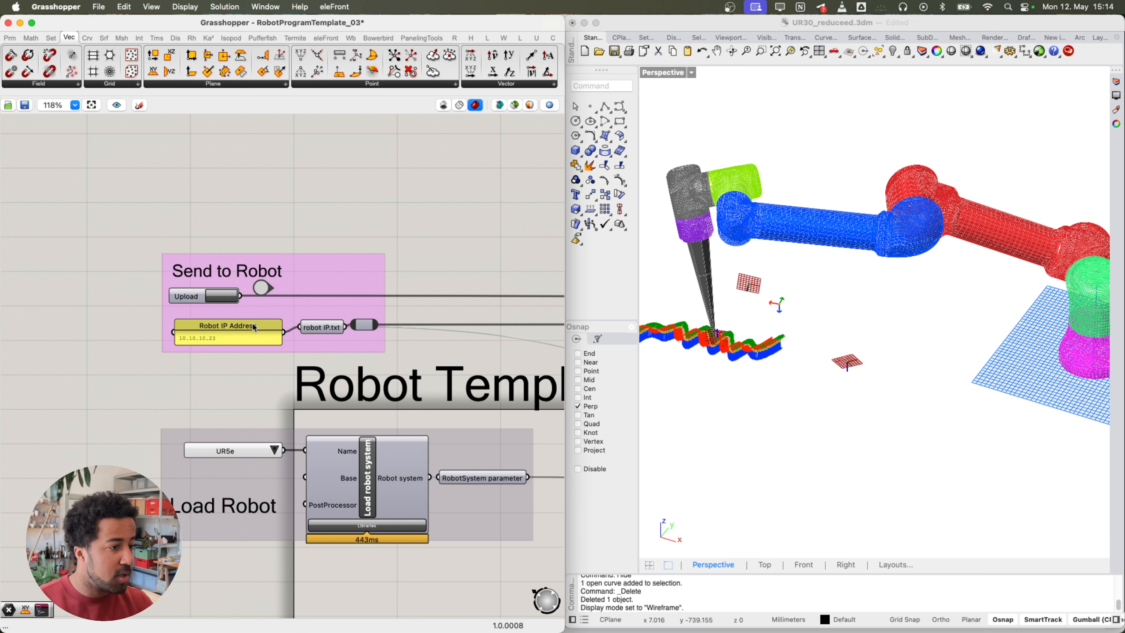
{"action": "right_click_drag", "start_coordinate": [269, 377], "coordinate": [262, 347]}
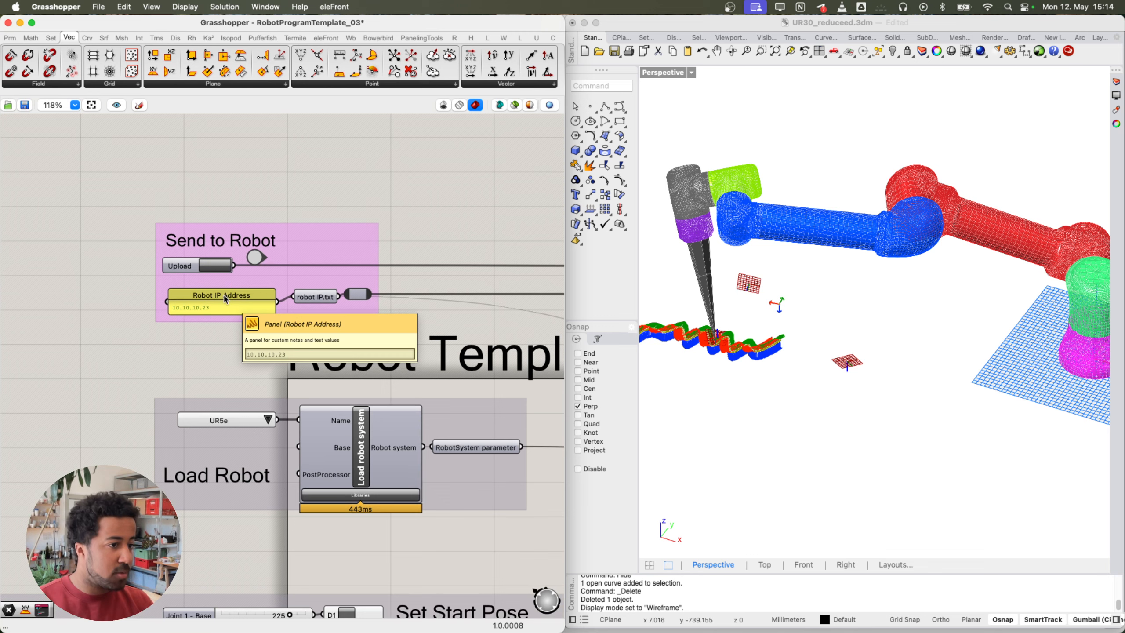
{"action": "right_click_drag", "start_coordinate": [199, 369], "coordinate": [205, 358]}
{"action": "scroll", "coordinate": [245, 411], "scroll_direction": "up", "scroll_amount": 4}
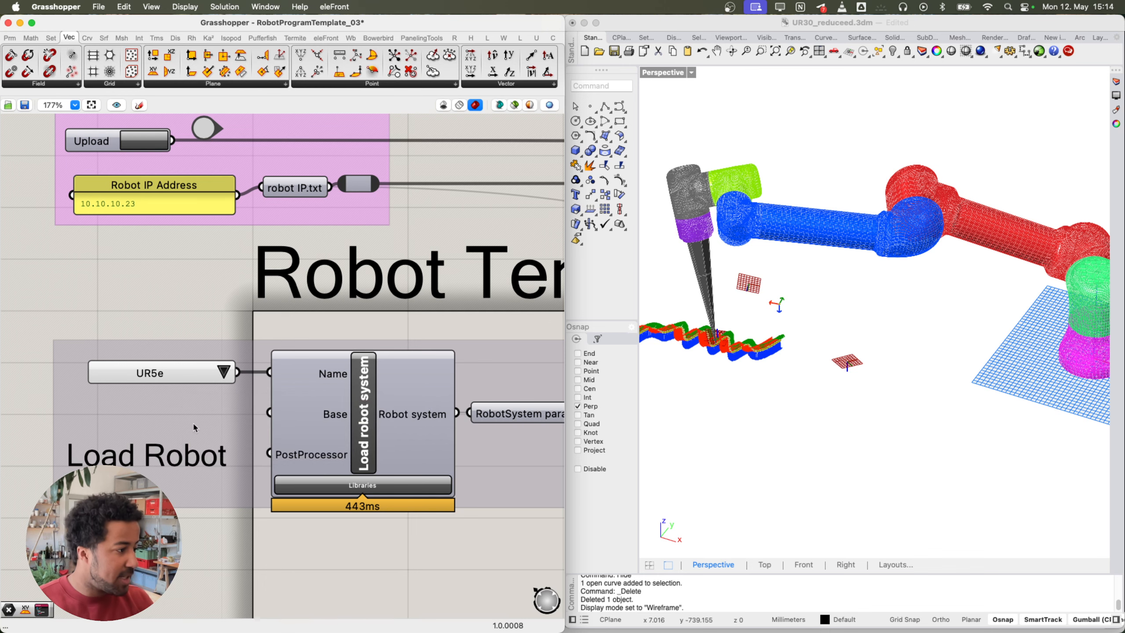
{"action": "scroll", "coordinate": [193, 421], "scroll_direction": "down", "scroll_amount": 2}
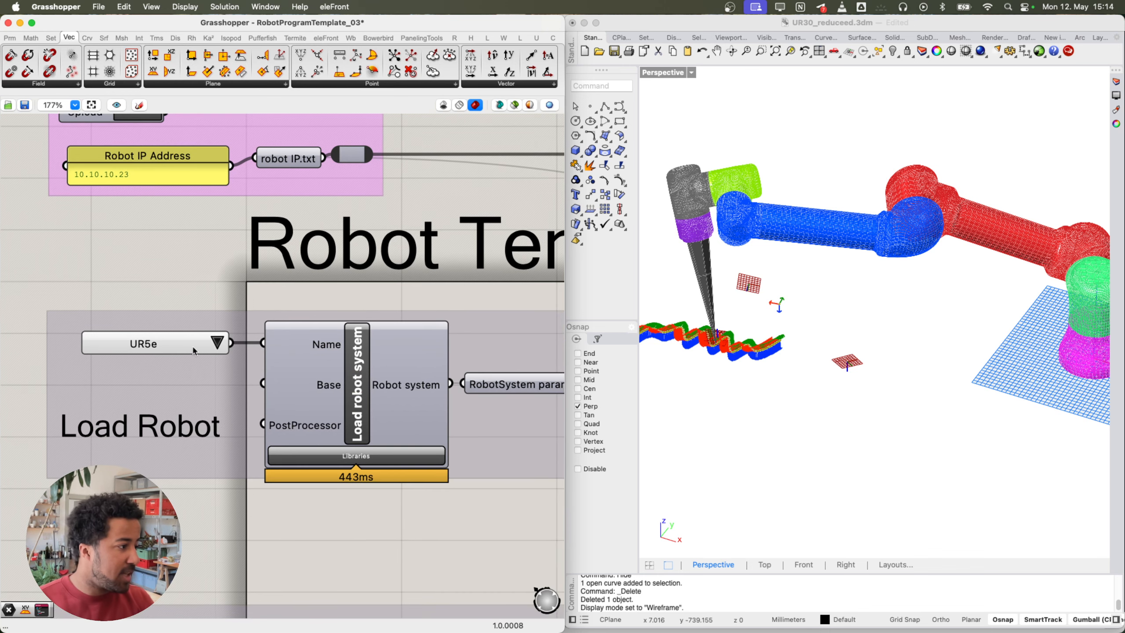
Step: Select the Load robot system component and open the UR5e robot model dropdown
{"action": "left_click", "coordinate": [325, 370]}
{"action": "scroll", "coordinate": [235, 339], "scroll_direction": "up", "scroll_amount": 2}
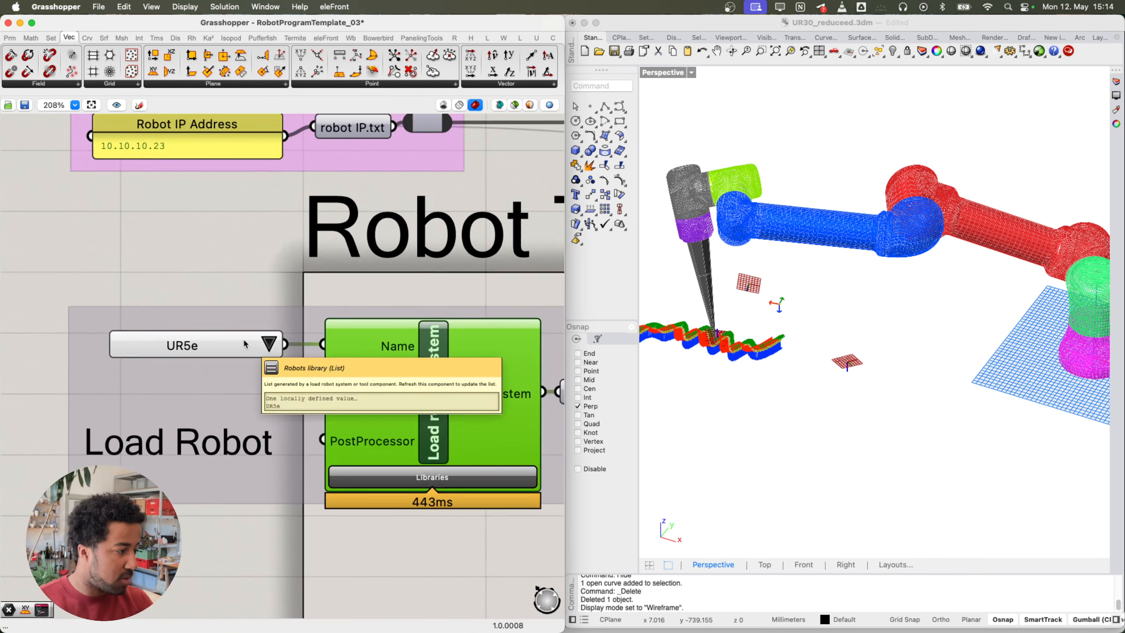
{"action": "scroll", "coordinate": [244, 341], "scroll_direction": "up", "scroll_amount": 2}
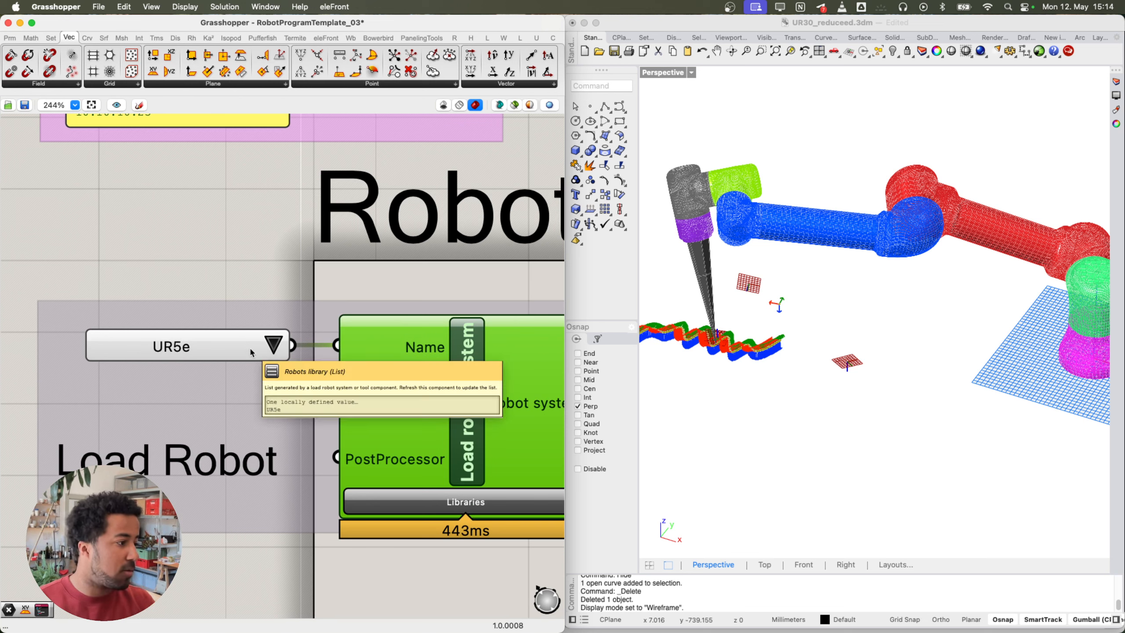
{"action": "left_click", "coordinate": [268, 351]}
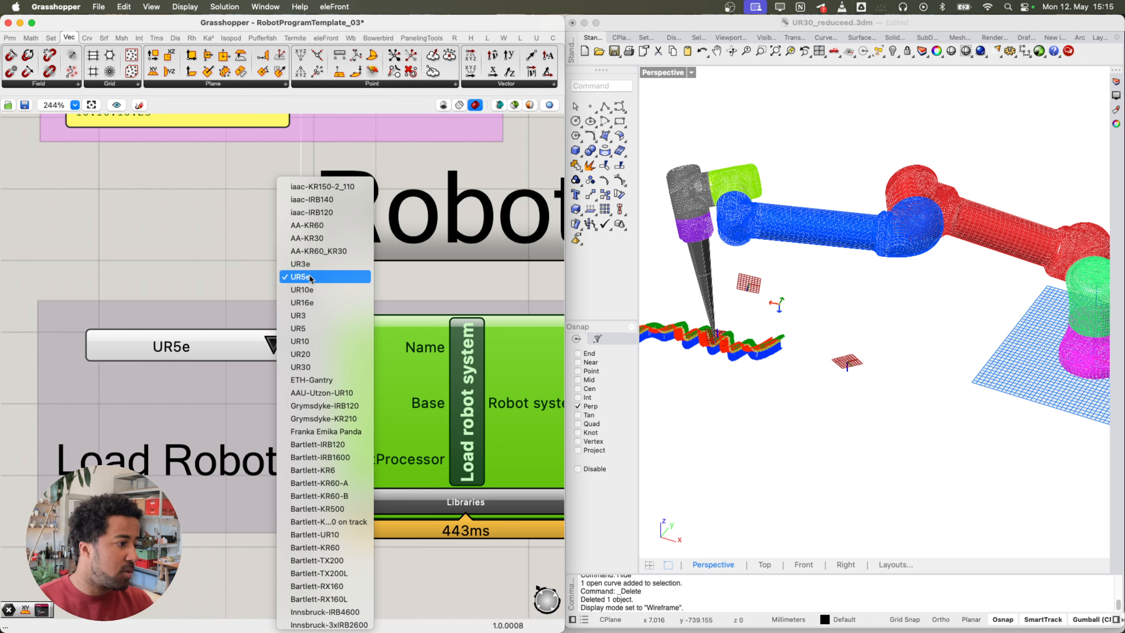
Step: Keep UR5e selected in the robot list and reframe the Load Robot group
{"action": "left_click", "coordinate": [286, 277]}
{"action": "right_click_drag", "start_coordinate": [223, 296], "coordinate": [259, 238]}
{"action": "right_click", "coordinate": [259, 238]}
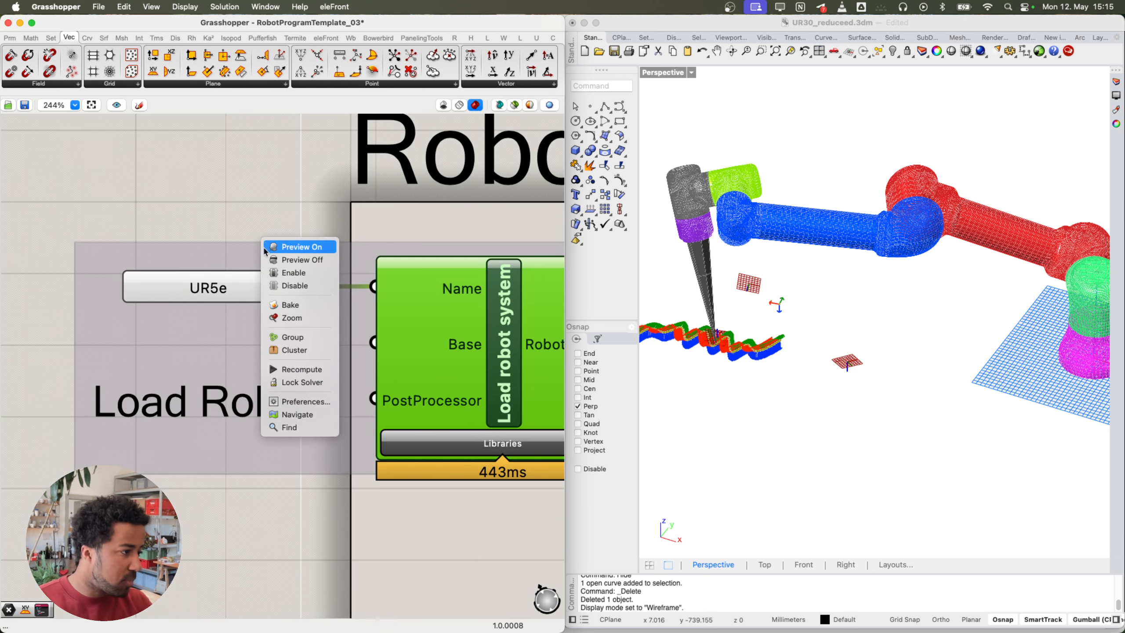
{"action": "scroll", "coordinate": [182, 240], "scroll_direction": "down", "scroll_amount": 4}
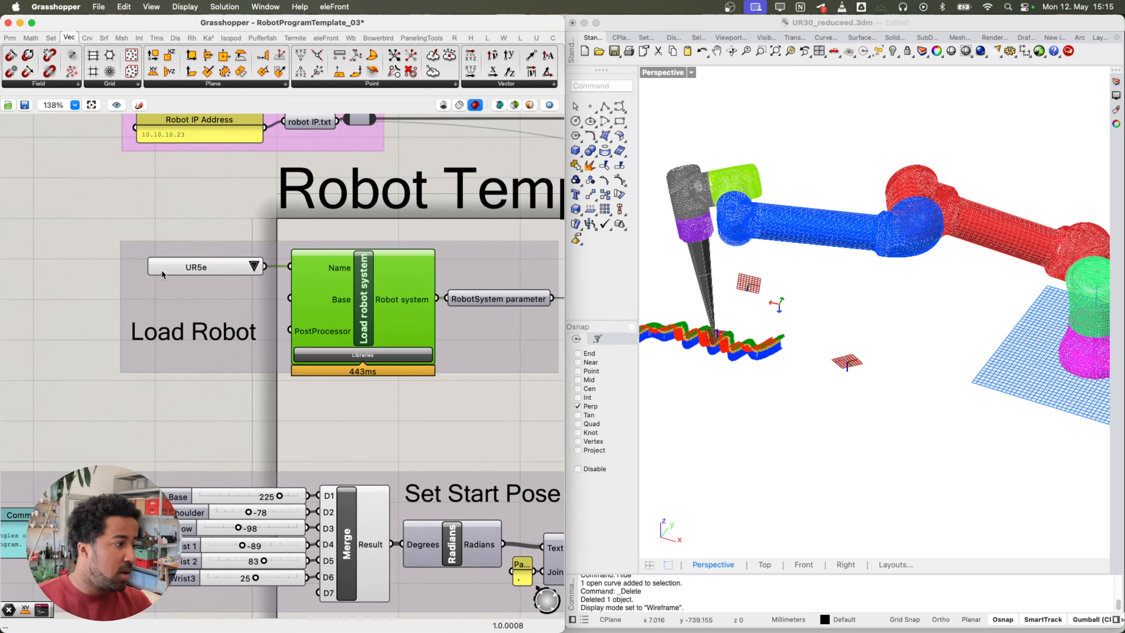
{"action": "scroll", "coordinate": [164, 270], "scroll_direction": "up", "scroll_amount": 10}
{"action": "scroll", "coordinate": [304, 237], "scroll_direction": "down", "scroll_amount": 5}
Step: Reopen the robot model list, confirm UR5e stays checked, and zoom out
{"action": "right_click_drag", "start_coordinate": [368, 223], "coordinate": [320, 276]}
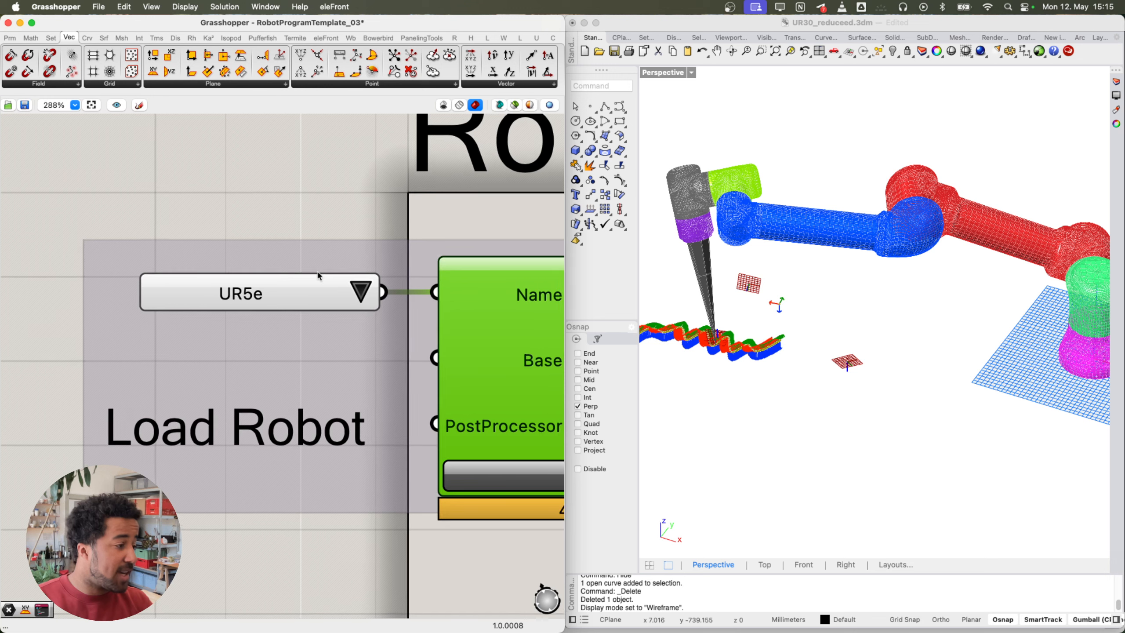
{"action": "left_click", "coordinate": [361, 293]}
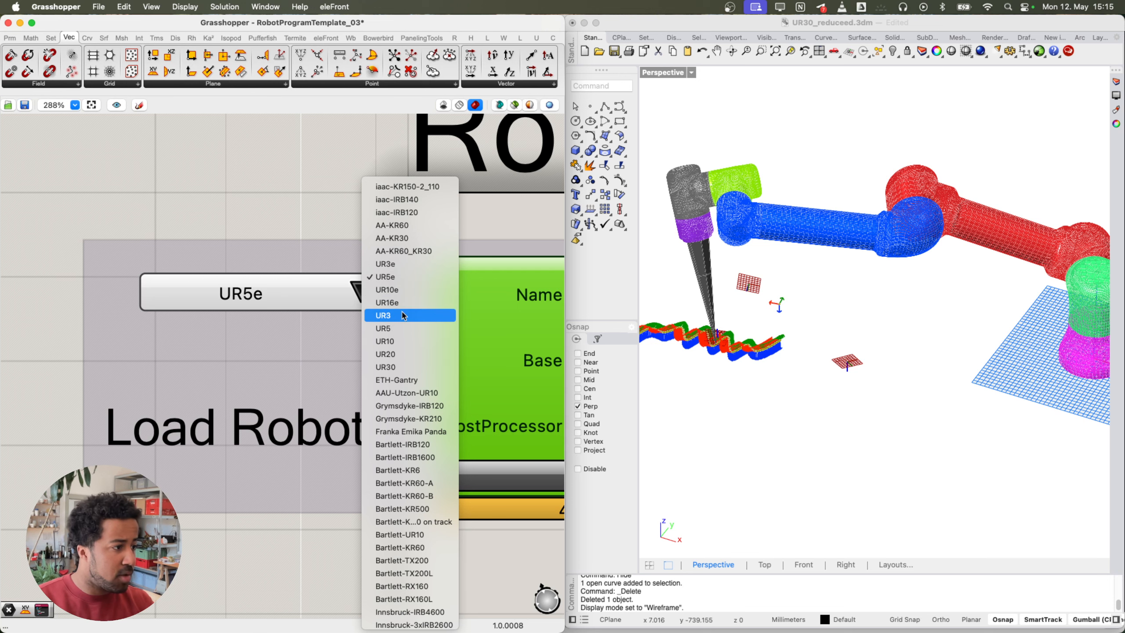
{"action": "left_click", "coordinate": [245, 204]}
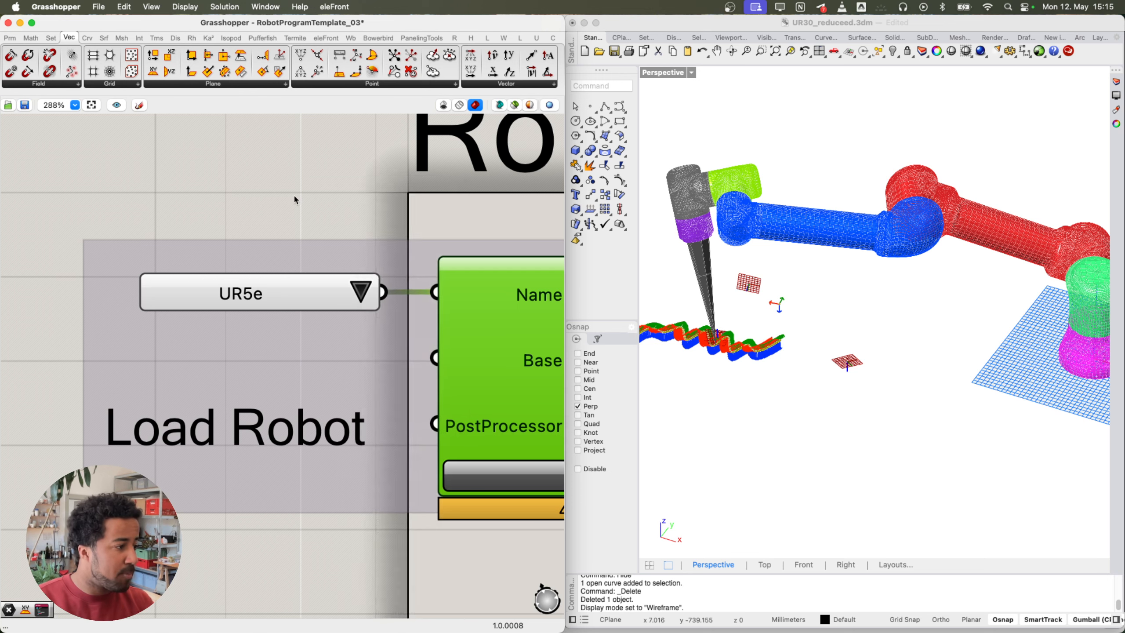
{"action": "scroll", "coordinate": [266, 195], "scroll_direction": "down", "scroll_amount": 3}
{"action": "scroll", "coordinate": [275, 280], "scroll_direction": "down", "scroll_amount": 5}
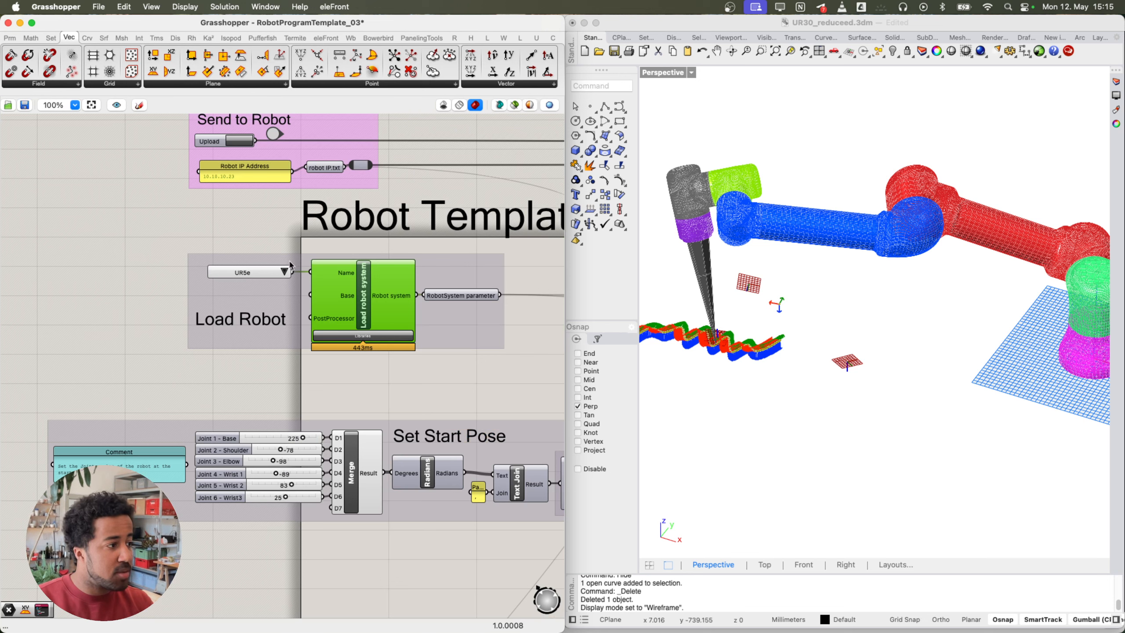
Step: Frame the Robot_Room Preview component and select the Set Start Pose group
{"action": "mouse_move", "coordinate": [354, 275]}
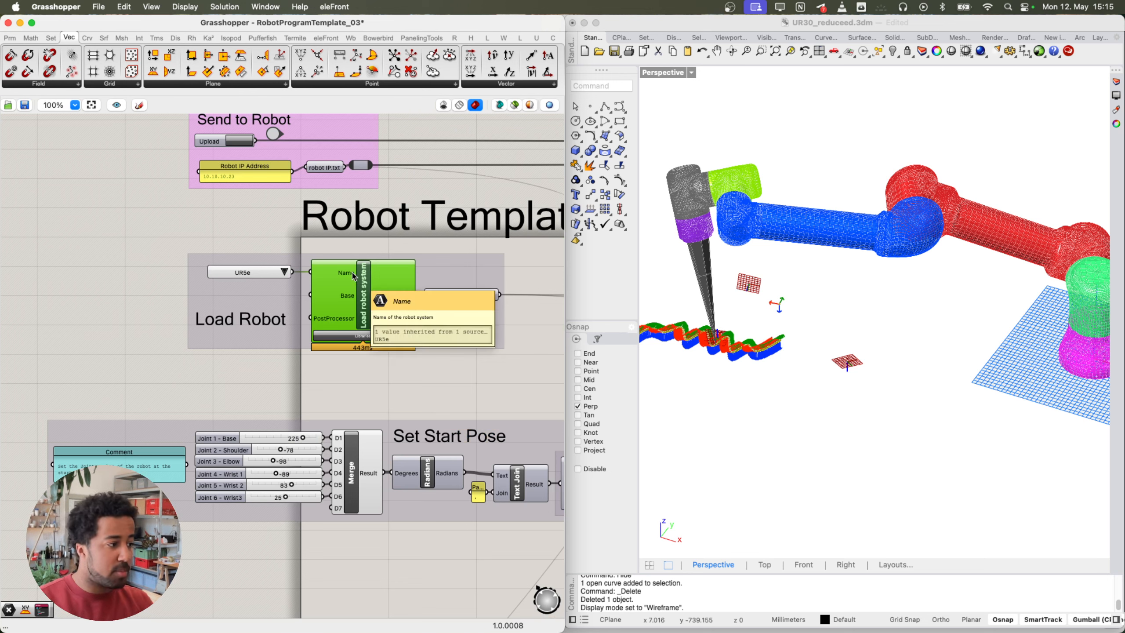
{"action": "right_click_drag", "start_coordinate": [257, 320], "coordinate": [223, 206]}
{"action": "right_click_drag", "start_coordinate": [239, 296], "coordinate": [239, 283]}
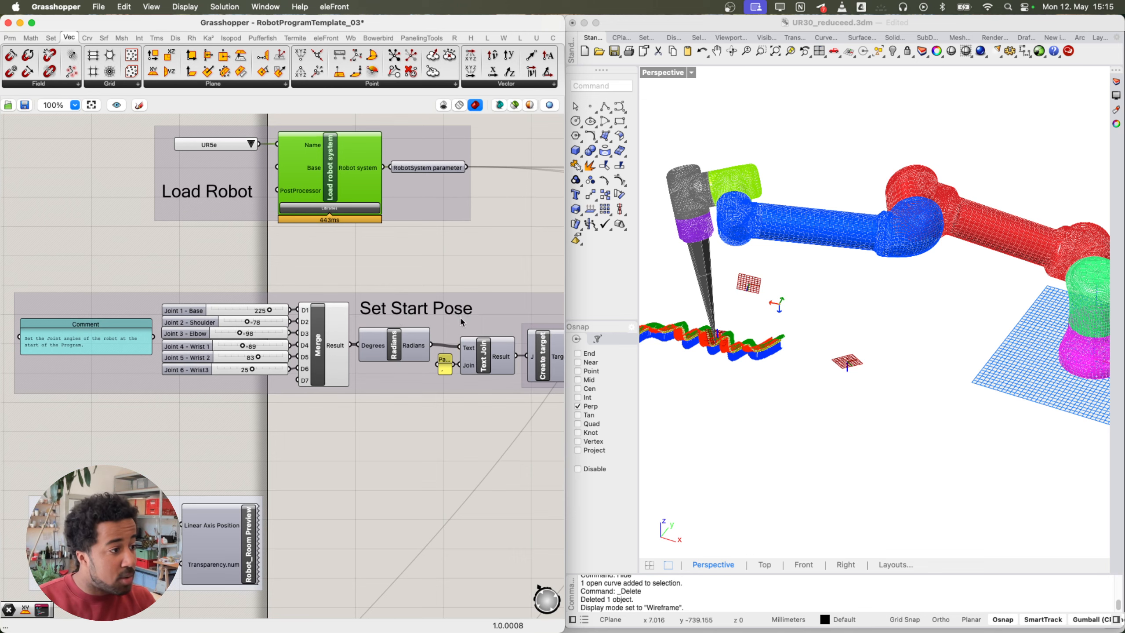
{"action": "left_click_drag", "start_coordinate": [460, 316], "coordinate": [462, 316]}
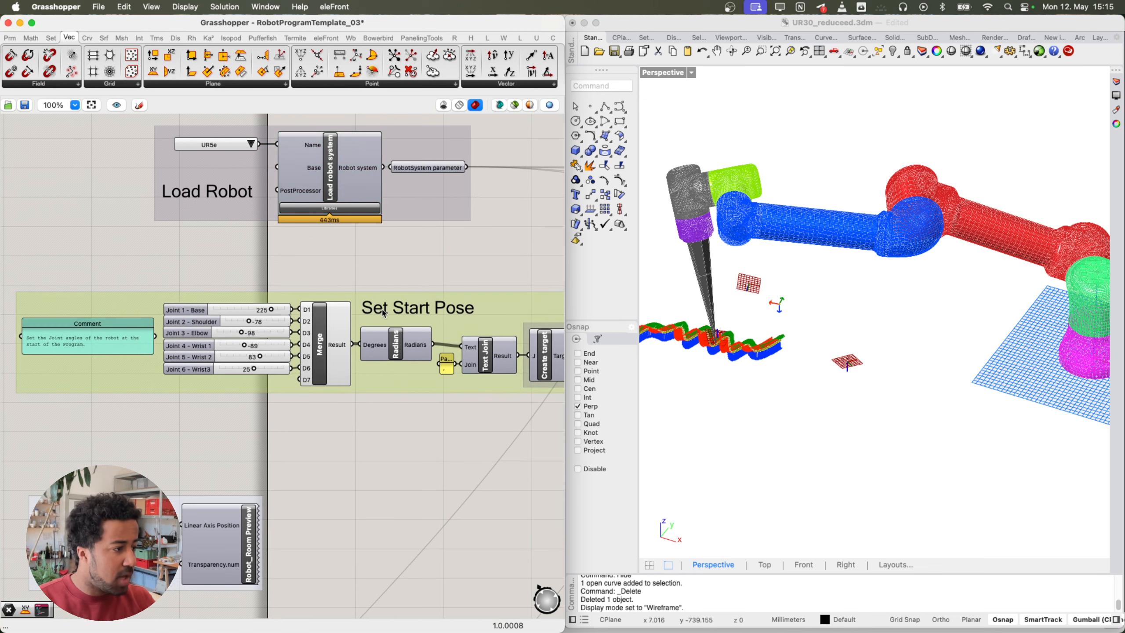
Step: Rewind the Simulation Time slider to 0.000000 so the robot returns to its start pose
{"action": "scroll", "coordinate": [383, 313], "scroll_direction": "down", "scroll_amount": 10}
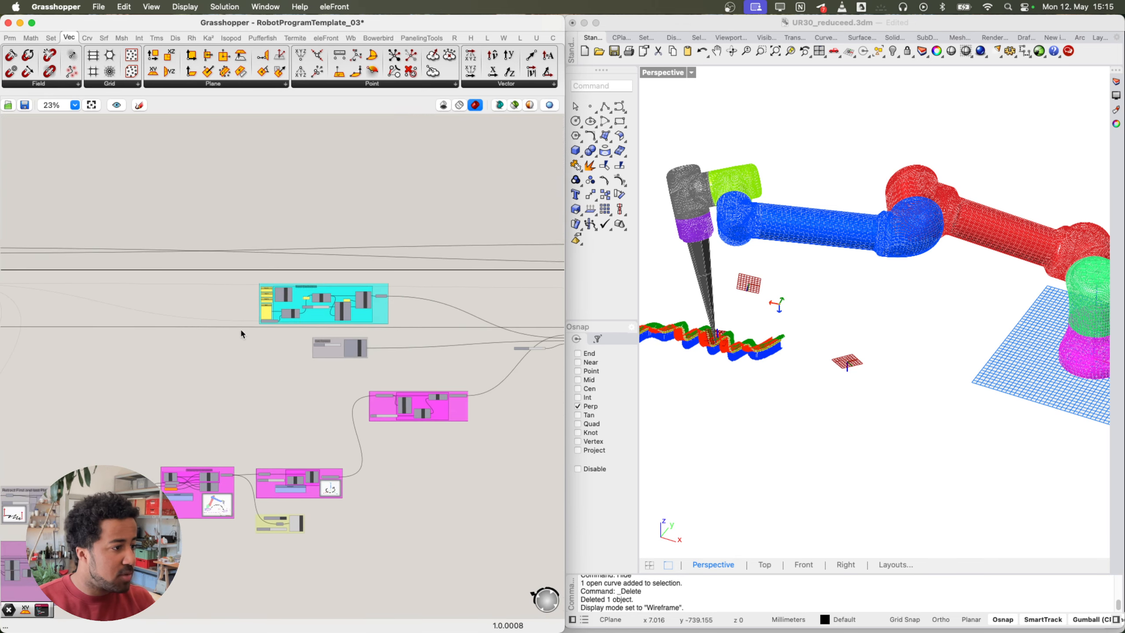
{"action": "right_click_drag", "start_coordinate": [438, 341], "coordinate": [246, 342]}
{"action": "mouse_move", "coordinate": [359, 264]}
{"action": "right_mouse_down"}
{"action": "mouse_move", "coordinate": [243, 266]}
{"action": "mouse_move", "coordinate": [193, 311]}
{"action": "right_mouse_up"}
{"action": "right_click_drag", "start_coordinate": [516, 341], "coordinate": [435, 304]}
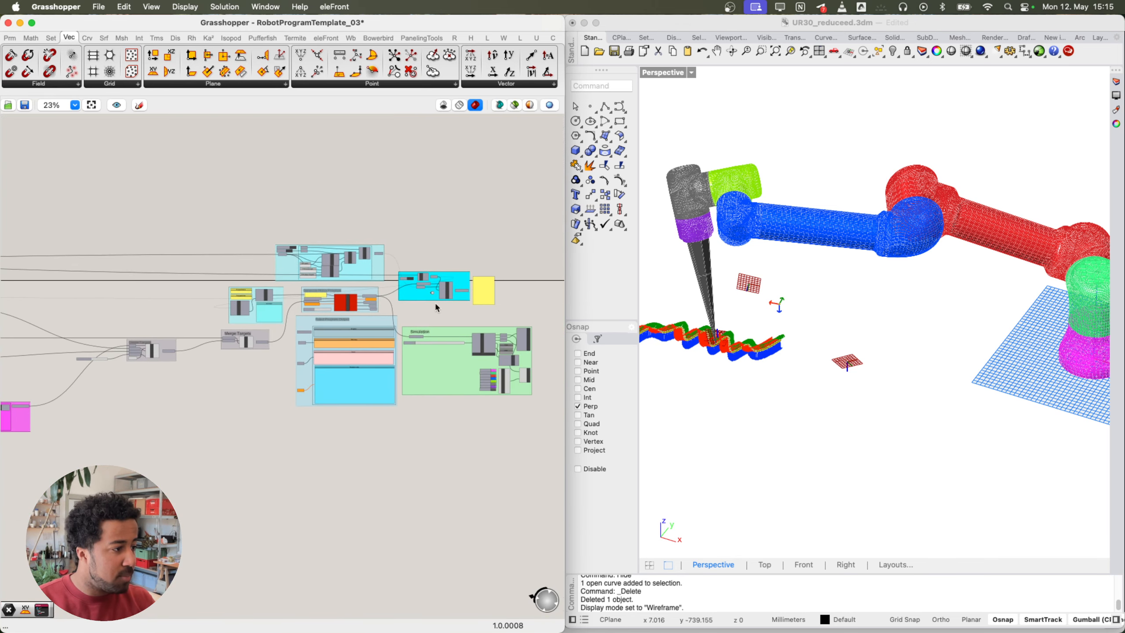
{"action": "scroll", "coordinate": [439, 328], "scroll_direction": "up", "scroll_amount": 4}
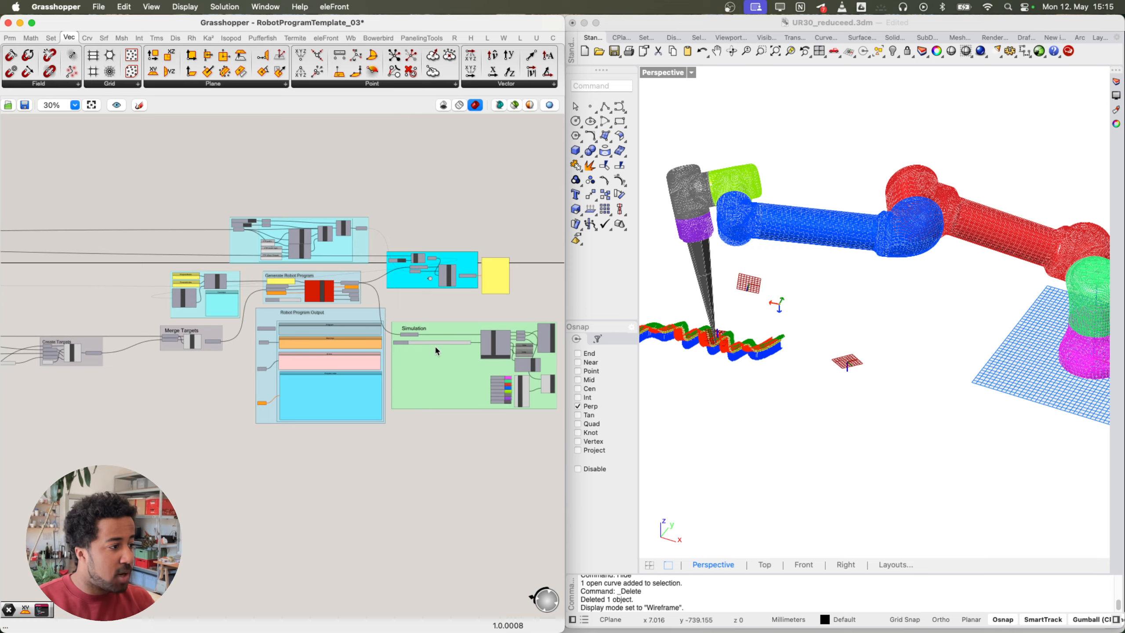
{"action": "scroll", "coordinate": [387, 333], "scroll_direction": "up", "scroll_amount": 8}
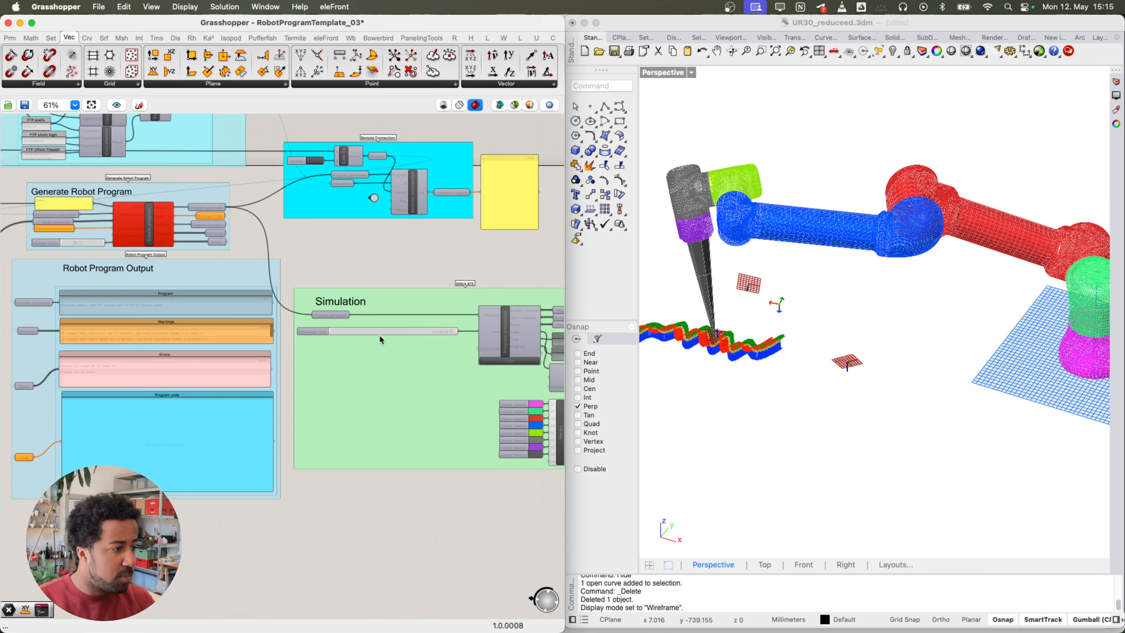
{"action": "right_click_drag", "start_coordinate": [480, 340], "coordinate": [427, 345]}
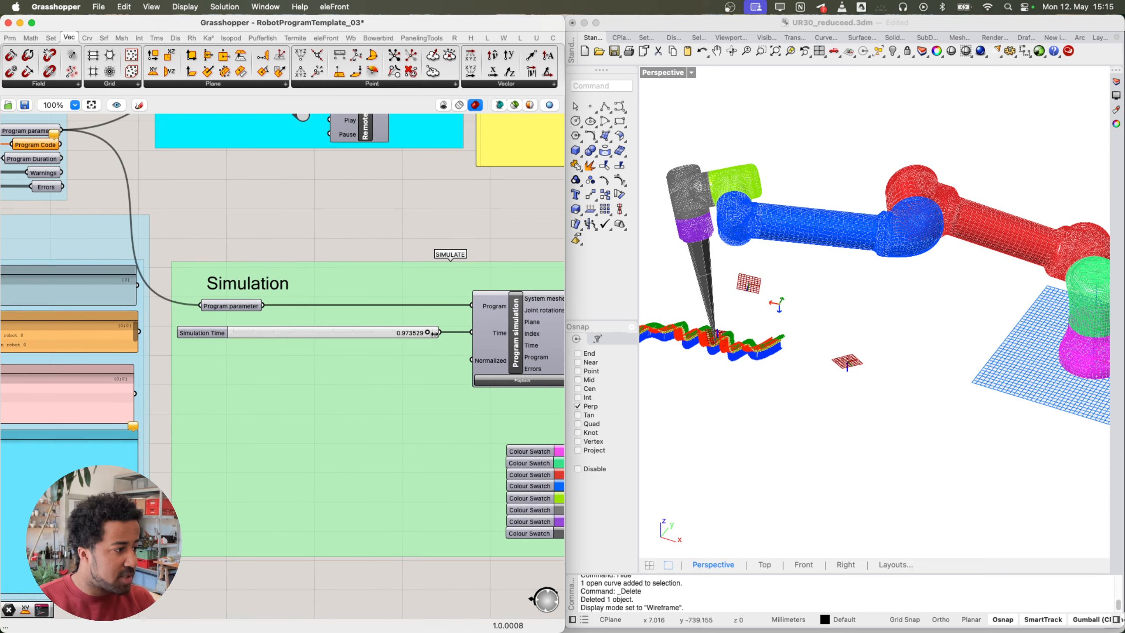
{"action": "left_click_drag", "start_coordinate": [428, 336], "coordinate": [216, 339]}
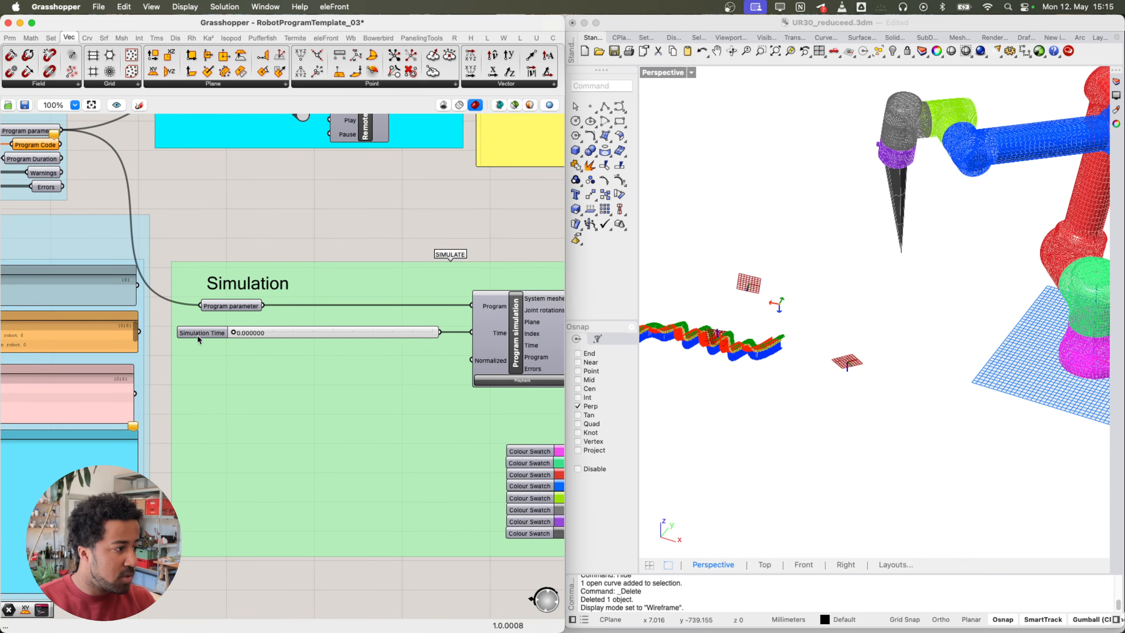
Step: Set the Joint 1 - Base start-pose slider from 225 to 214
{"action": "scroll", "coordinate": [216, 341], "scroll_direction": "down", "scroll_amount": 5}
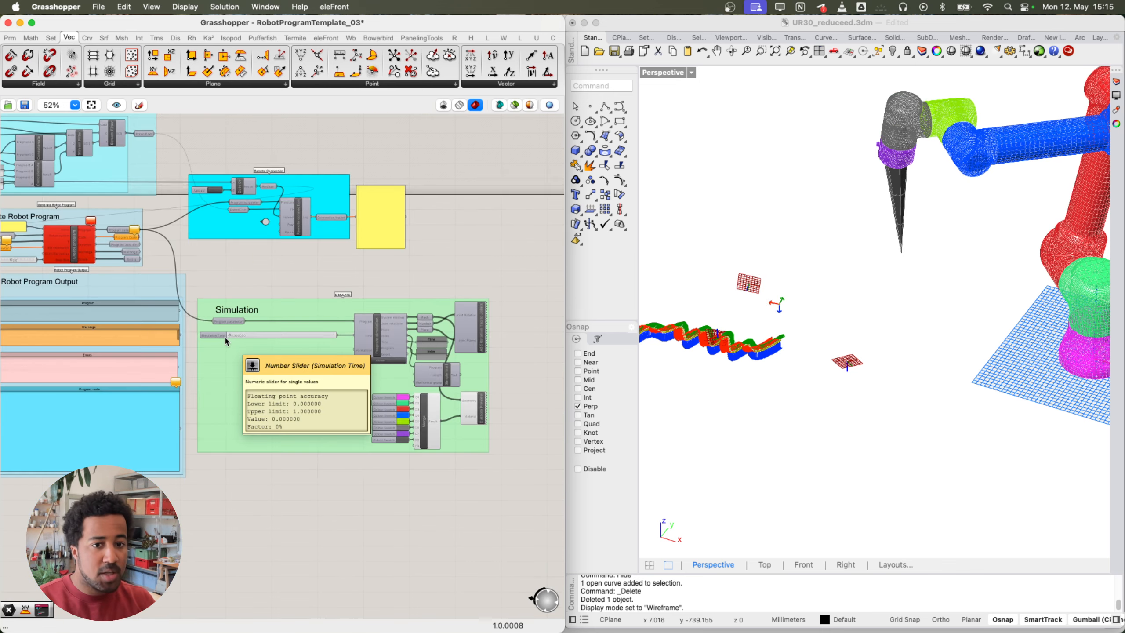
{"action": "right_click_drag", "start_coordinate": [136, 342], "coordinate": [485, 335]}
{"action": "mouse_move", "coordinate": [80, 330]}
{"action": "right_mouse_down"}
{"action": "mouse_move", "coordinate": [463, 350]}
{"action": "mouse_move", "coordinate": [325, 336]}
{"action": "mouse_move", "coordinate": [440, 338]}
{"action": "right_mouse_up"}
{"action": "scroll", "coordinate": [265, 333], "scroll_direction": "up", "scroll_amount": 4}
{"action": "scroll", "coordinate": [266, 334], "scroll_direction": "up", "scroll_amount": 6}
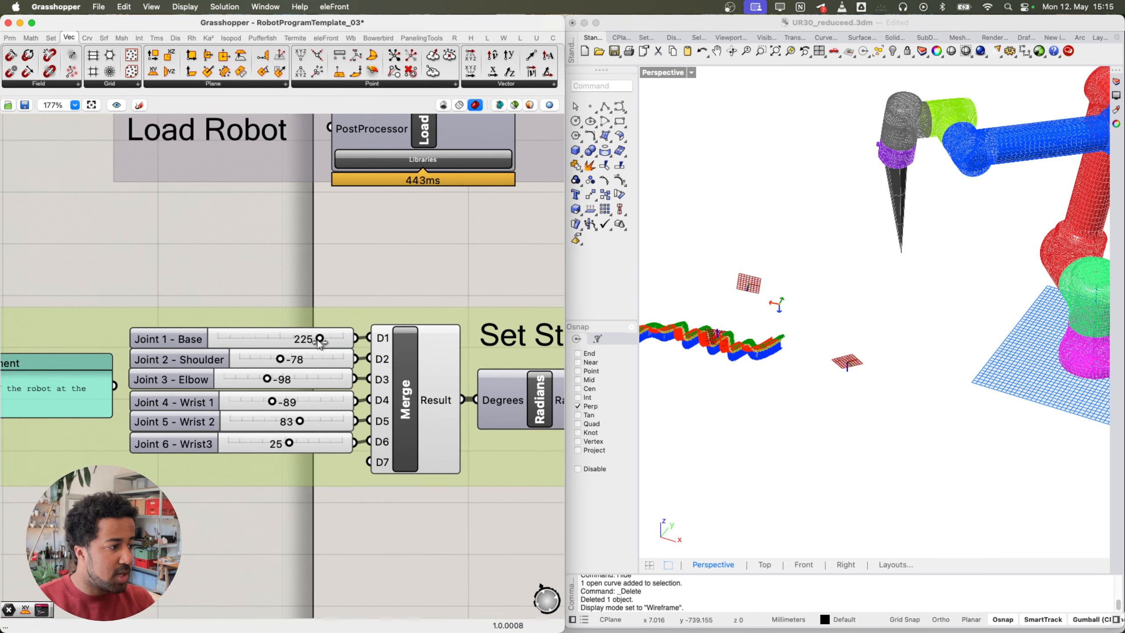
{"action": "left_click_drag", "start_coordinate": [321, 339], "coordinate": [318, 339]}
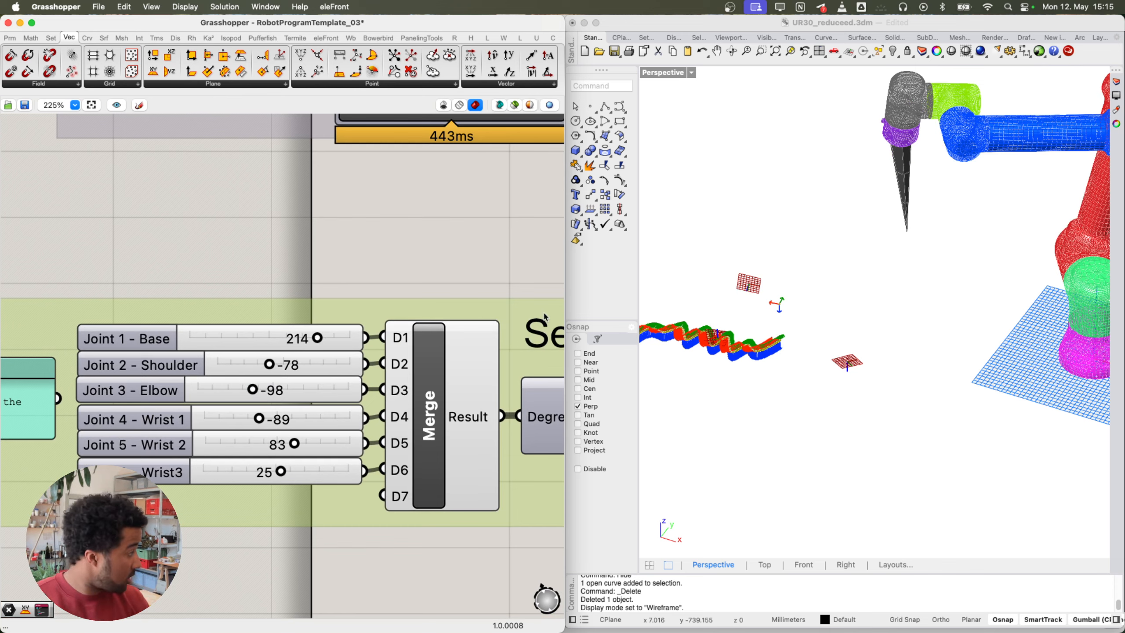
Step: Orbit the Rhino Perspective view to inspect the rotated robot arm
{"action": "right_click_drag", "start_coordinate": [876, 271], "coordinate": [756, 306], "text": "shift"}
{"action": "right_click_drag", "start_coordinate": [954, 324], "coordinate": [948, 368]}
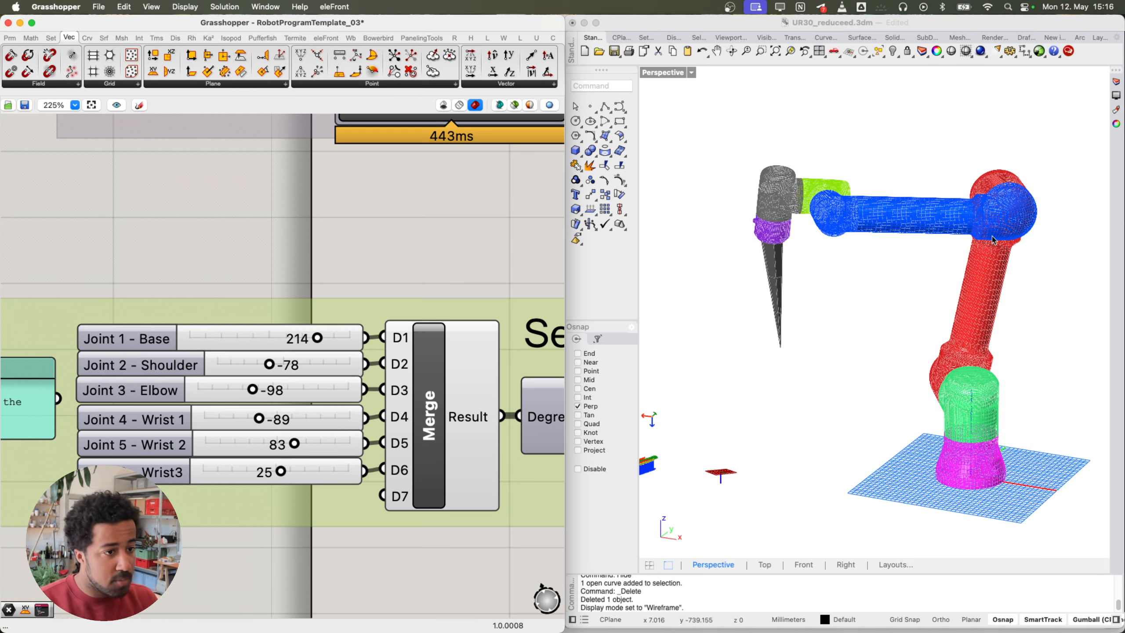
{"action": "right_click_drag", "start_coordinate": [833, 207], "coordinate": [831, 279]}
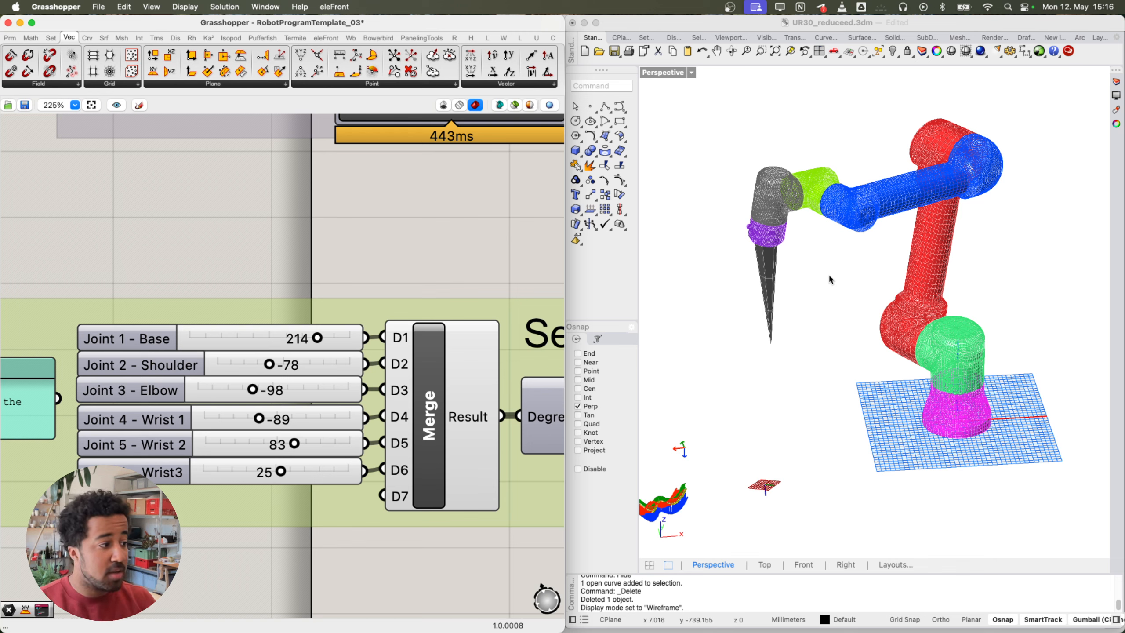
{"action": "right_click_drag", "start_coordinate": [840, 287], "coordinate": [811, 296]}
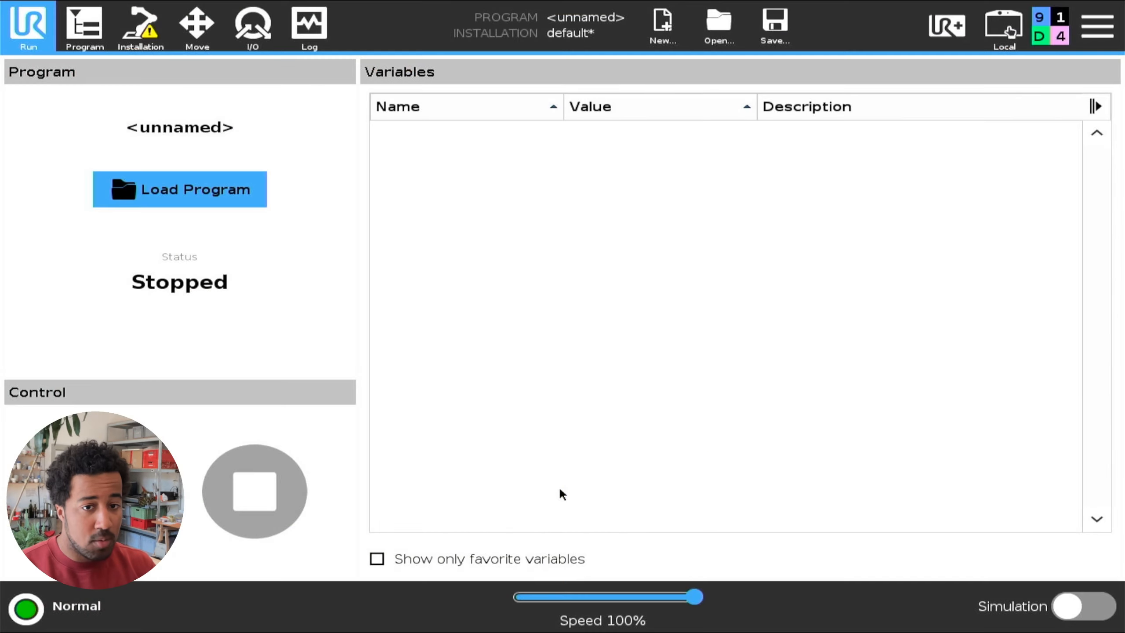
Step: Switch the teach pendant to the Move screen to see live TCP position and joint angles
{"action": "left_click", "coordinate": [197, 24]}
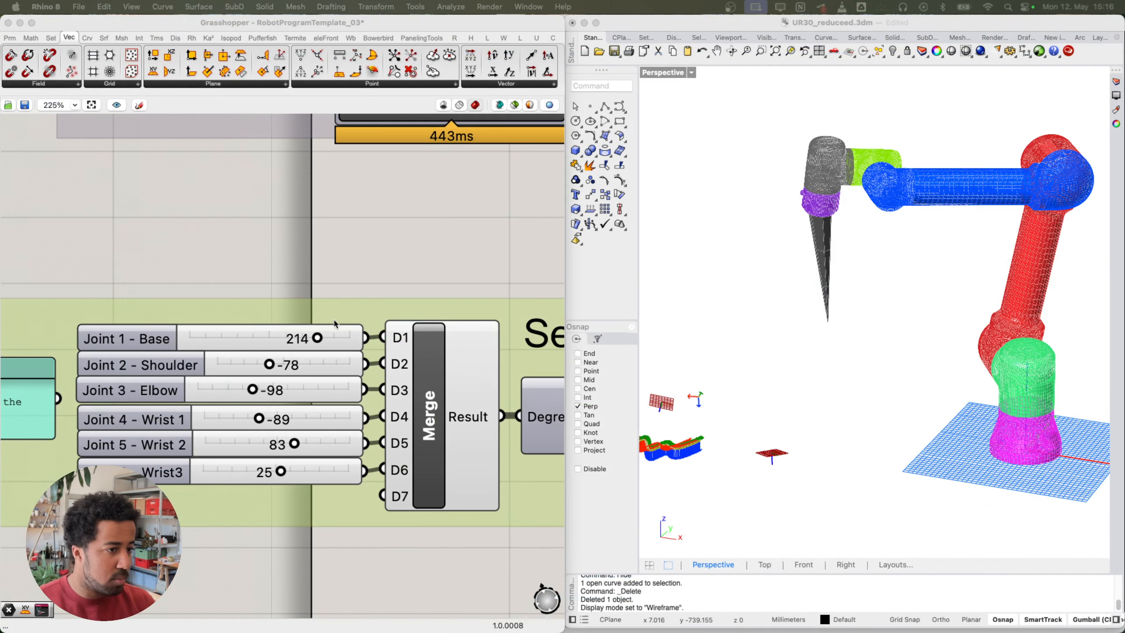
{"action": "scroll", "coordinate": [294, 333], "scroll_direction": "down", "scroll_amount": 2}
{"action": "scroll", "coordinate": [294, 333], "scroll_direction": "left", "scroll_amount": 2}
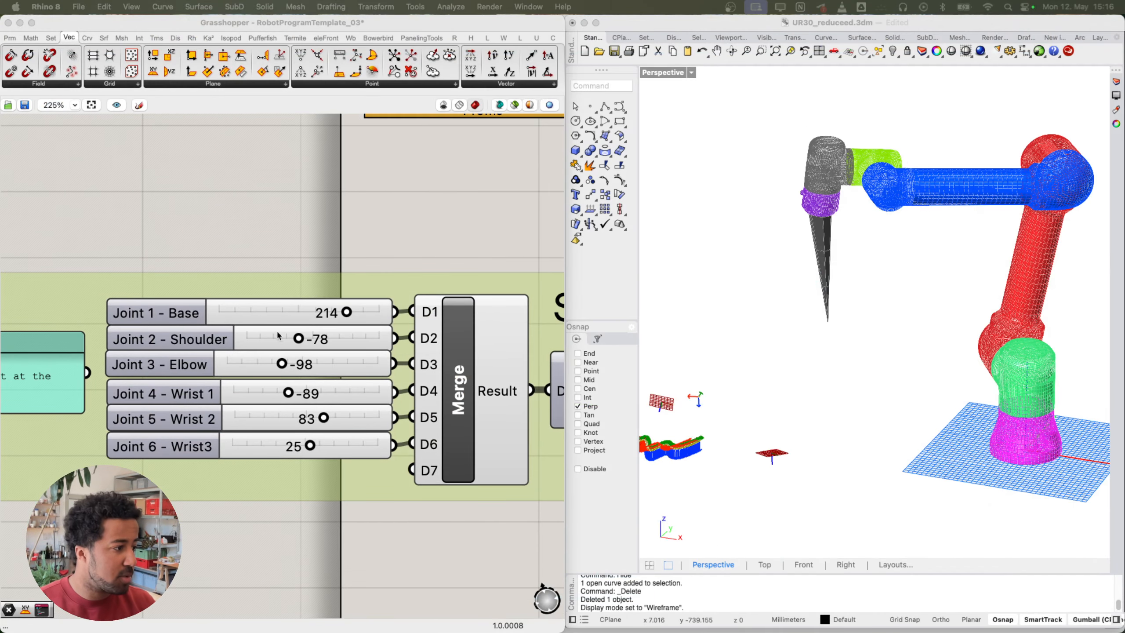
{"action": "scroll", "coordinate": [290, 371], "scroll_direction": "down", "scroll_amount": 2}
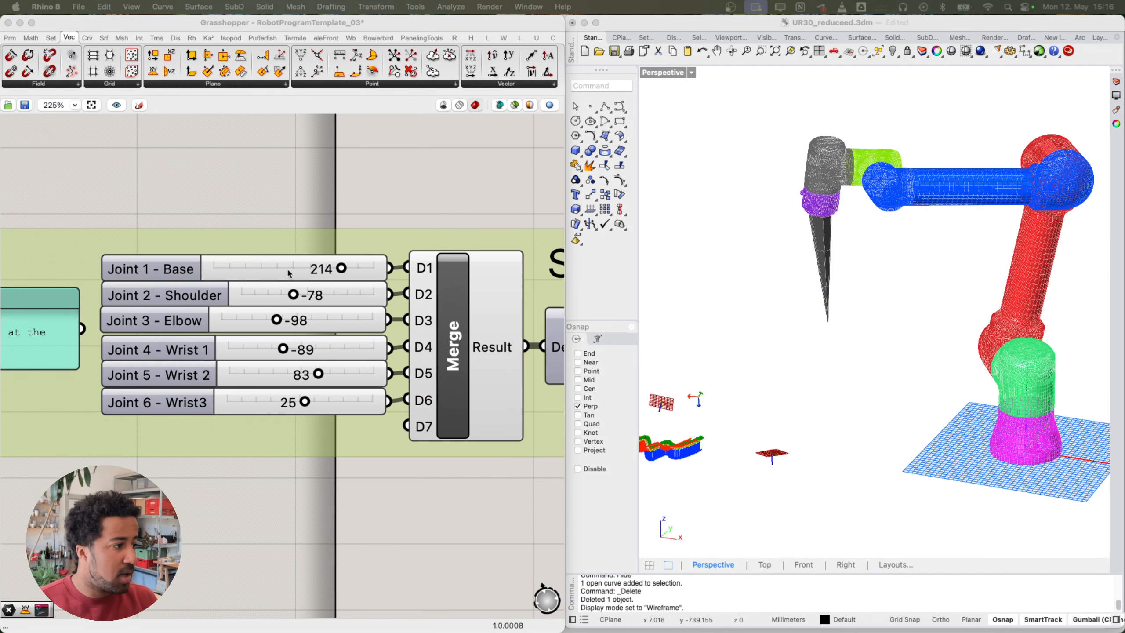
{"action": "scroll", "coordinate": [296, 261], "scroll_direction": "down", "scroll_amount": 2}
{"action": "scroll", "coordinate": [296, 261], "scroll_direction": "left", "scroll_amount": 2}
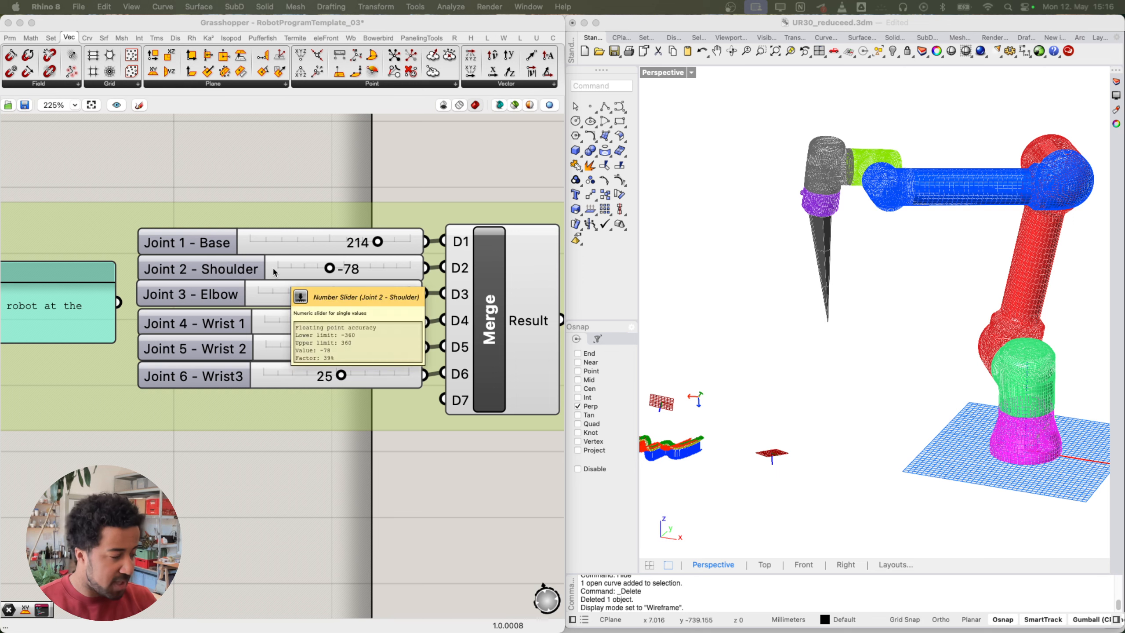
{"action": "scroll", "coordinate": [319, 244], "scroll_direction": "up", "scroll_amount": 3}
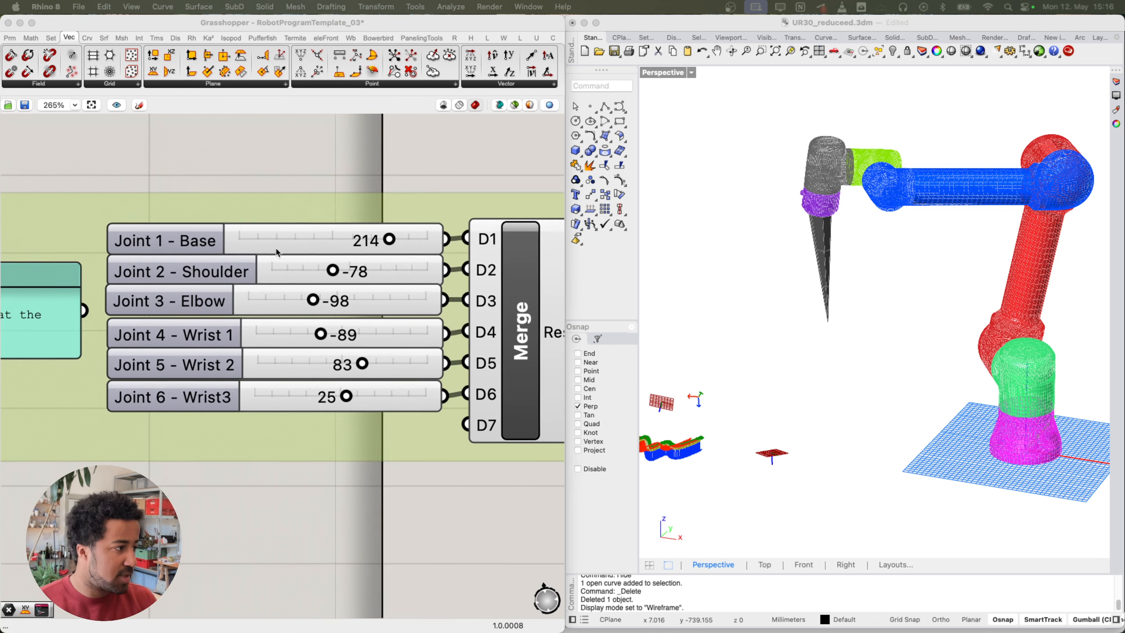
{"action": "left_click", "coordinate": [309, 233]}
{"action": "left_click", "coordinate": [351, 144]}
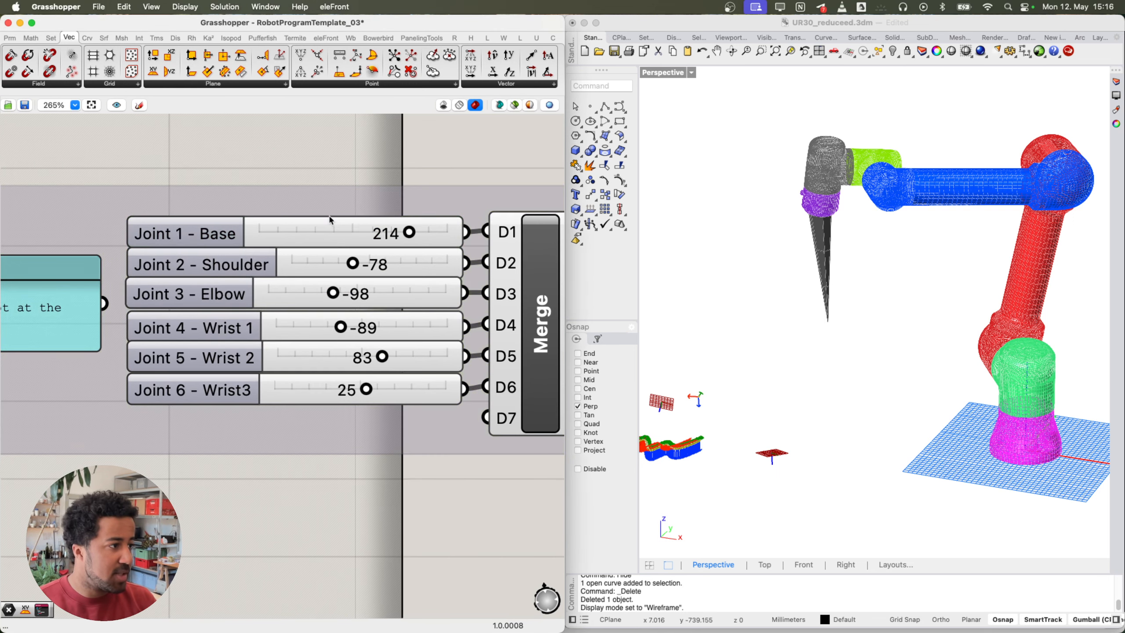
{"action": "scroll", "coordinate": [368, 242], "scroll_direction": "down", "scroll_amount": 5}
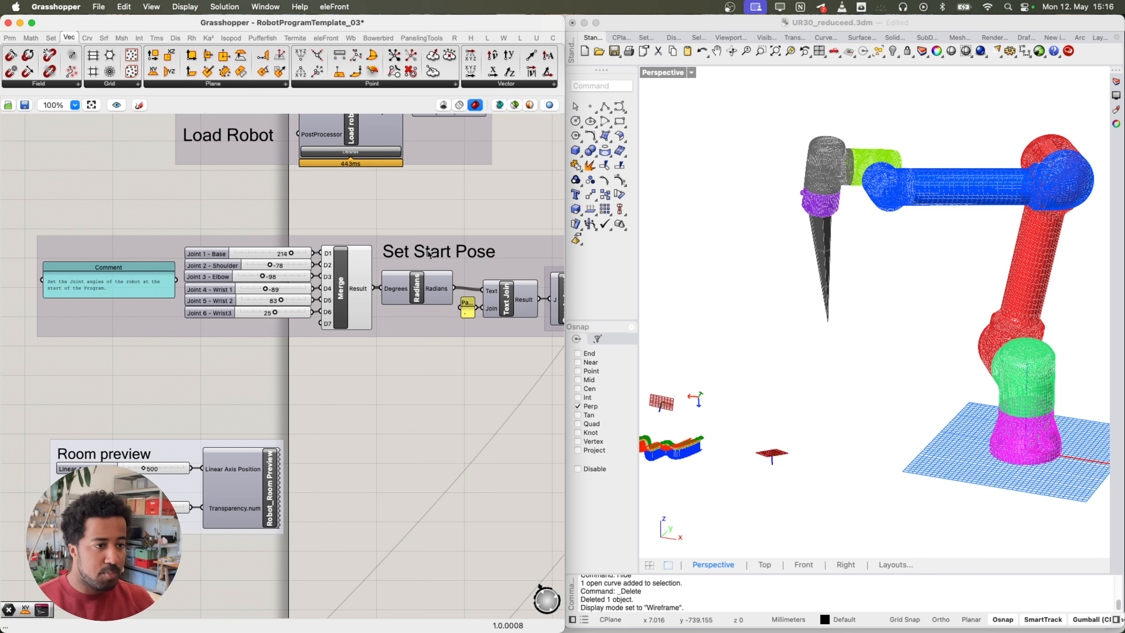
{"action": "mouse_move", "coordinate": [833, 294]}
{"action": "right_mouse_down"}
{"action": "mouse_move", "coordinate": [865, 295]}
{"action": "mouse_move", "coordinate": [834, 299]}
{"action": "right_mouse_up"}
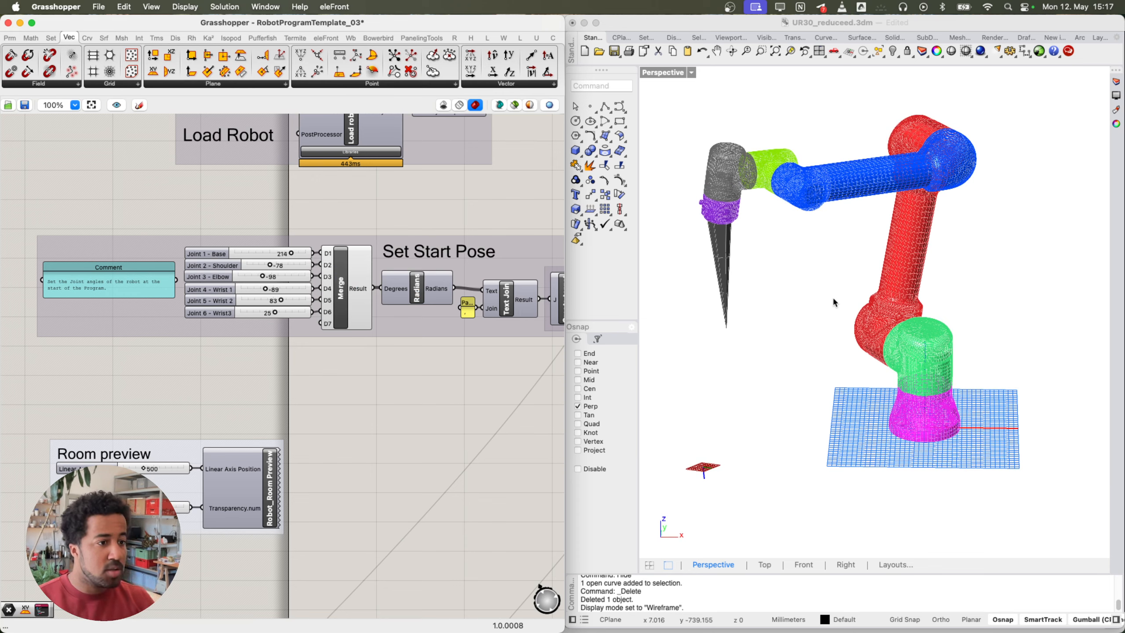
{"action": "right_click_drag", "start_coordinate": [834, 303], "coordinate": [843, 372]}
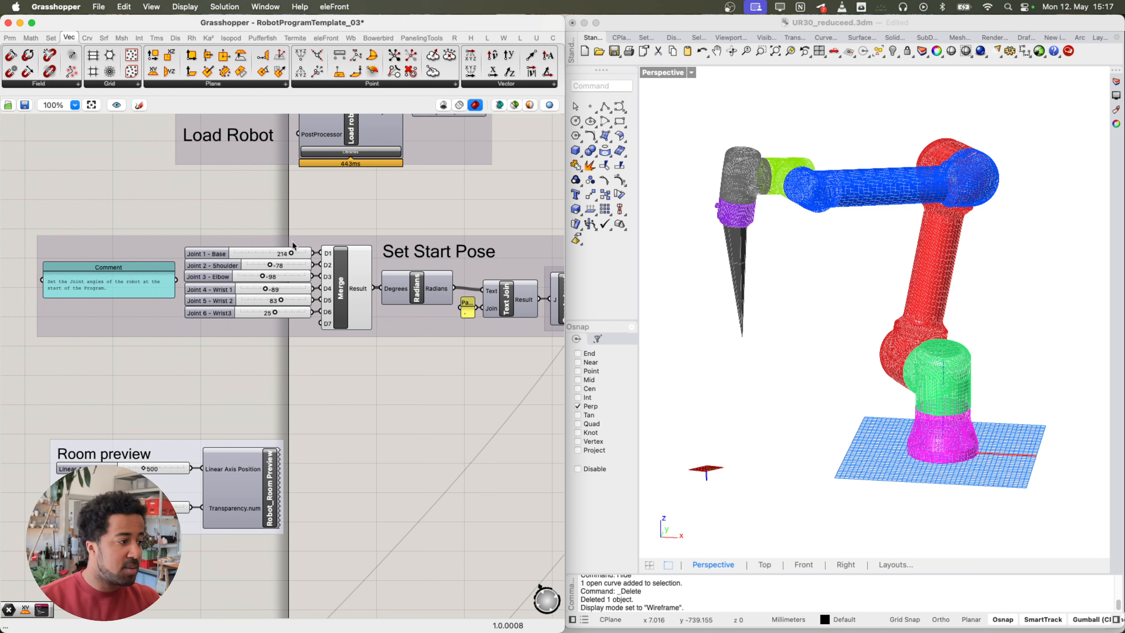
{"action": "scroll", "coordinate": [295, 250], "scroll_direction": "right", "scroll_amount": 3}
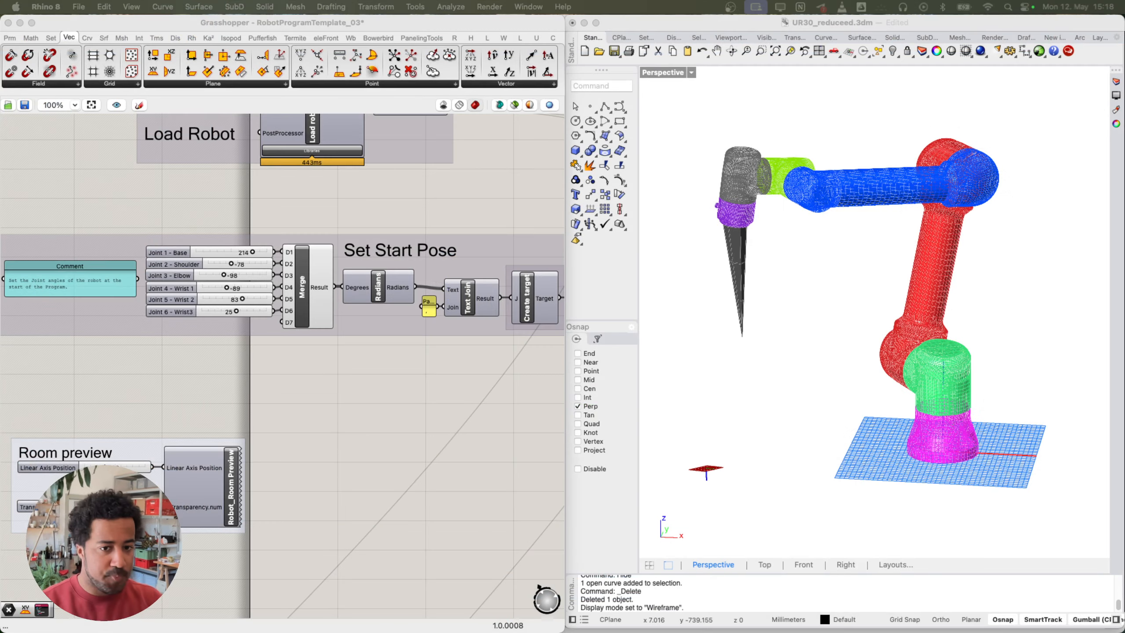
Step: Enable Preview on the Robot_Room Preview component
{"action": "scroll", "coordinate": [293, 423], "scroll_direction": "down", "scroll_amount": 1}
{"action": "right_click_drag", "start_coordinate": [293, 423], "coordinate": [280, 417]}
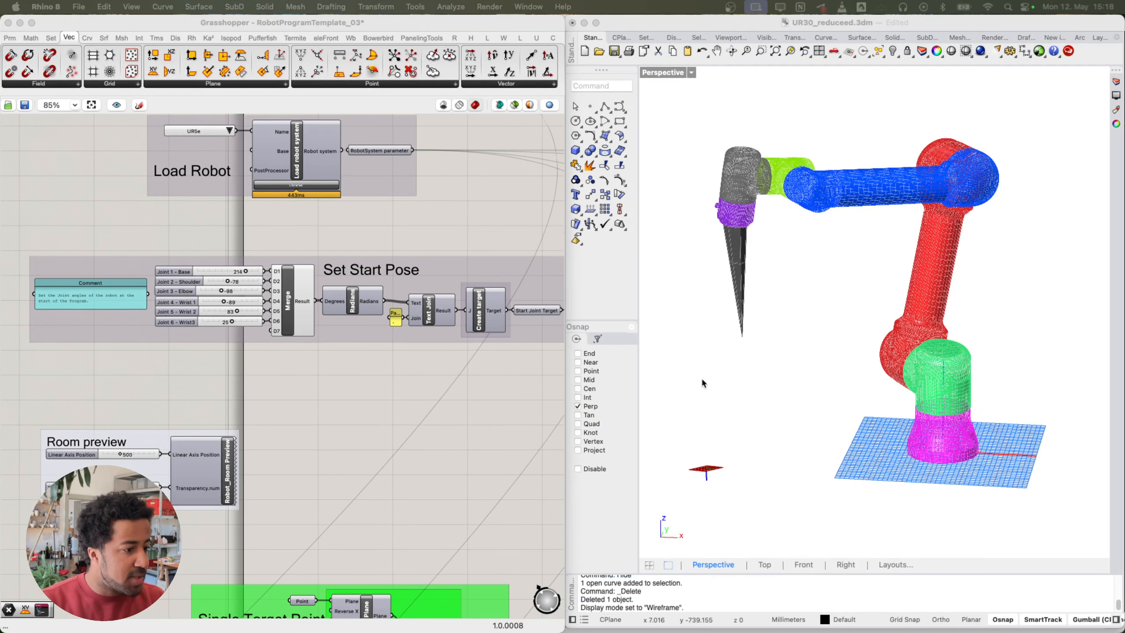
{"action": "right_click_drag", "start_coordinate": [703, 379], "coordinate": [771, 397]}
{"action": "scroll", "coordinate": [762, 390], "scroll_direction": "down", "scroll_amount": 5}
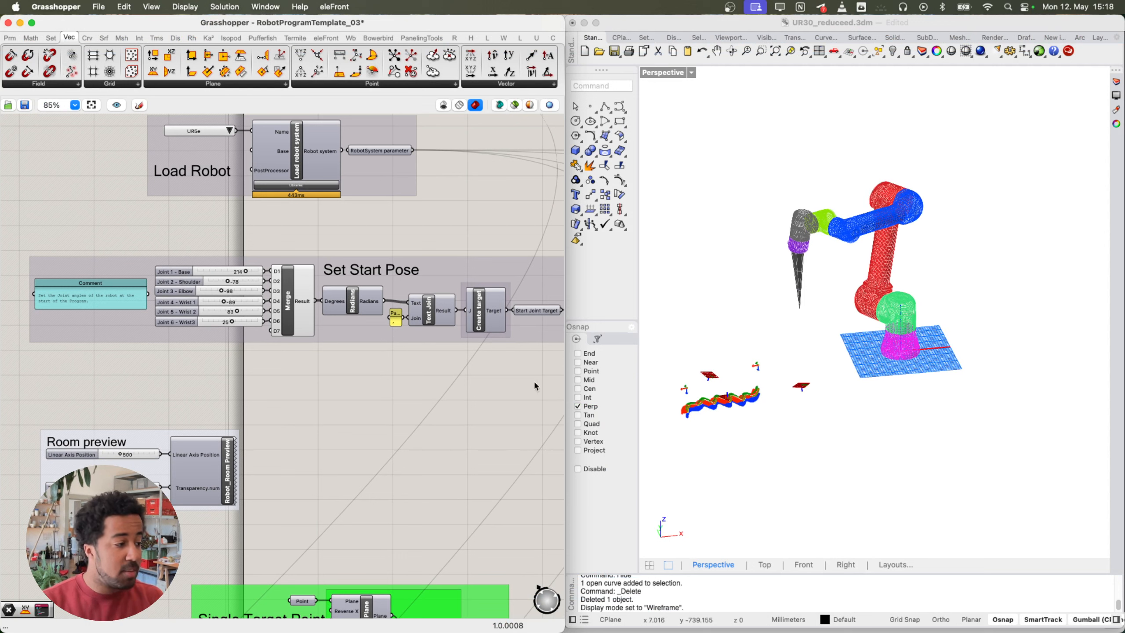
{"action": "left_click", "coordinate": [227, 464]}
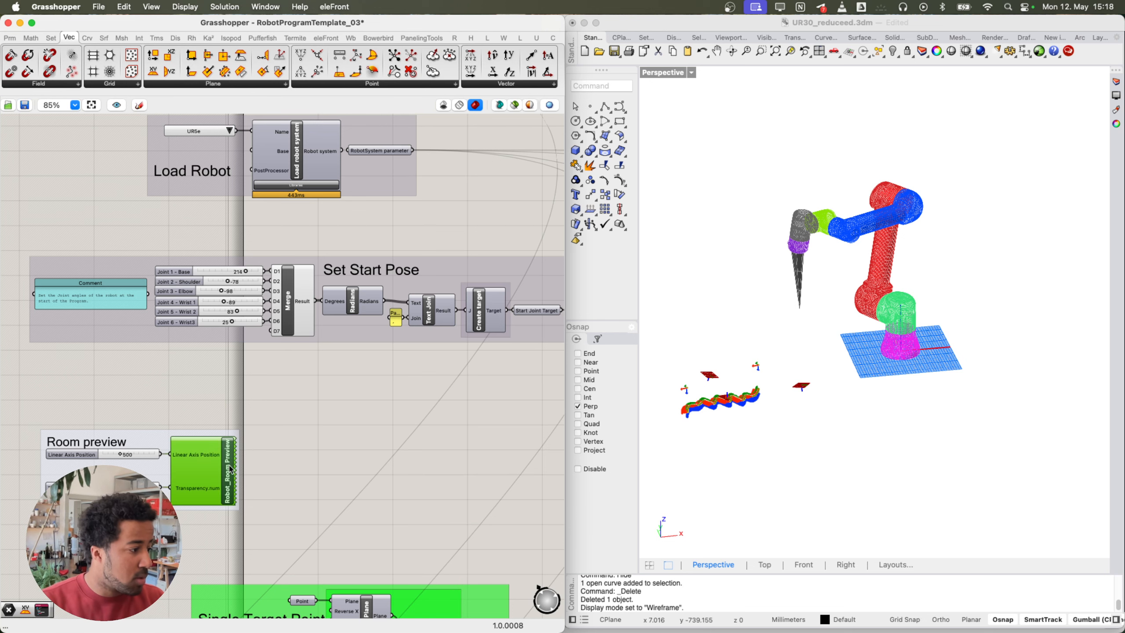
{"action": "right_click", "coordinate": [232, 470]}
{"action": "left_click", "coordinate": [275, 274]}
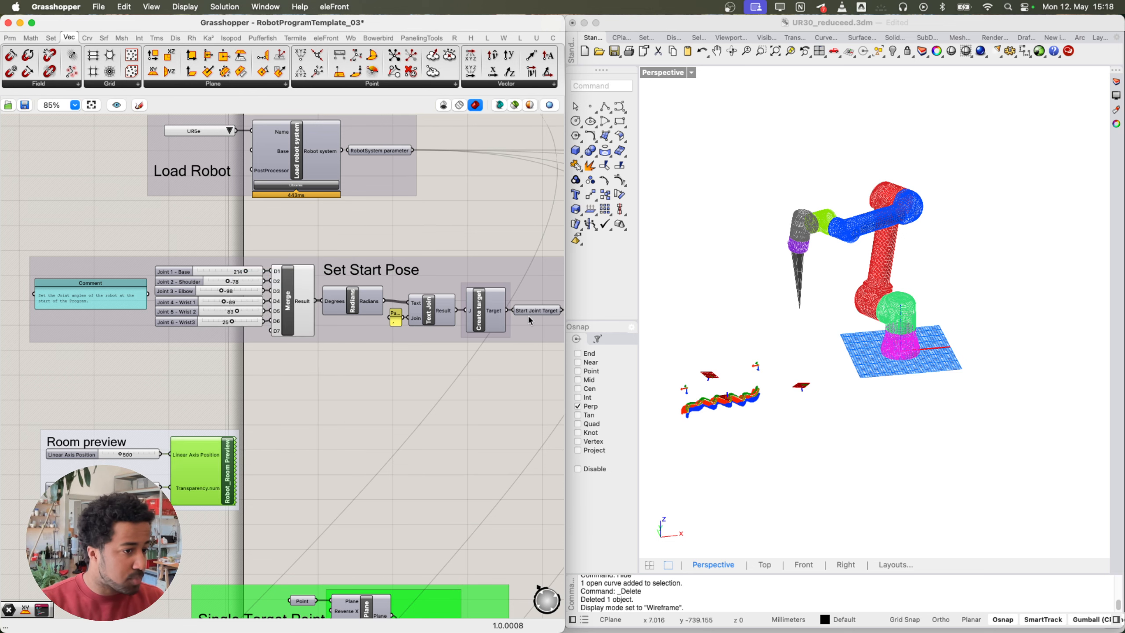
Step: Orbit the Rhino view around the room and robot from several angles, ending on a higher view
{"action": "scroll", "coordinate": [838, 413], "scroll_direction": "down", "scroll_amount": 10}
{"action": "right_click_drag", "start_coordinate": [907, 440], "coordinate": [886, 431]}
{"action": "right_click_drag", "start_coordinate": [886, 431], "coordinate": [941, 402], "text": "shift"}
{"action": "right_click_drag", "start_coordinate": [940, 403], "coordinate": [867, 414]}
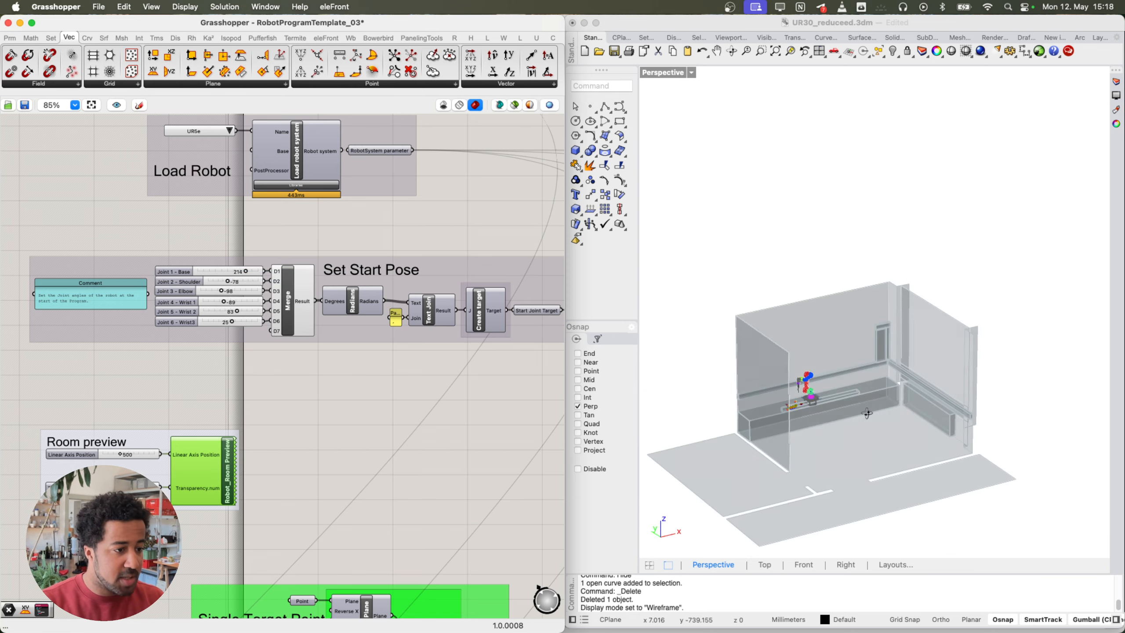
{"action": "scroll", "coordinate": [832, 416], "scroll_direction": "up", "scroll_amount": 5}
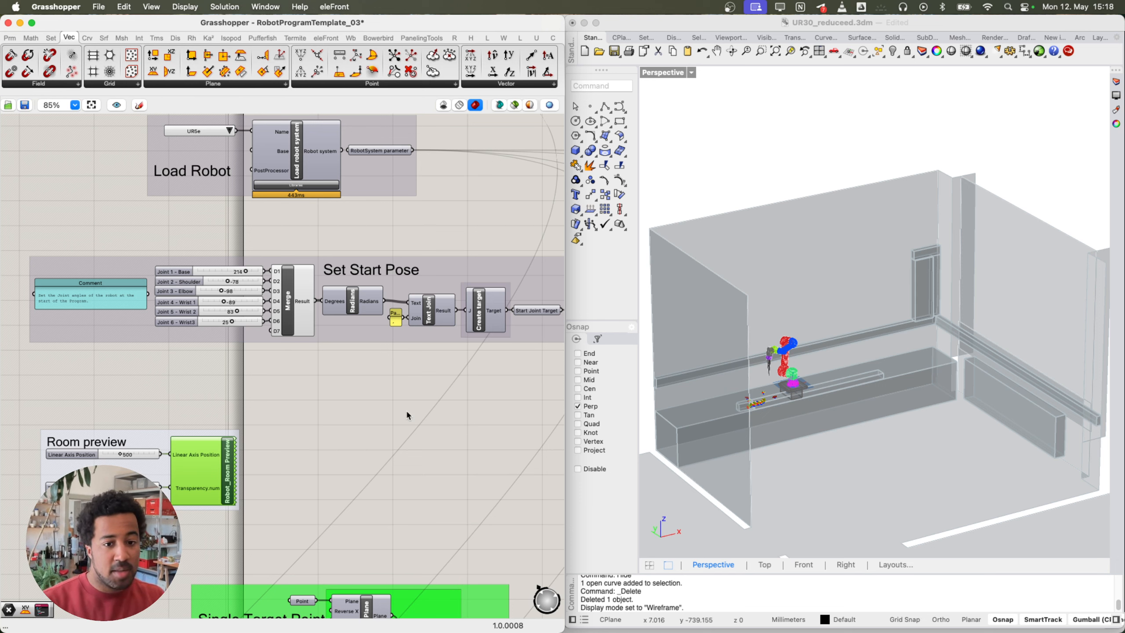
{"action": "right_click_drag", "start_coordinate": [249, 435], "coordinate": [249, 439]}
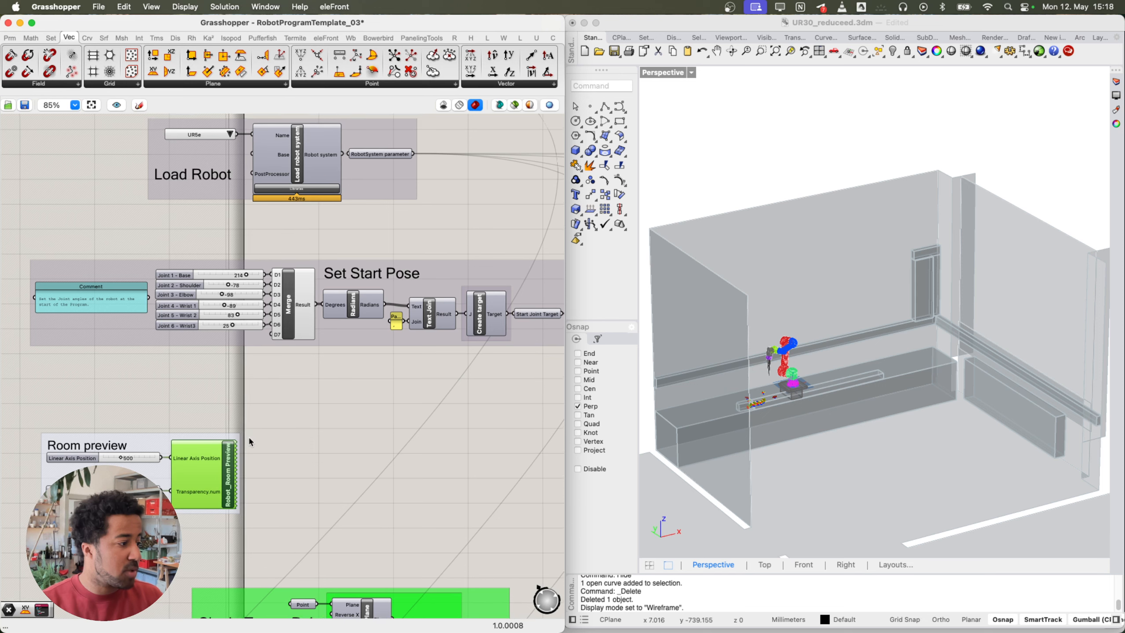
{"action": "right_click_drag", "start_coordinate": [879, 369], "coordinate": [858, 349]}
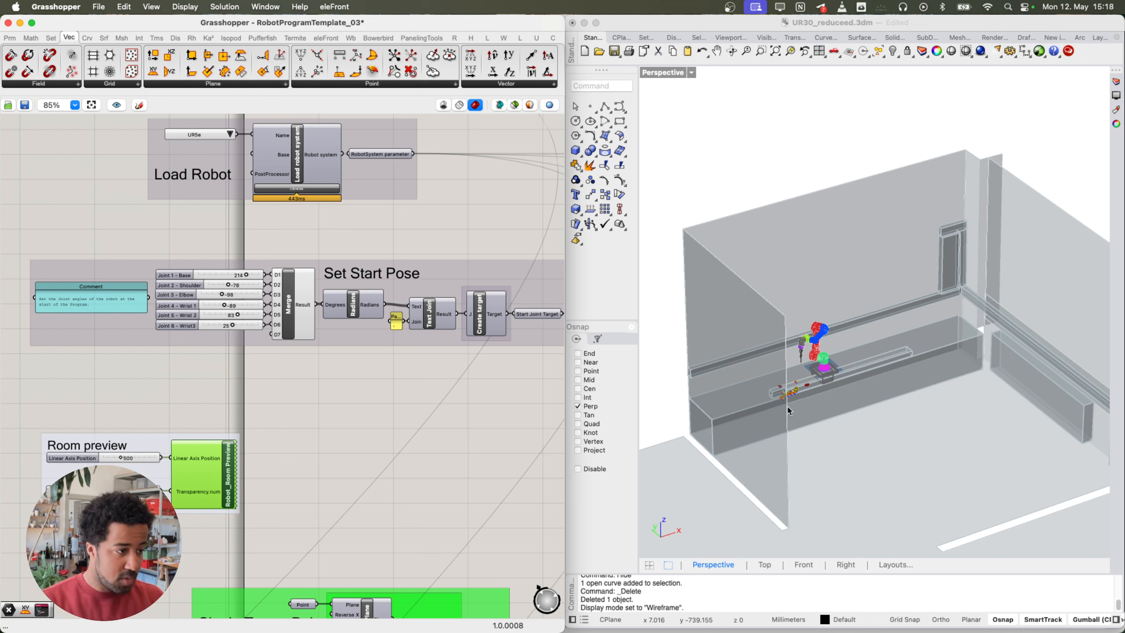
{"action": "right_click_drag", "start_coordinate": [789, 411], "coordinate": [737, 419]}
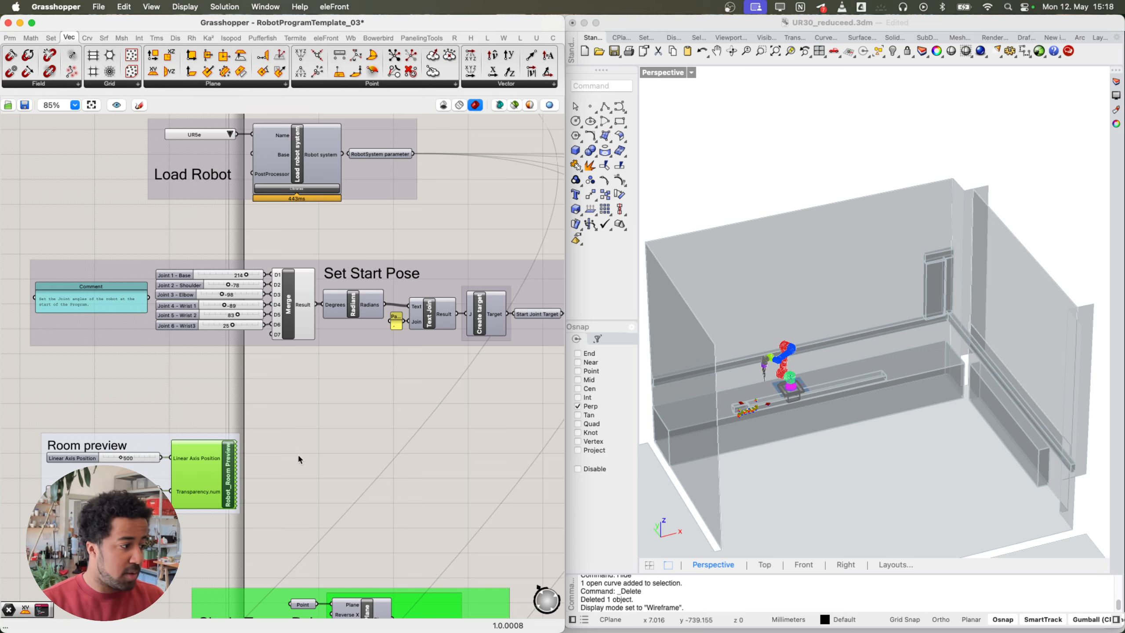
{"action": "middle_click", "coordinate": [286, 457]}
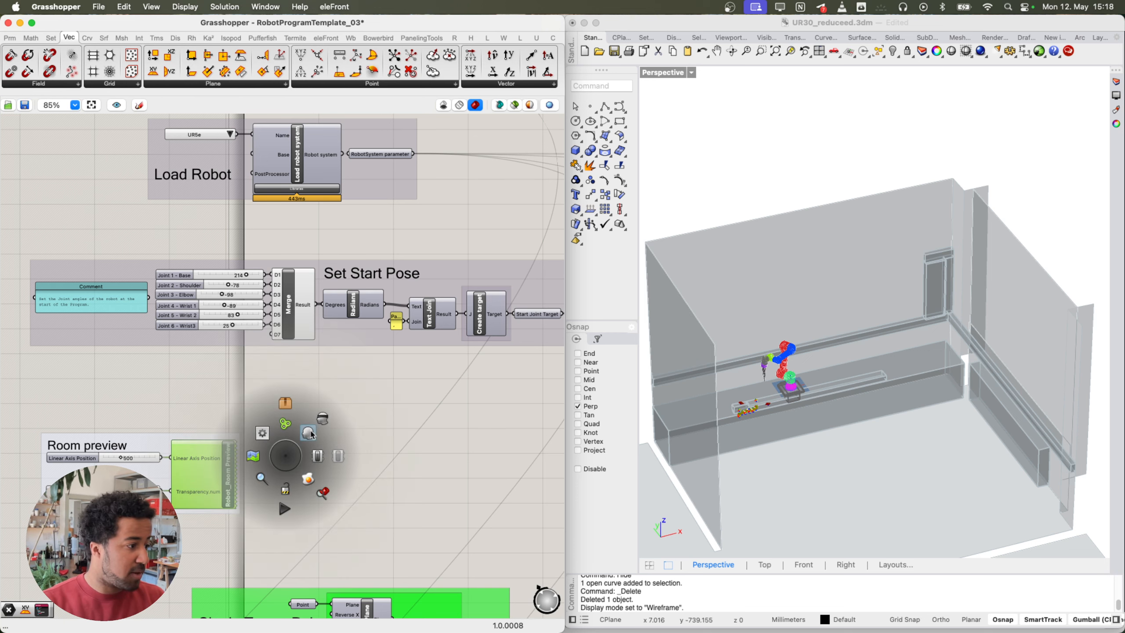
Step: Zoom out to an overview of the whole Grasshopper definition
{"action": "left_click", "coordinate": [318, 427]}
{"action": "scroll", "coordinate": [347, 467], "scroll_direction": "down", "scroll_amount": 10}
{"action": "right_click_drag", "start_coordinate": [336, 525], "coordinate": [320, 494]}
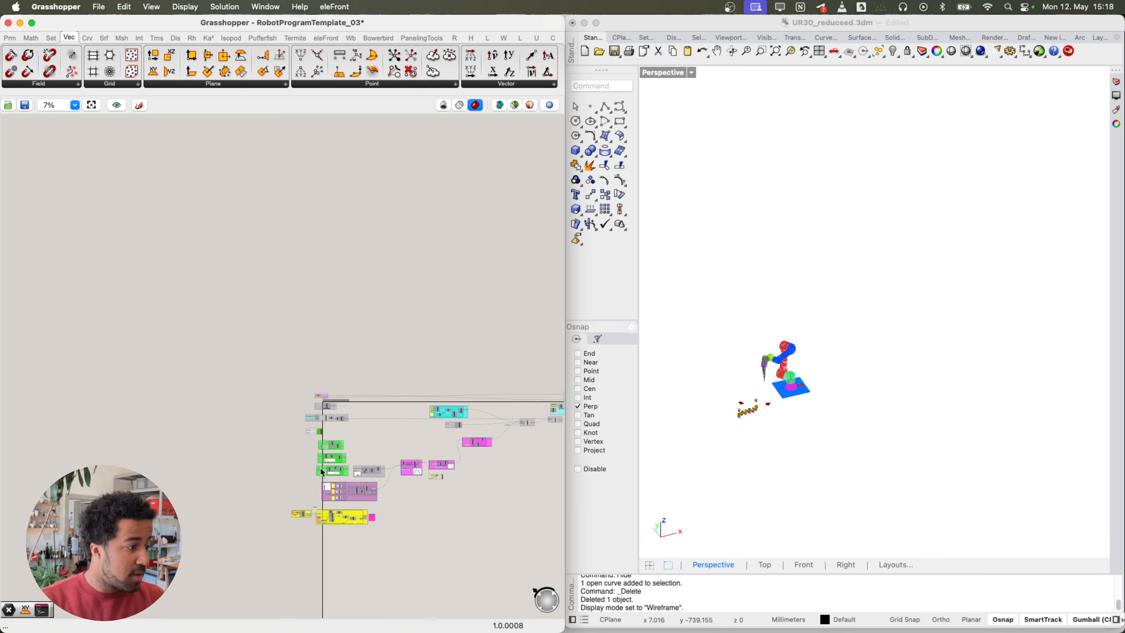
{"action": "scroll", "coordinate": [322, 471], "scroll_direction": "up", "scroll_amount": 1}
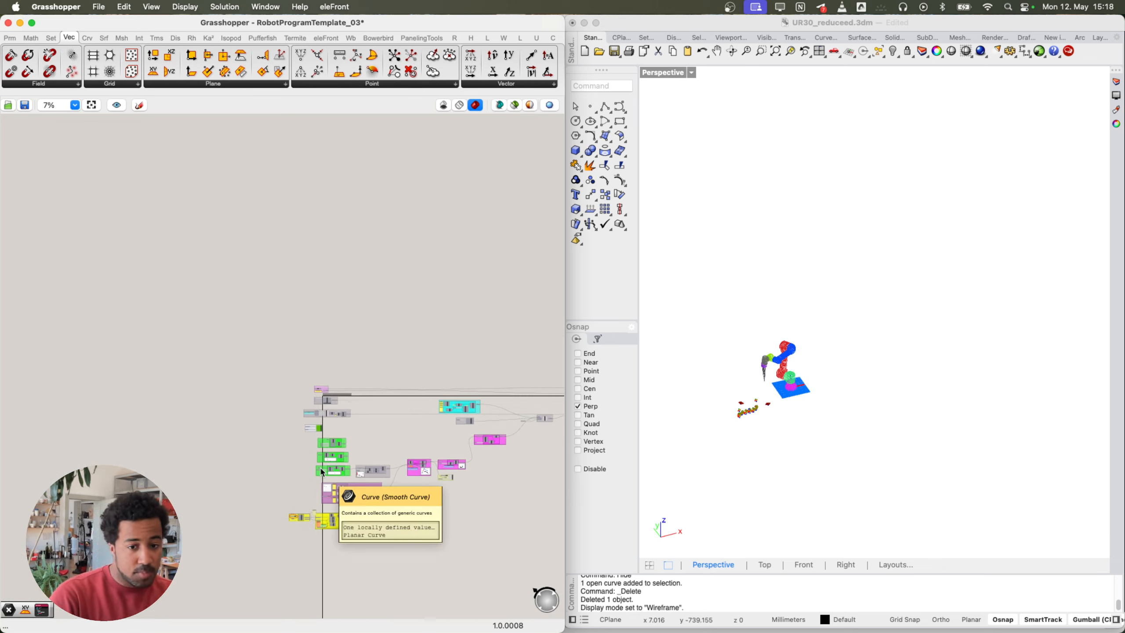
{"action": "scroll", "coordinate": [322, 471], "scroll_direction": "up", "scroll_amount": 4}
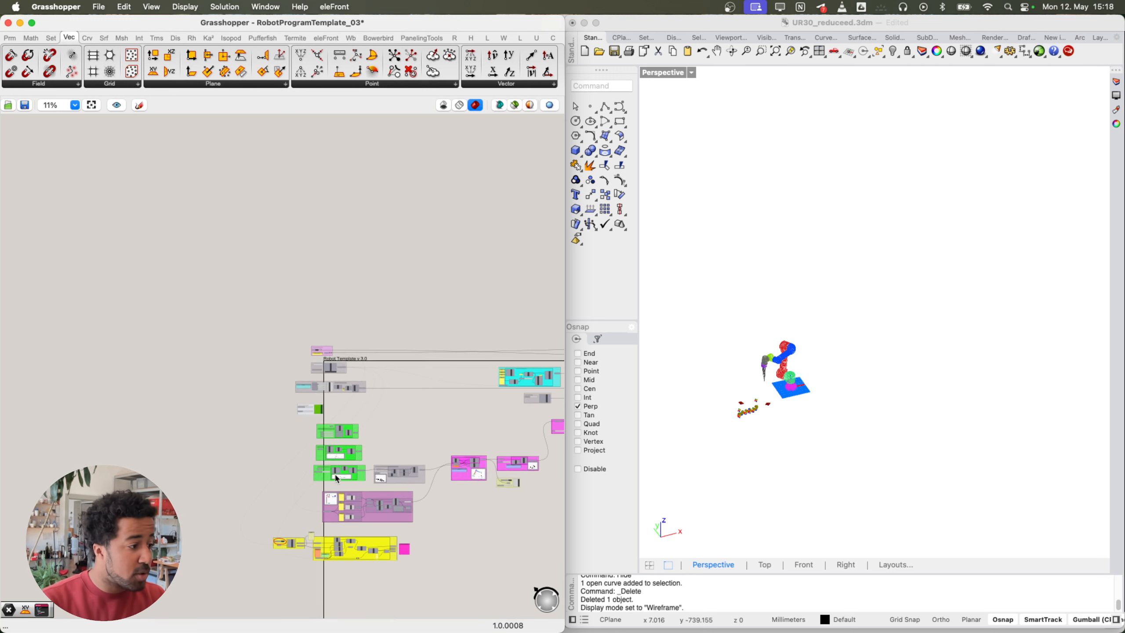
{"action": "scroll", "coordinate": [318, 461], "scroll_direction": "up", "scroll_amount": 8}
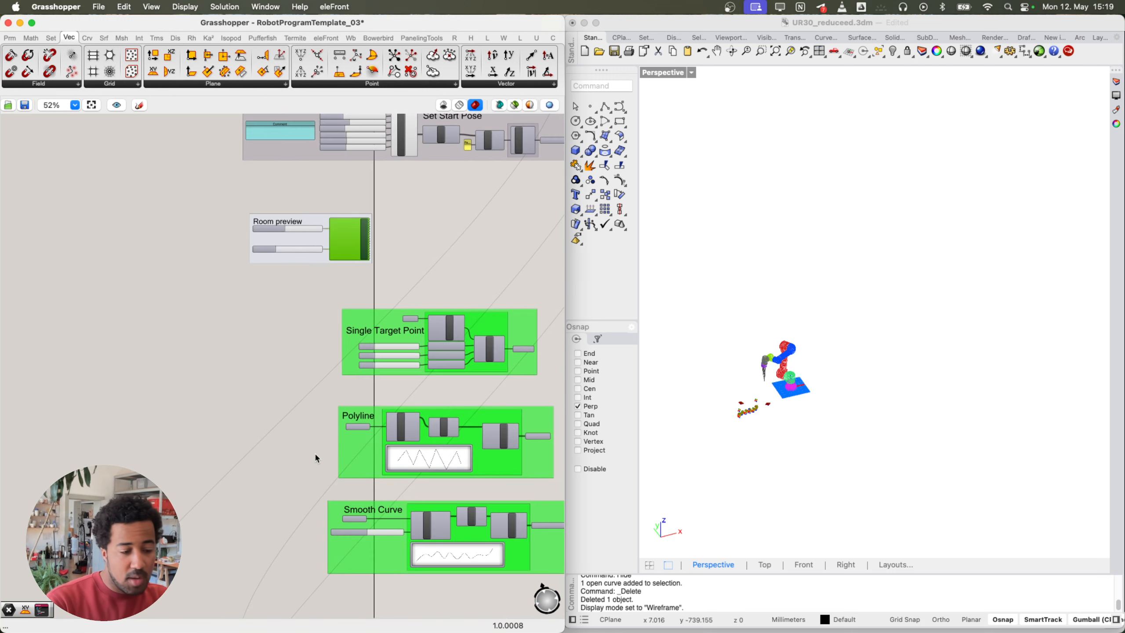
Step: Pan past the retract and reference plane groups to center the Get Data From Robot TCP group
{"action": "right_click_drag", "start_coordinate": [387, 460], "coordinate": [176, 278]}
{"action": "scroll", "coordinate": [289, 497], "scroll_direction": "down", "scroll_amount": 10}
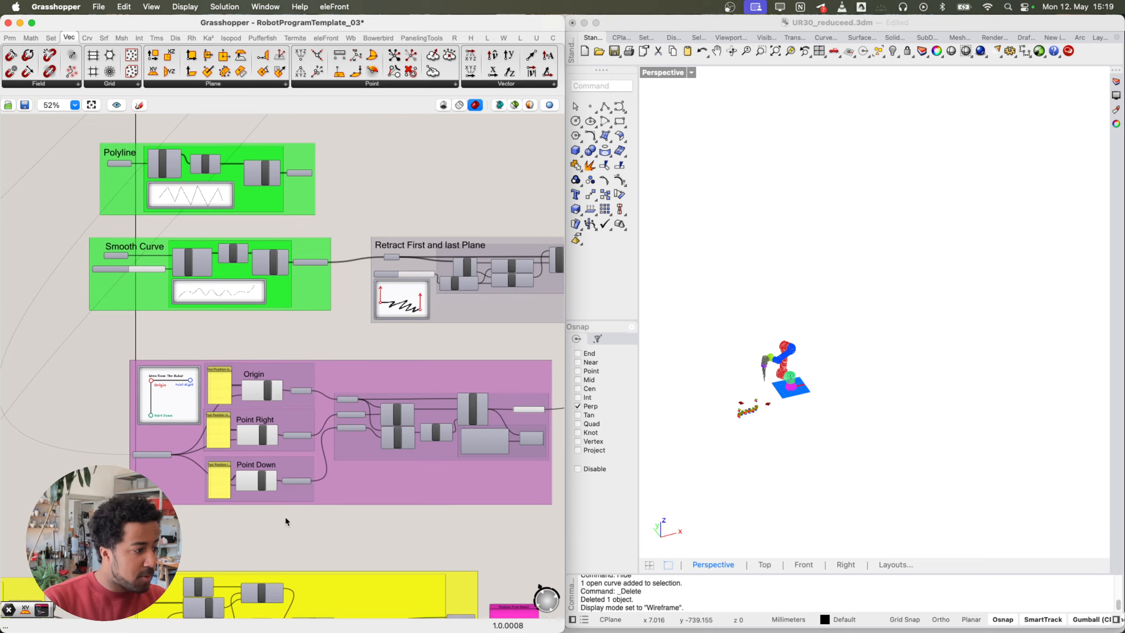
{"action": "scroll", "coordinate": [170, 429], "scroll_direction": "up", "scroll_amount": 2}
{"action": "scroll", "coordinate": [188, 434], "scroll_direction": "up", "scroll_amount": 1}
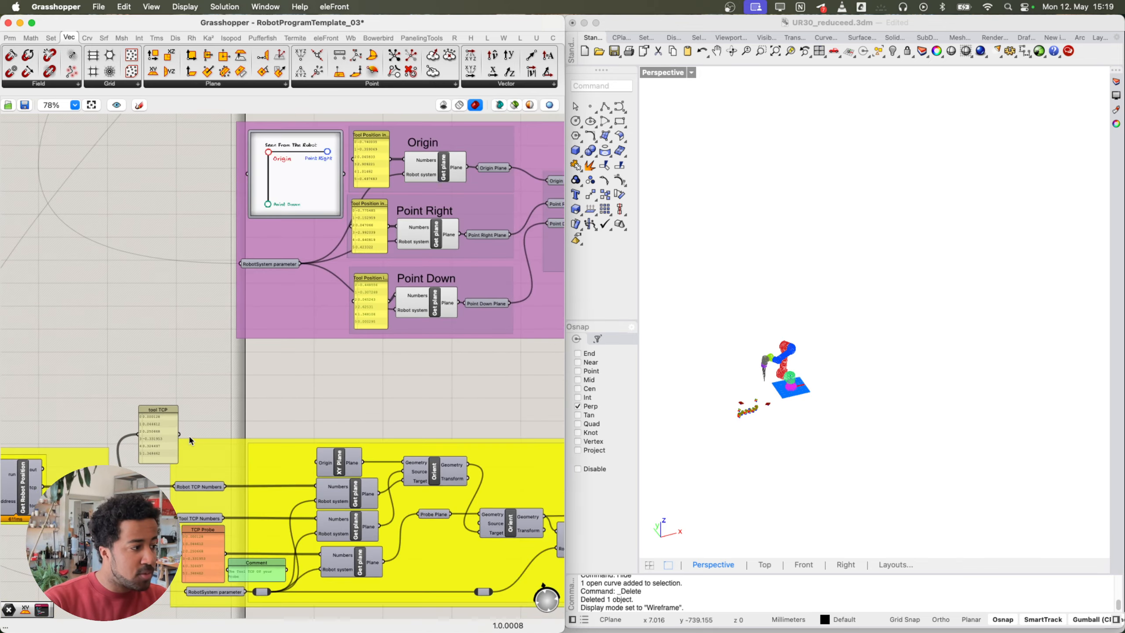
{"action": "right_click_drag", "start_coordinate": [190, 434], "coordinate": [235, 404]}
{"action": "scroll", "coordinate": [222, 418], "scroll_direction": "up", "scroll_amount": 1}
{"action": "right_click_drag", "start_coordinate": [166, 421], "coordinate": [262, 420]}
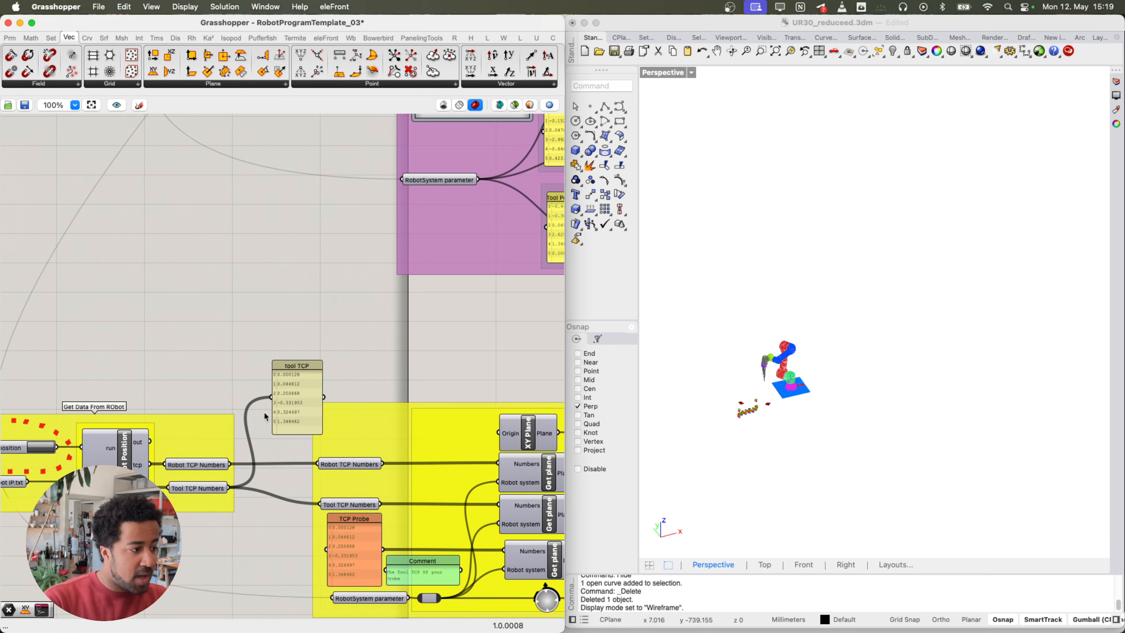
{"action": "right_click_drag", "start_coordinate": [179, 426], "coordinate": [310, 419]}
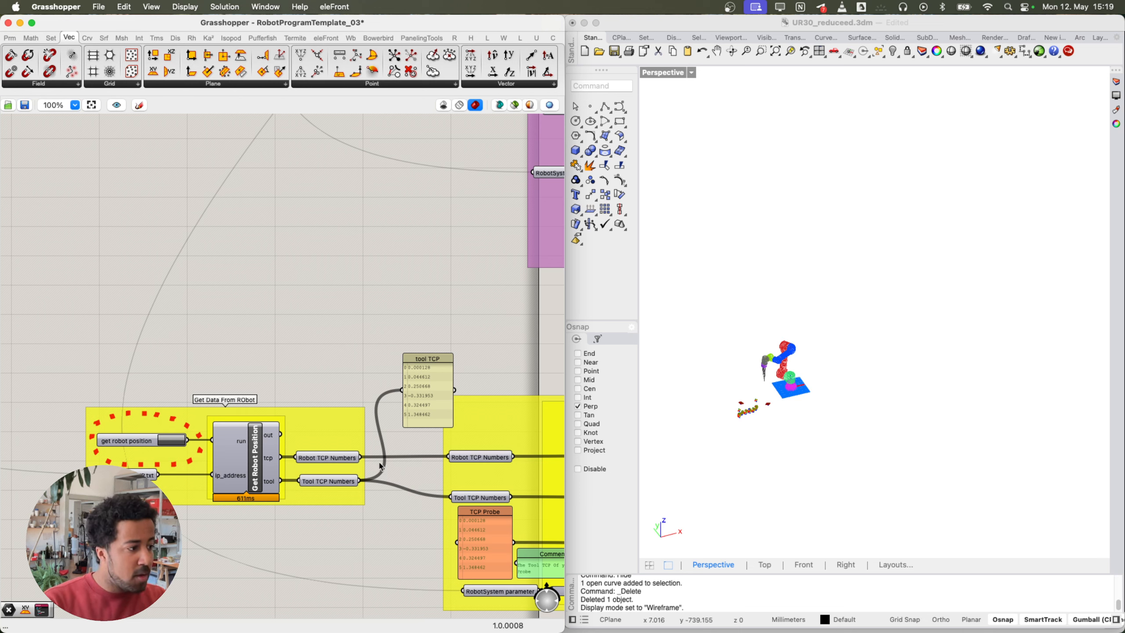
{"action": "scroll", "coordinate": [786, 395], "scroll_direction": "up", "scroll_amount": 5}
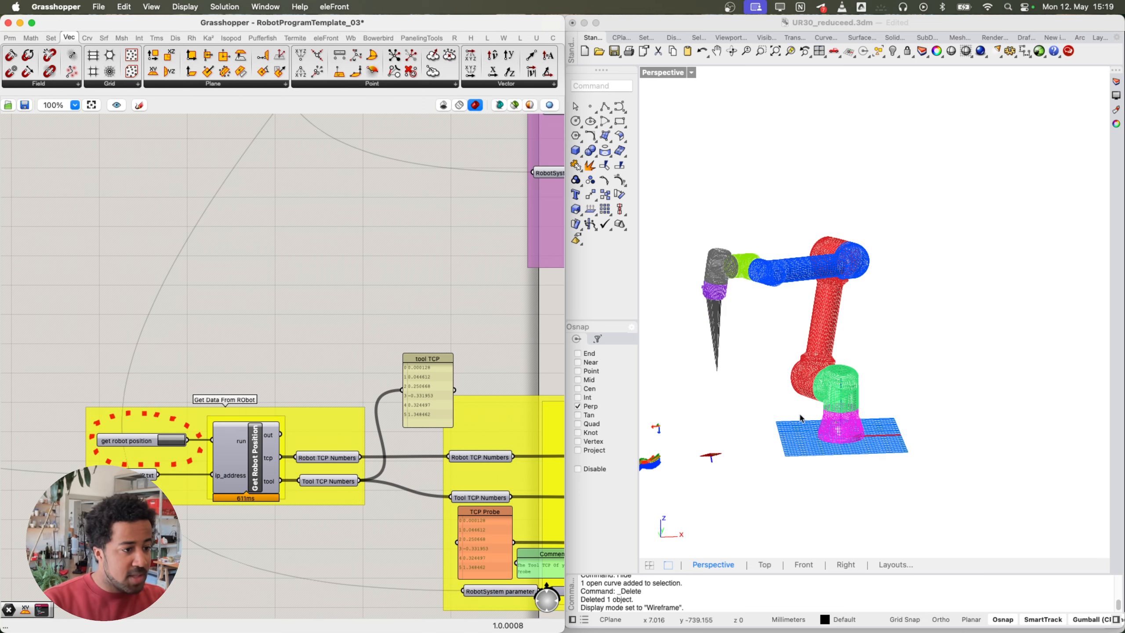
{"action": "scroll", "coordinate": [817, 410], "scroll_direction": "up", "scroll_amount": 2}
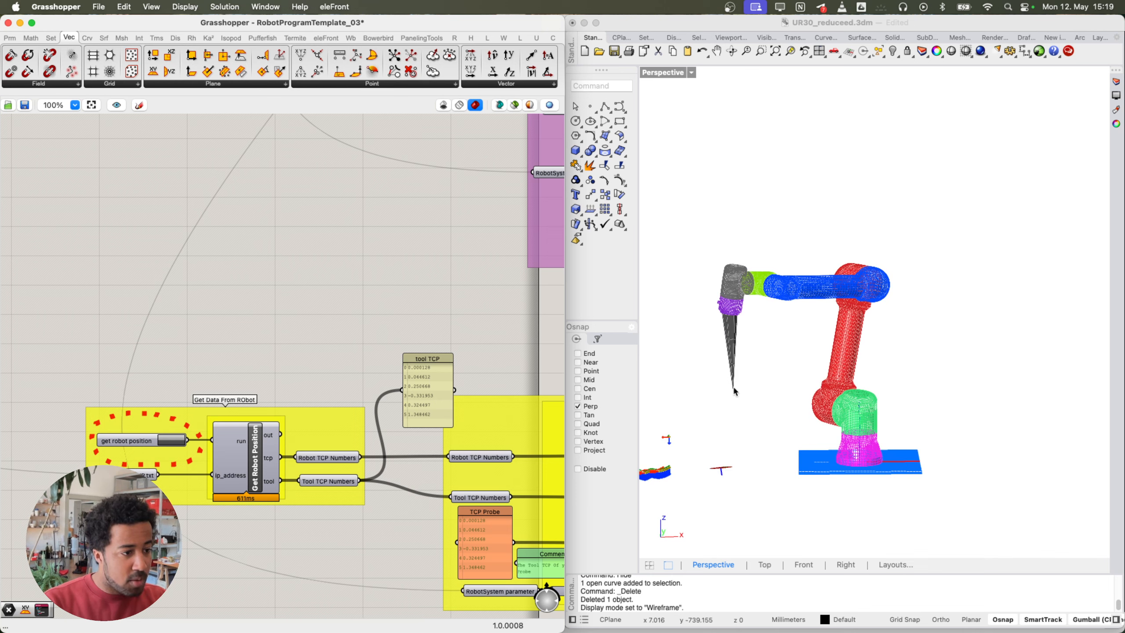
{"action": "right_click_drag", "start_coordinate": [736, 392], "coordinate": [871, 459]}
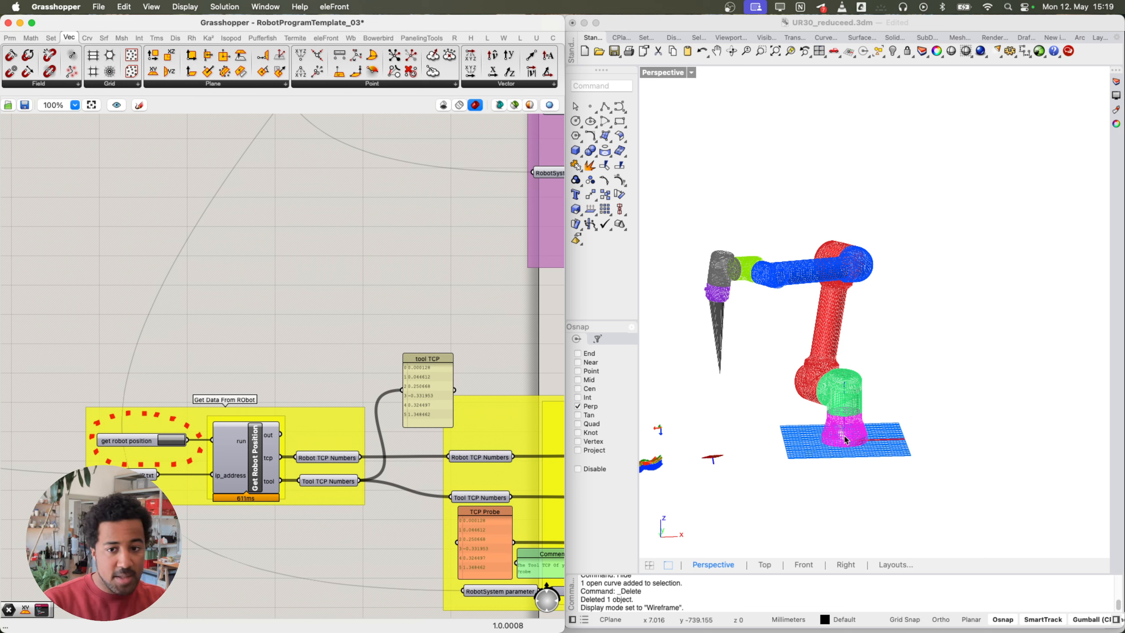
{"action": "scroll", "coordinate": [833, 442], "scroll_direction": "up", "scroll_amount": 3}
{"action": "scroll", "coordinate": [816, 436], "scroll_direction": "up", "scroll_amount": 2}
{"action": "right_click_drag", "start_coordinate": [817, 436], "coordinate": [950, 438], "text": "shift"}
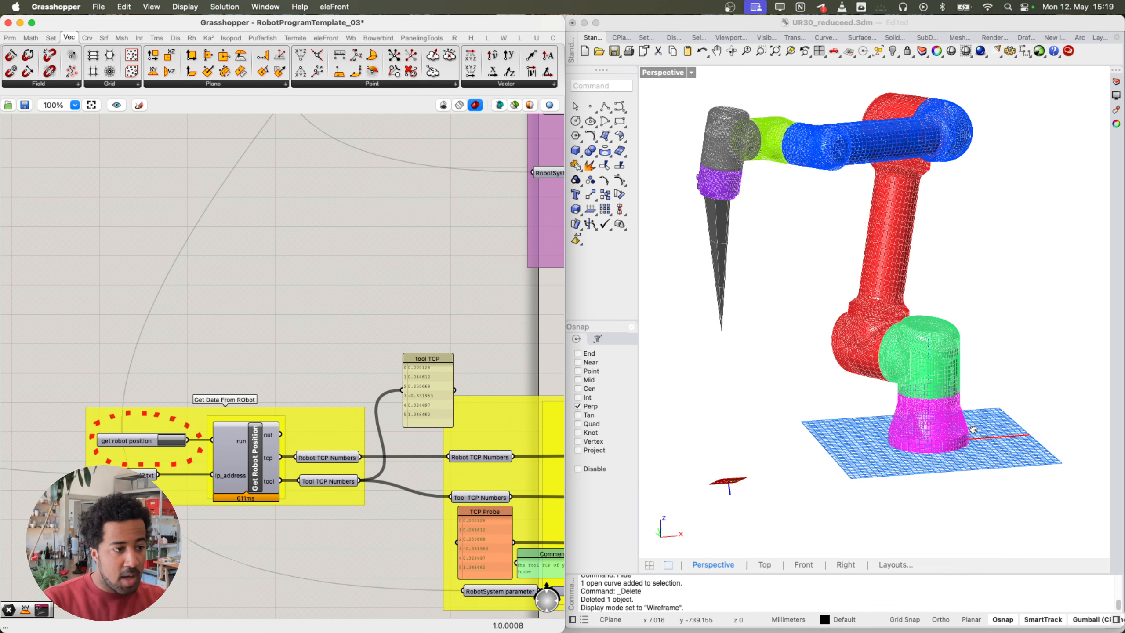
{"action": "left_click", "coordinate": [341, 481]}
{"action": "right_click_drag", "start_coordinate": [709, 202], "coordinate": [702, 206]}
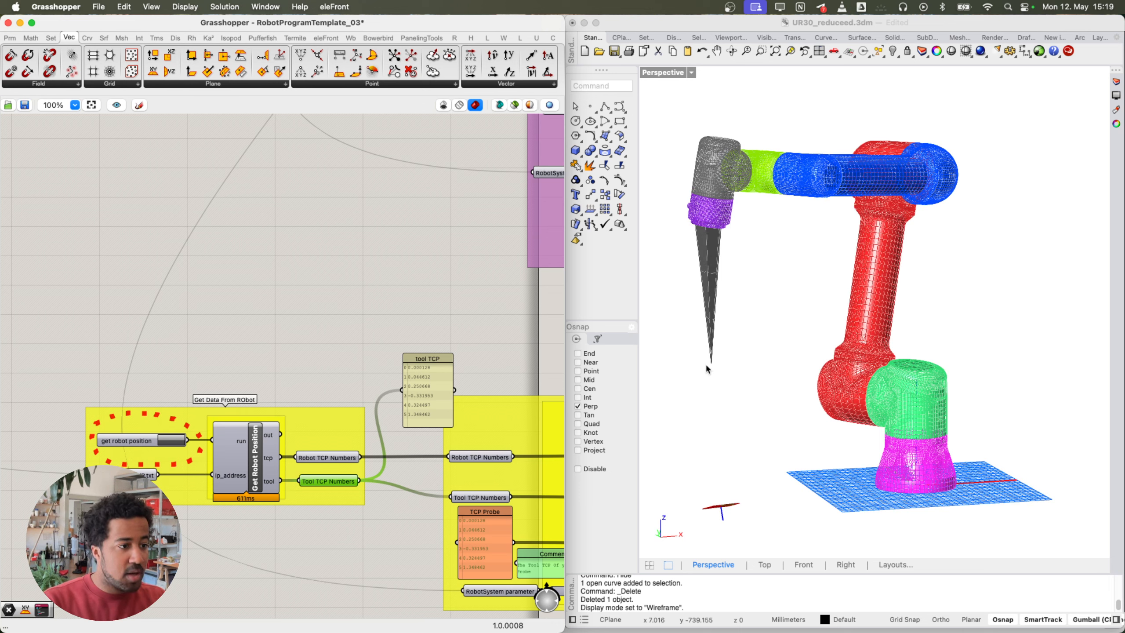
{"action": "scroll", "coordinate": [399, 343], "scroll_direction": "down", "scroll_amount": 6}
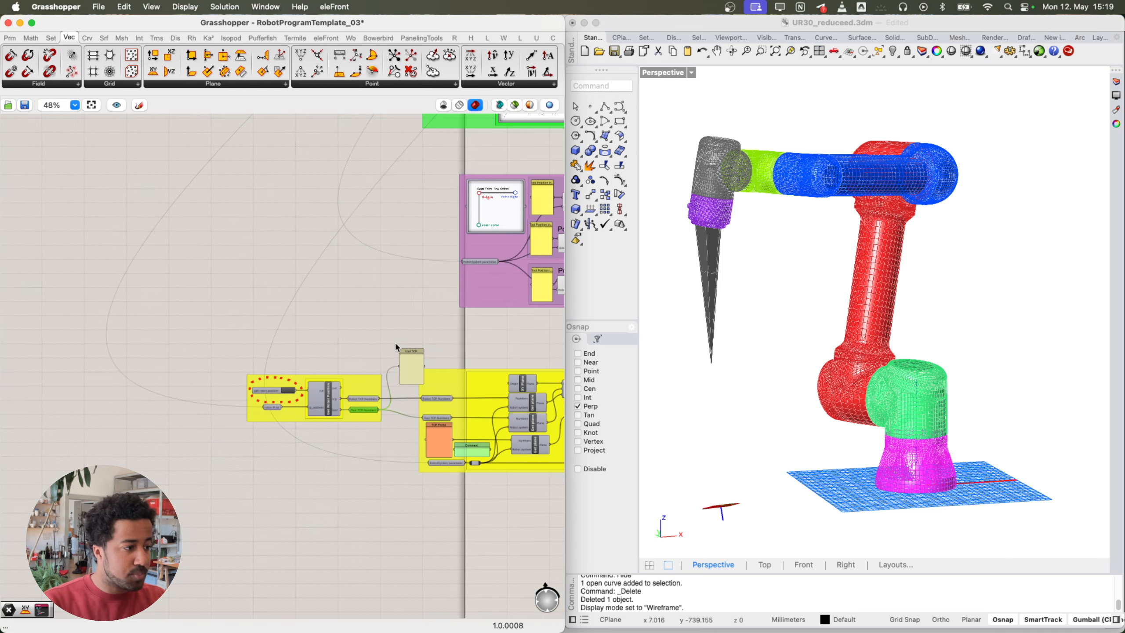
{"action": "right_click_drag", "start_coordinate": [385, 404], "coordinate": [357, 413]}
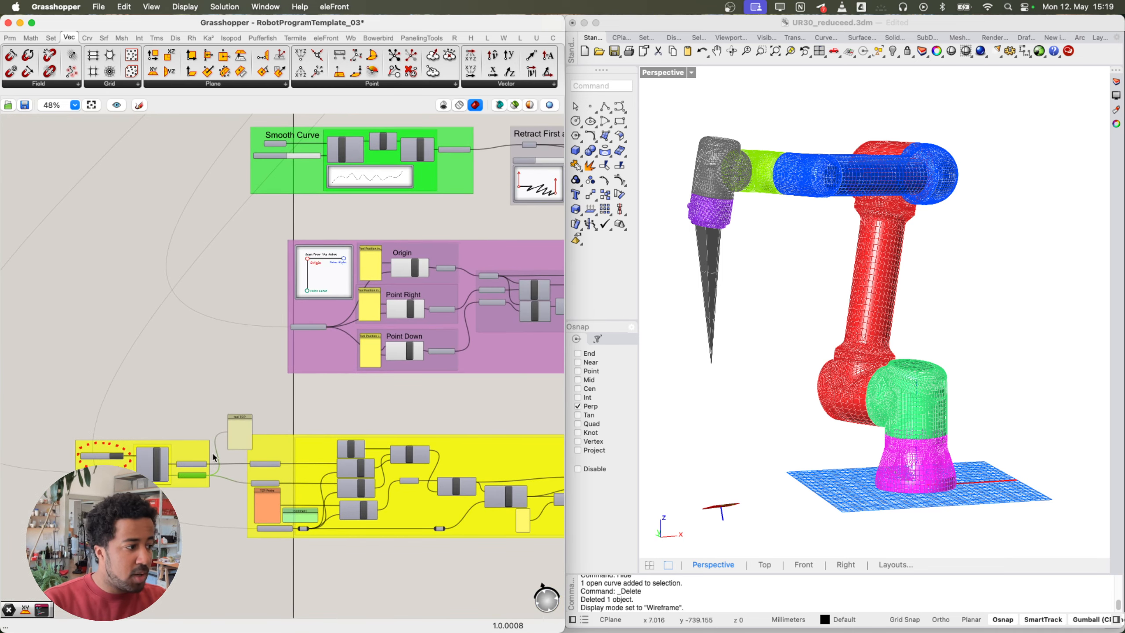
{"action": "scroll", "coordinate": [225, 444], "scroll_direction": "up", "scroll_amount": 6}
{"action": "right_click_drag", "start_coordinate": [195, 440], "coordinate": [318, 414]}
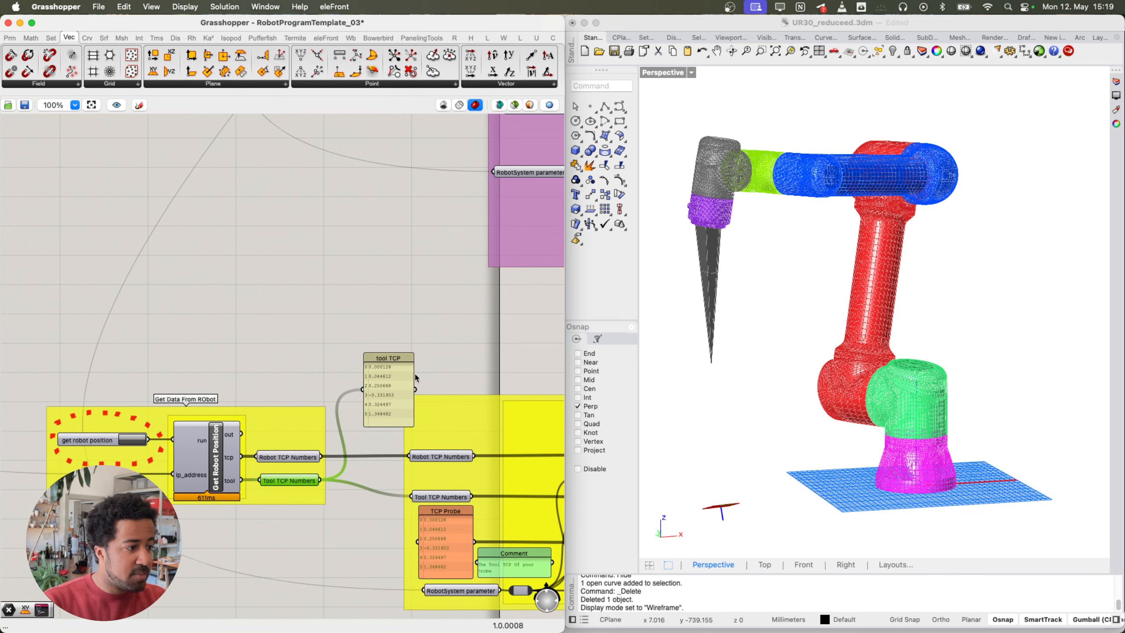
{"action": "right_click_drag", "start_coordinate": [344, 375], "coordinate": [378, 360]}
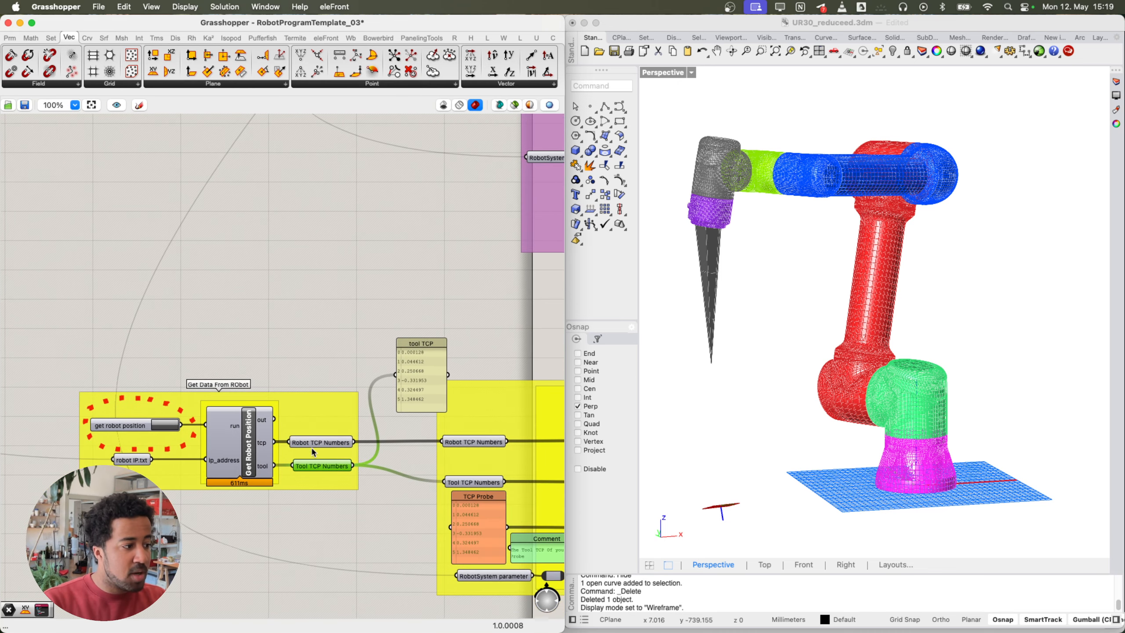
{"action": "left_click", "coordinate": [319, 287]}
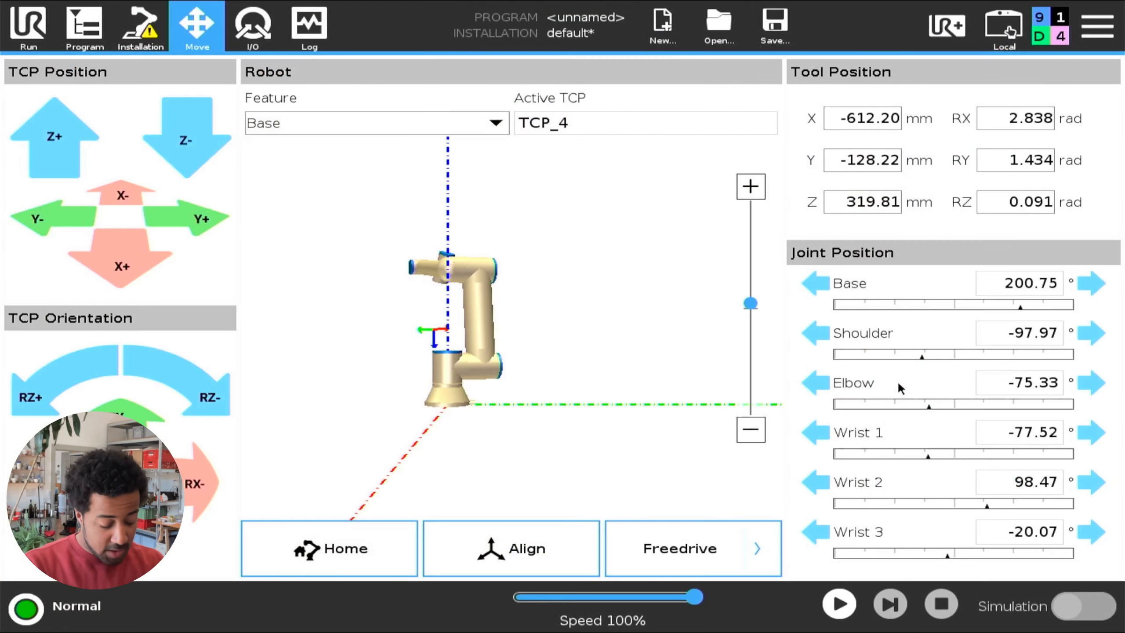
Step: Open the tool centre point settings in the pendant's Installation tab
{"action": "left_click", "coordinate": [149, 35]}
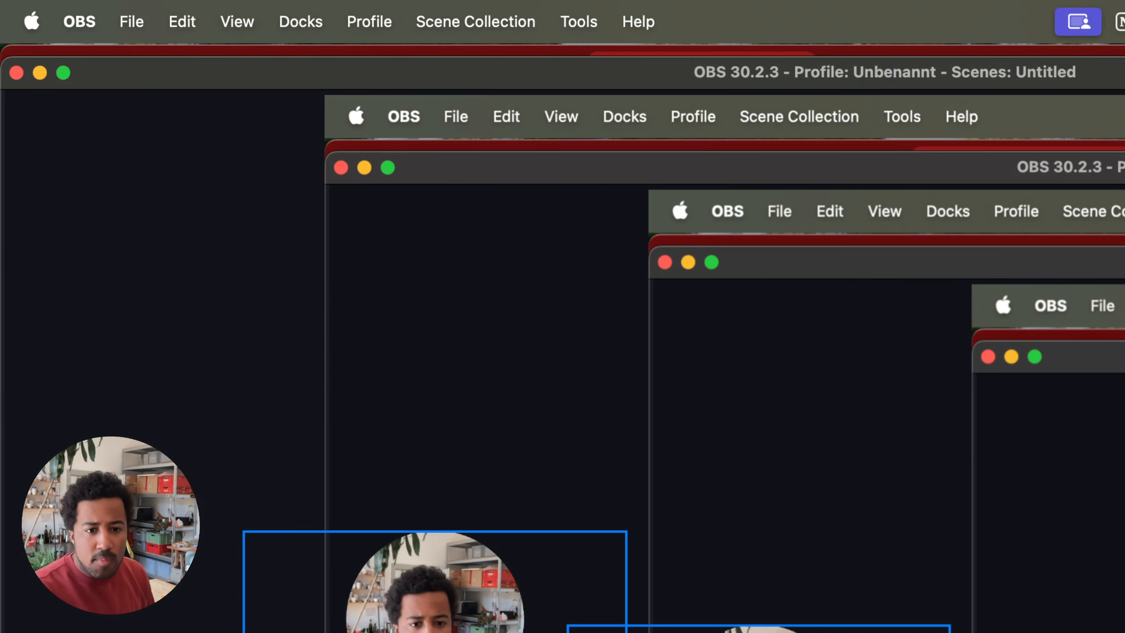
{"action": "left_click", "coordinate": [435, 620]}
{"action": "right_click", "coordinate": [481, 617]}
{"action": "right_click", "coordinate": [430, 616]}
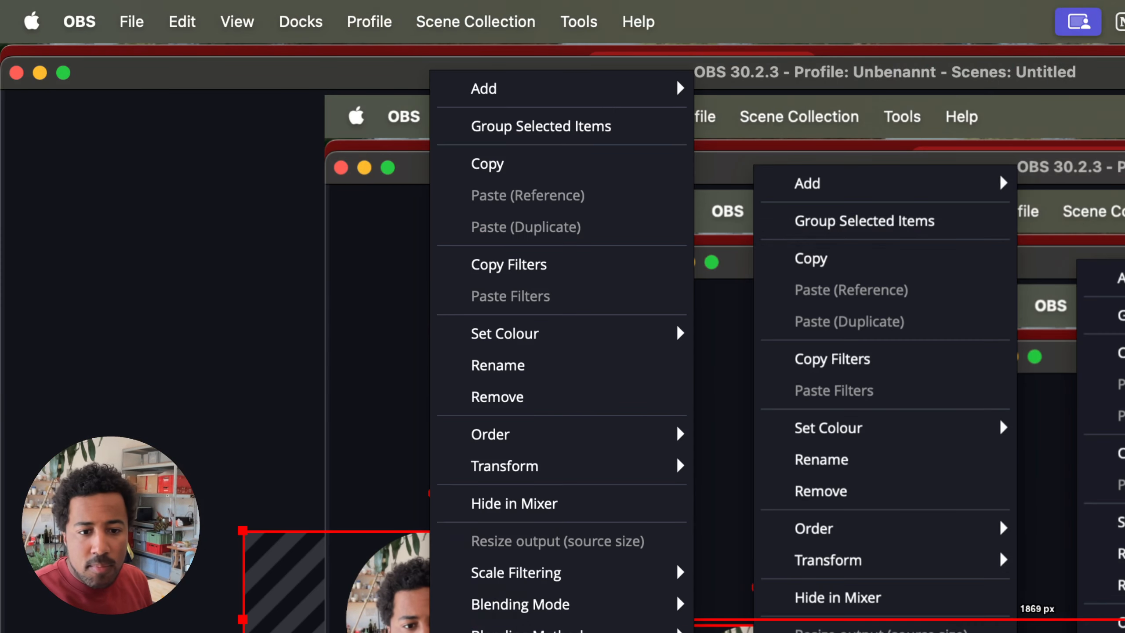
{"action": "left_click", "coordinate": [523, 632]}
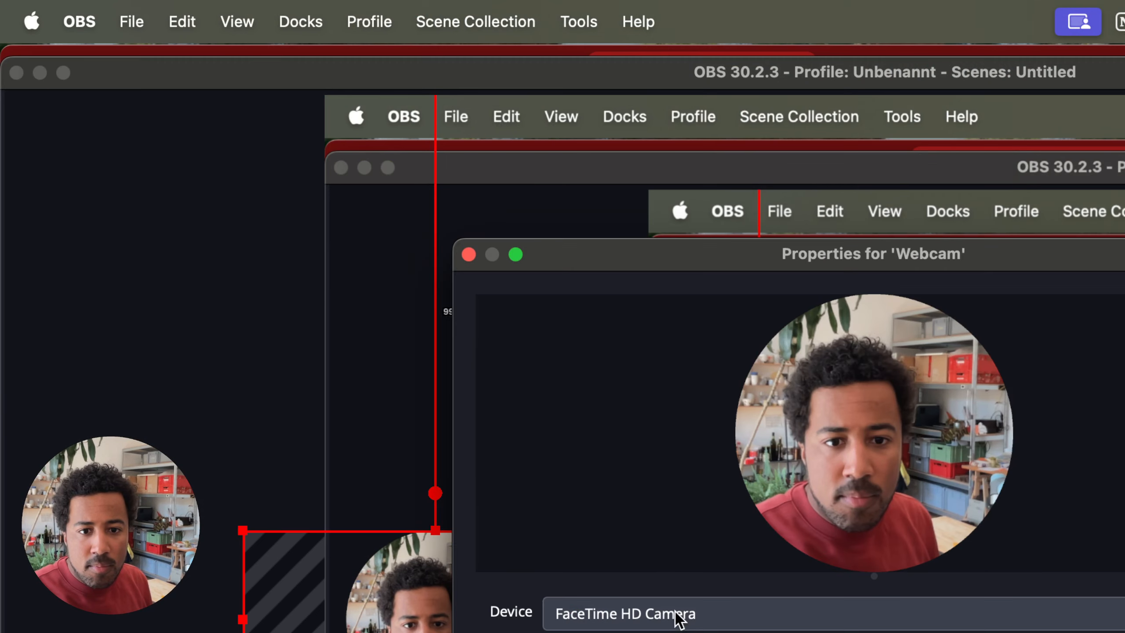
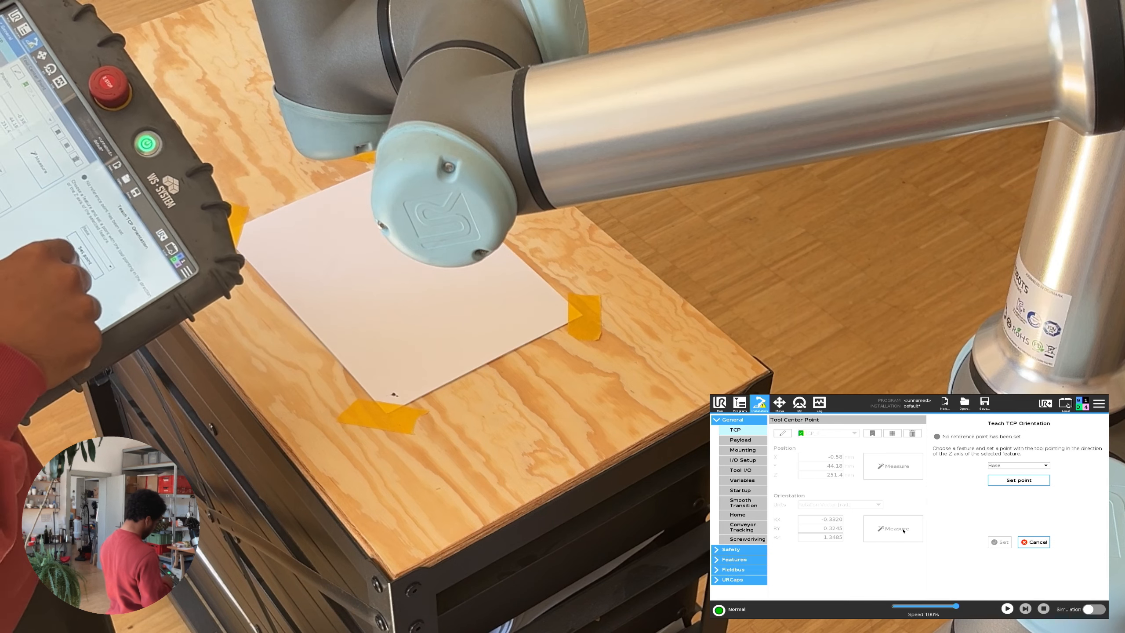
Step: Teach TCP_4's orientation with the Measure wizard, storing -0.3679, 0.3733, 1.4619 rad
{"action": "left_click", "coordinate": [1019, 480]}
{"action": "left_click", "coordinate": [934, 564]}
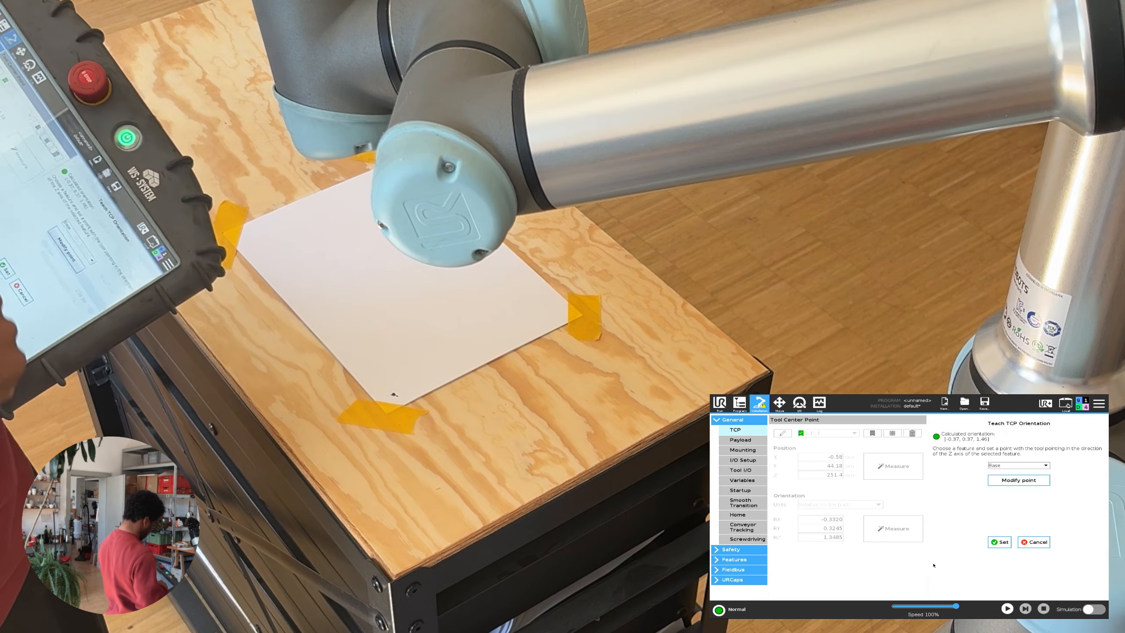
{"action": "left_click", "coordinate": [1008, 538]}
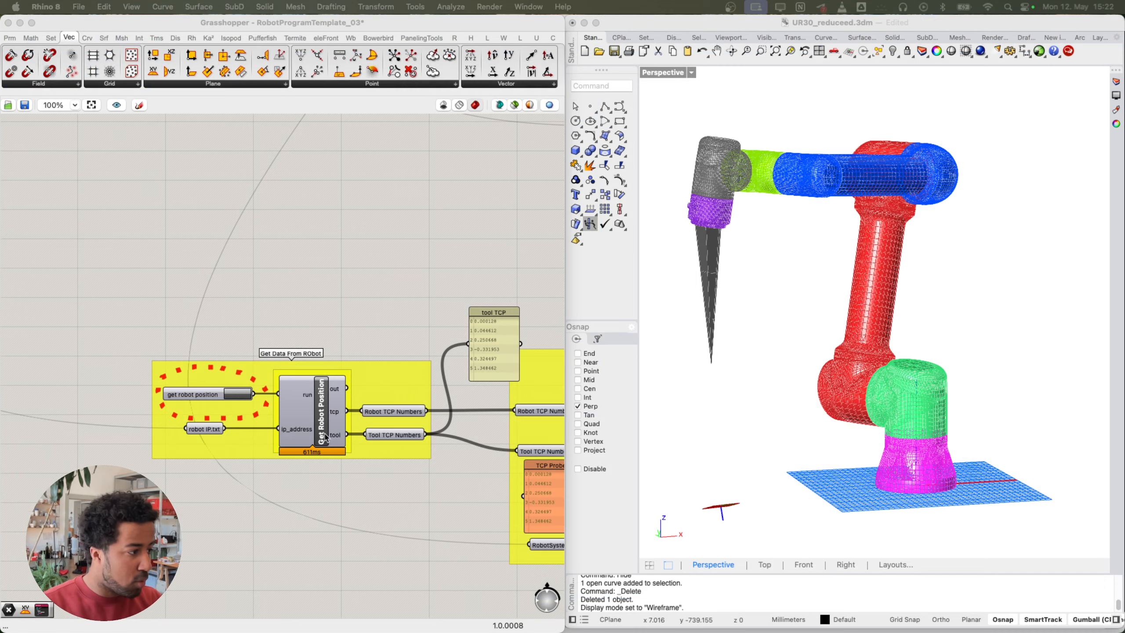
Step: Pan to the robot data group and fetch the current TCP data from the robot
{"action": "scroll", "coordinate": [327, 437], "scroll_direction": "down", "scroll_amount": 2}
{"action": "scroll", "coordinate": [208, 337], "scroll_direction": "down", "scroll_amount": 3}
{"action": "scroll", "coordinate": [230, 347], "scroll_direction": "down", "scroll_amount": 6}
{"action": "right_click_drag", "start_coordinate": [216, 182], "coordinate": [249, 241]}
{"action": "scroll", "coordinate": [230, 436], "scroll_direction": "up", "scroll_amount": 6}
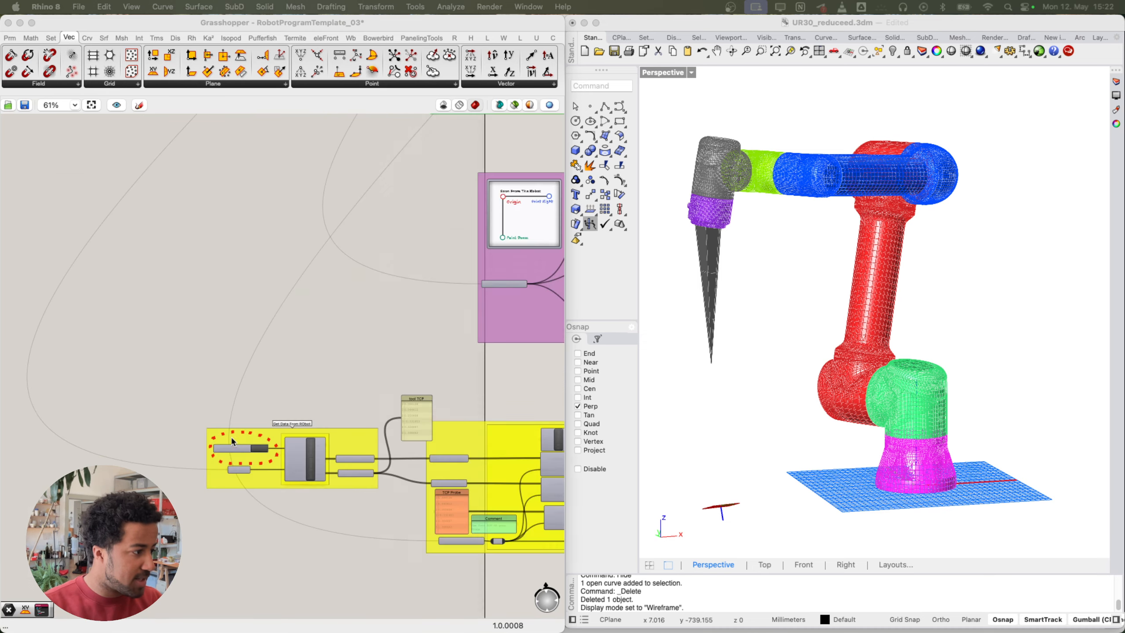
{"action": "scroll", "coordinate": [231, 441], "scroll_direction": "up", "scroll_amount": 4}
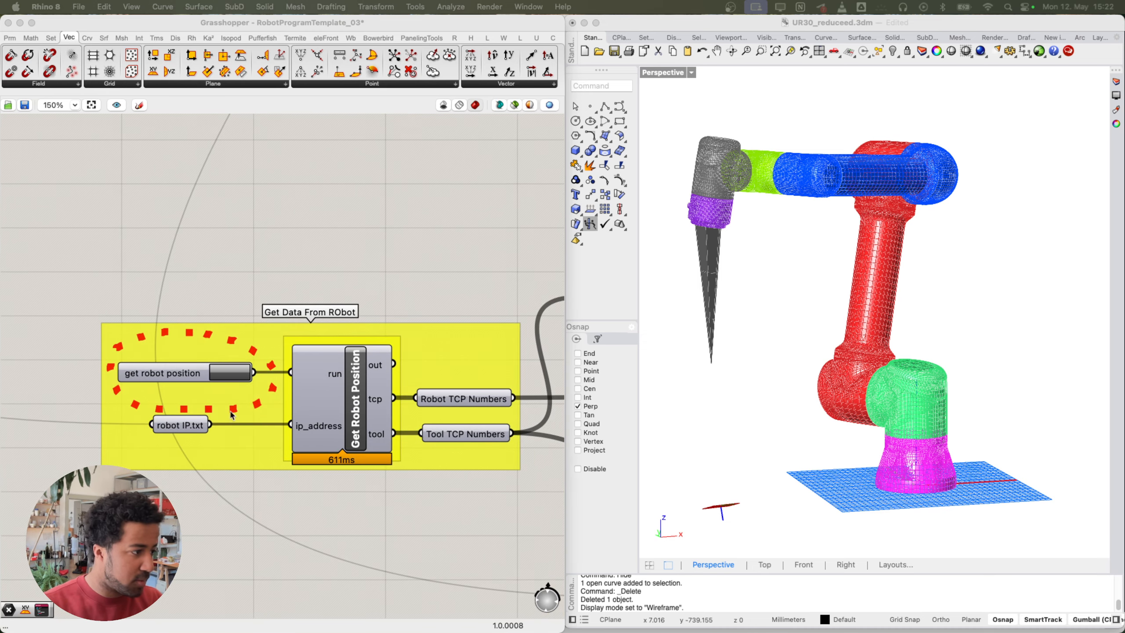
{"action": "left_click", "coordinate": [227, 380]}
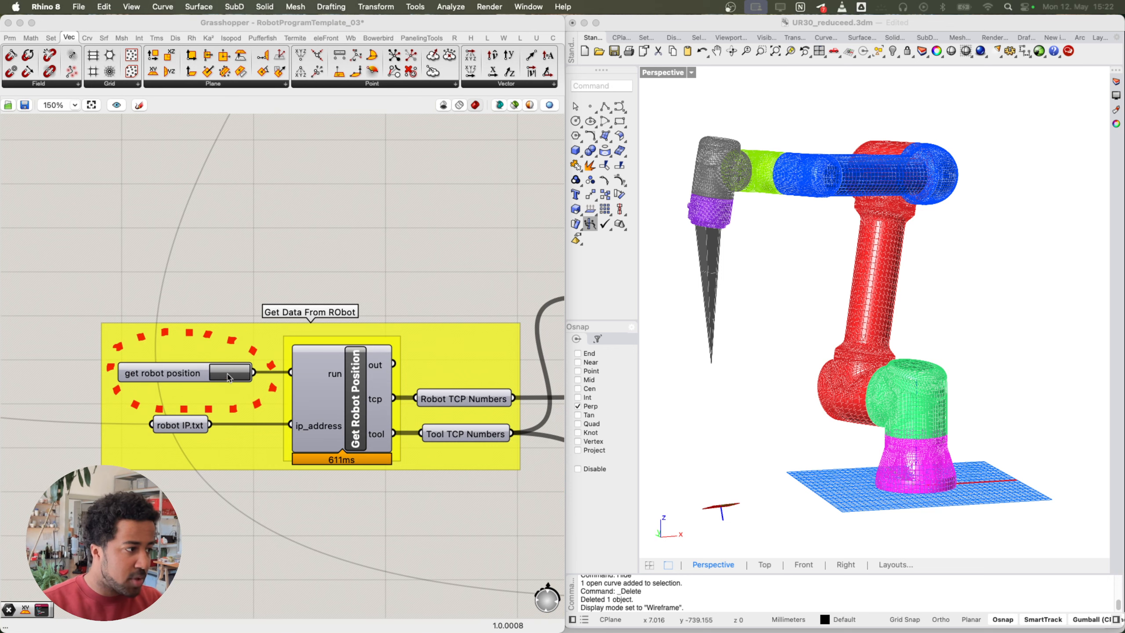
Step: Check the Tool TCP Numbers and Robot TCP Numbers outputs beside the tool TCP panel
{"action": "right_click_drag", "start_coordinate": [445, 284], "coordinate": [309, 286]}
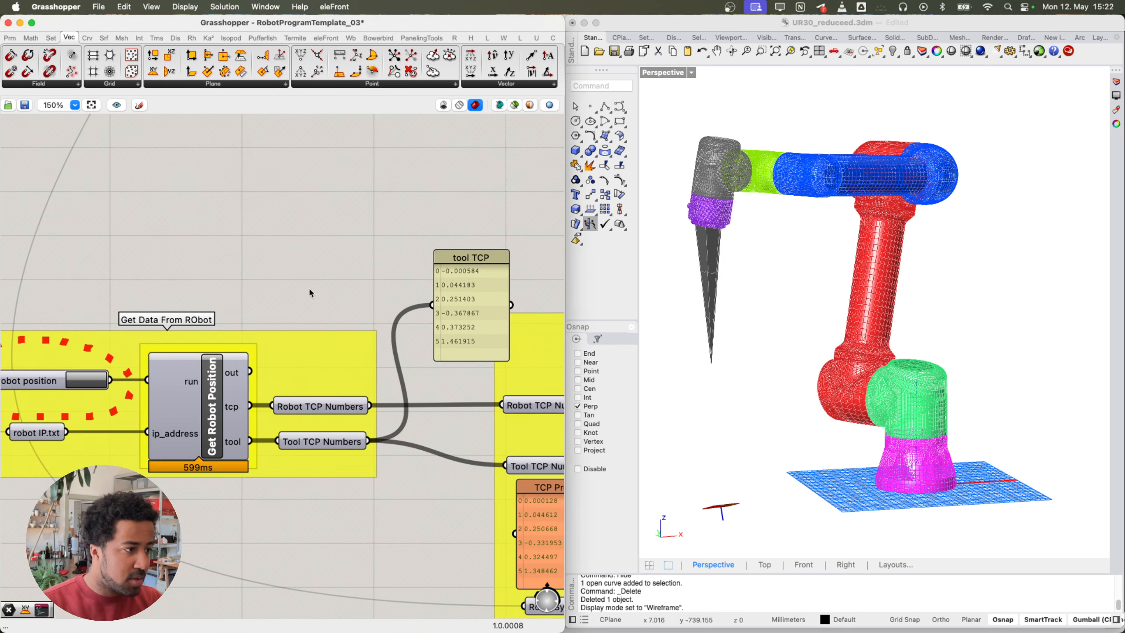
{"action": "left_click_drag", "start_coordinate": [458, 324], "coordinate": [436, 332]}
{"action": "right_click_drag", "start_coordinate": [334, 354], "coordinate": [430, 336]}
{"action": "left_click", "coordinate": [415, 426]}
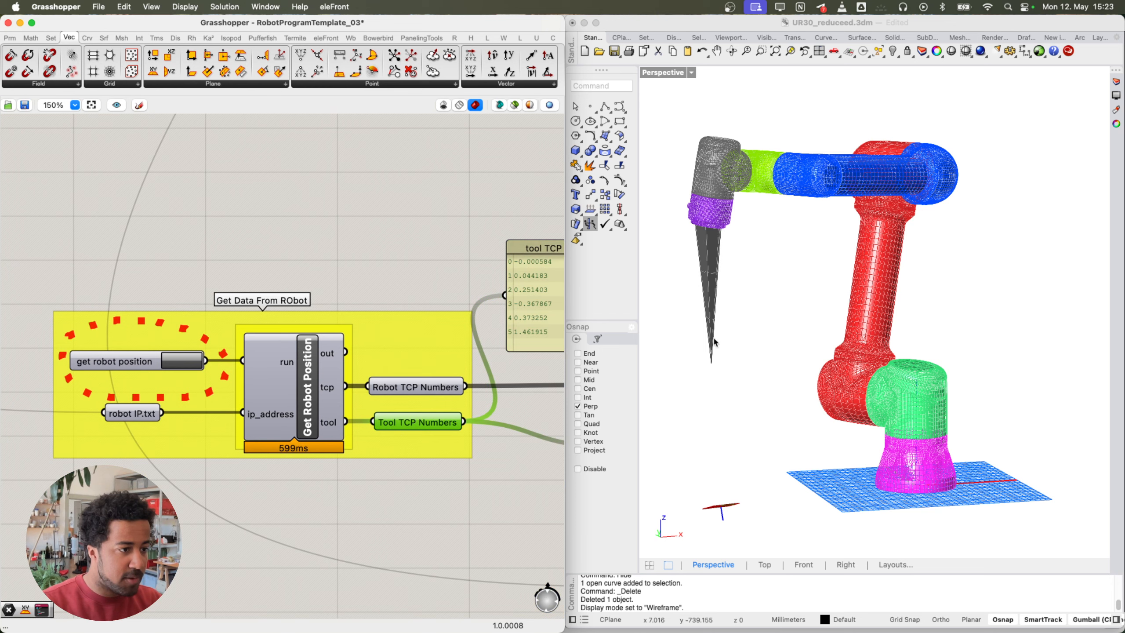
{"action": "right_click_drag", "start_coordinate": [411, 386], "coordinate": [402, 386]}
{"action": "left_click", "coordinate": [387, 392]}
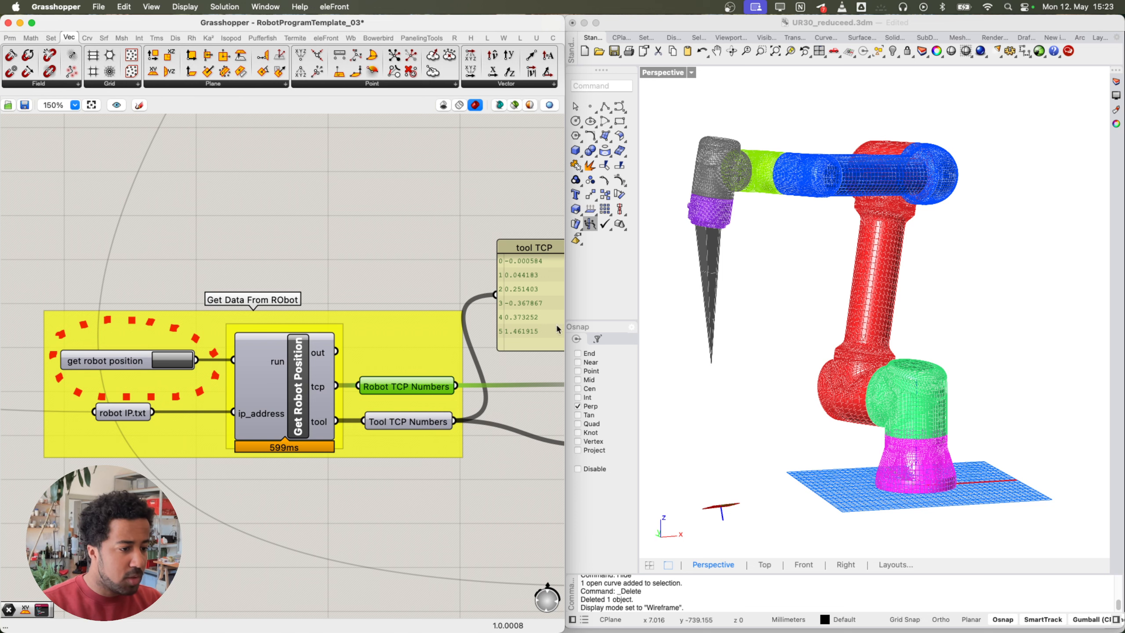
{"action": "right_click_drag", "start_coordinate": [404, 360], "coordinate": [305, 364]}
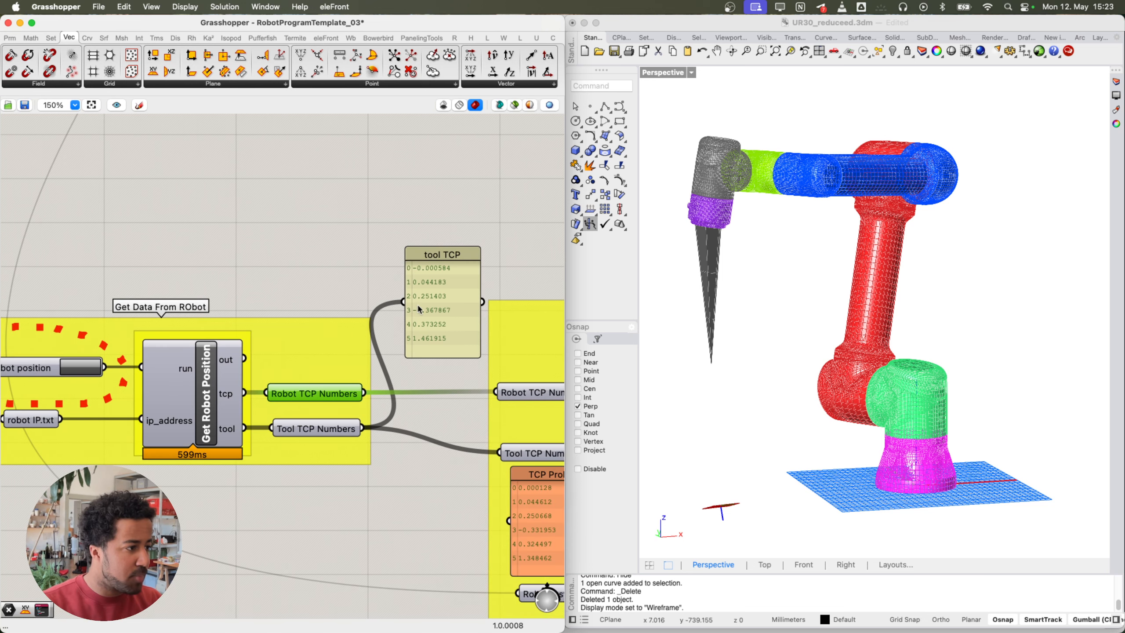
{"action": "scroll", "coordinate": [388, 308], "scroll_direction": "up", "scroll_amount": 3}
{"action": "scroll", "coordinate": [434, 313], "scroll_direction": "up", "scroll_amount": 1}
{"action": "mouse_move", "coordinate": [431, 297]}
{"action": "left_mouse_down"}
{"action": "mouse_move", "coordinate": [399, 291]}
{"action": "mouse_move", "coordinate": [427, 289]}
{"action": "left_mouse_up"}
{"action": "scroll", "coordinate": [319, 255], "scroll_direction": "down", "scroll_amount": 4}
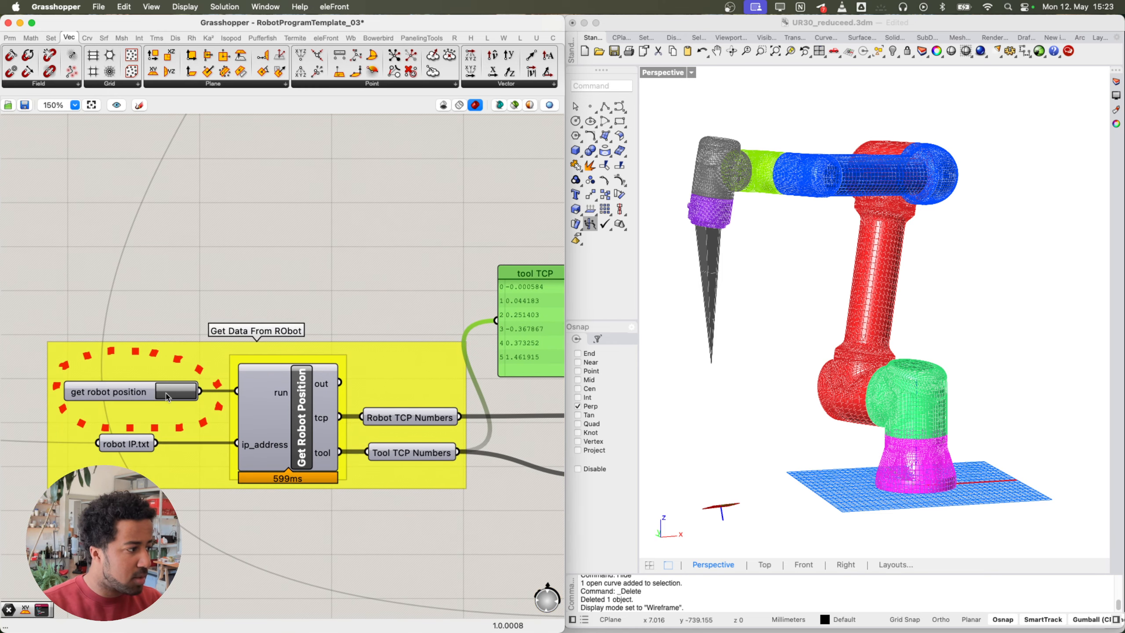
Step: Fetch the robot's TCP again and read -0.000584, 0.044183, 0.251403, -0.367867, 0.373252, 1.461915 in the tool TCP panel
{"action": "left_click", "coordinate": [166, 391]}
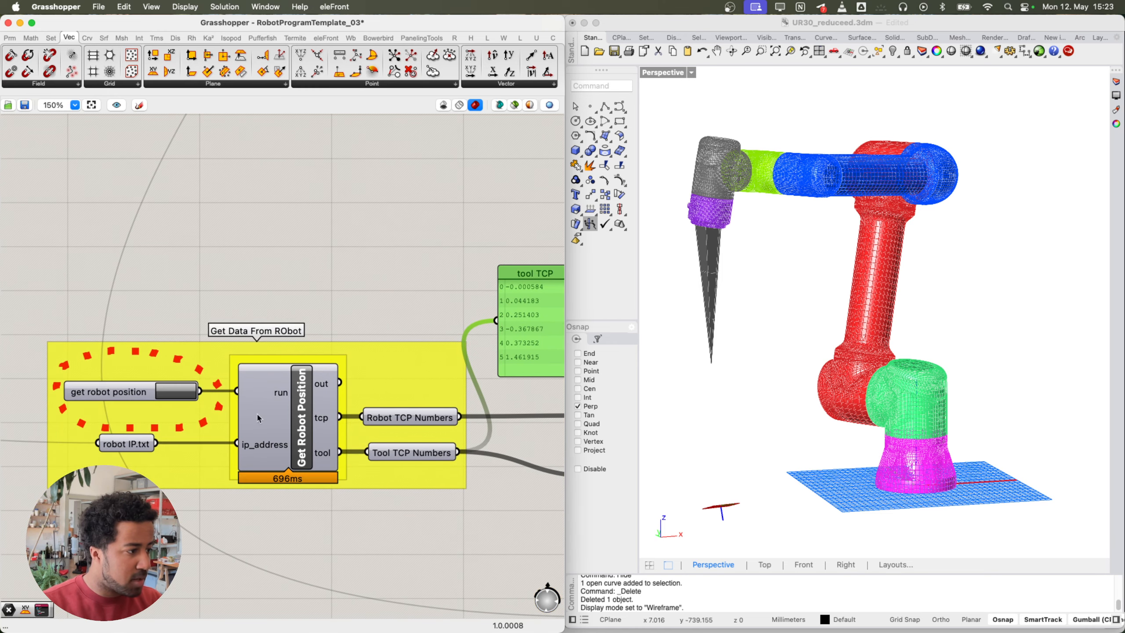
{"action": "left_click", "coordinate": [307, 411]}
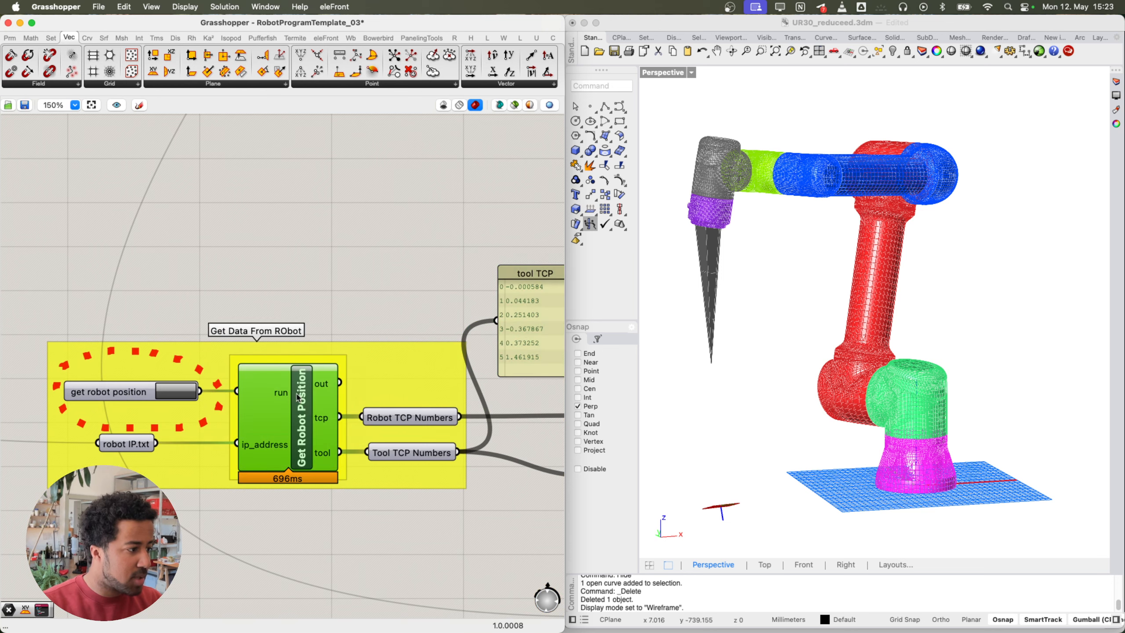
{"action": "right_click_drag", "start_coordinate": [362, 379], "coordinate": [267, 367]}
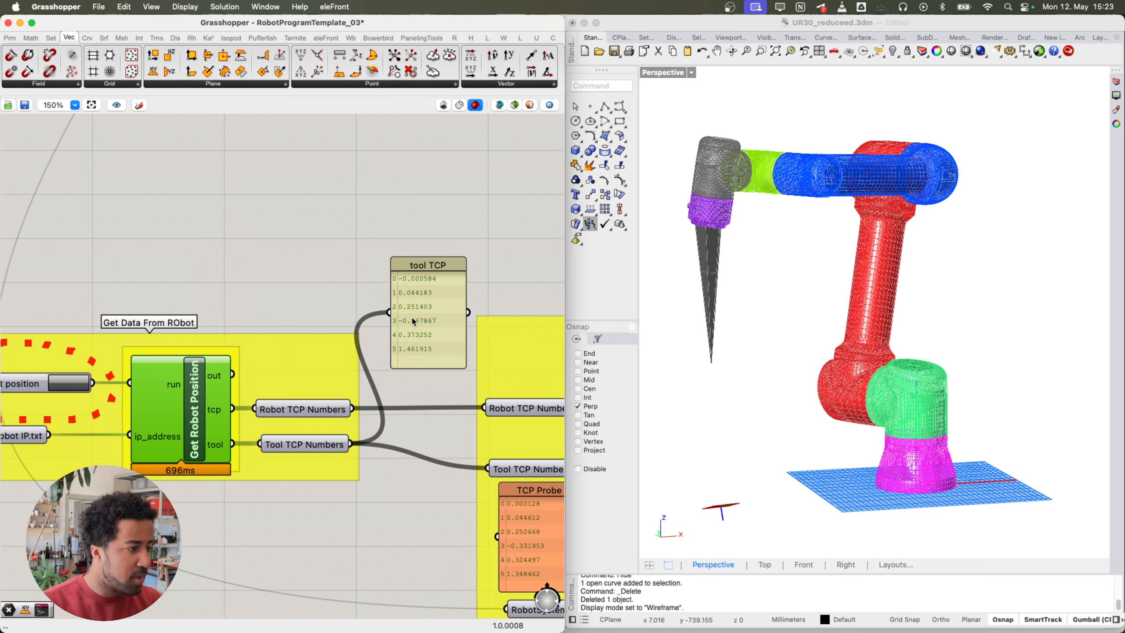
{"action": "scroll", "coordinate": [418, 319], "scroll_direction": "up", "scroll_amount": 3}
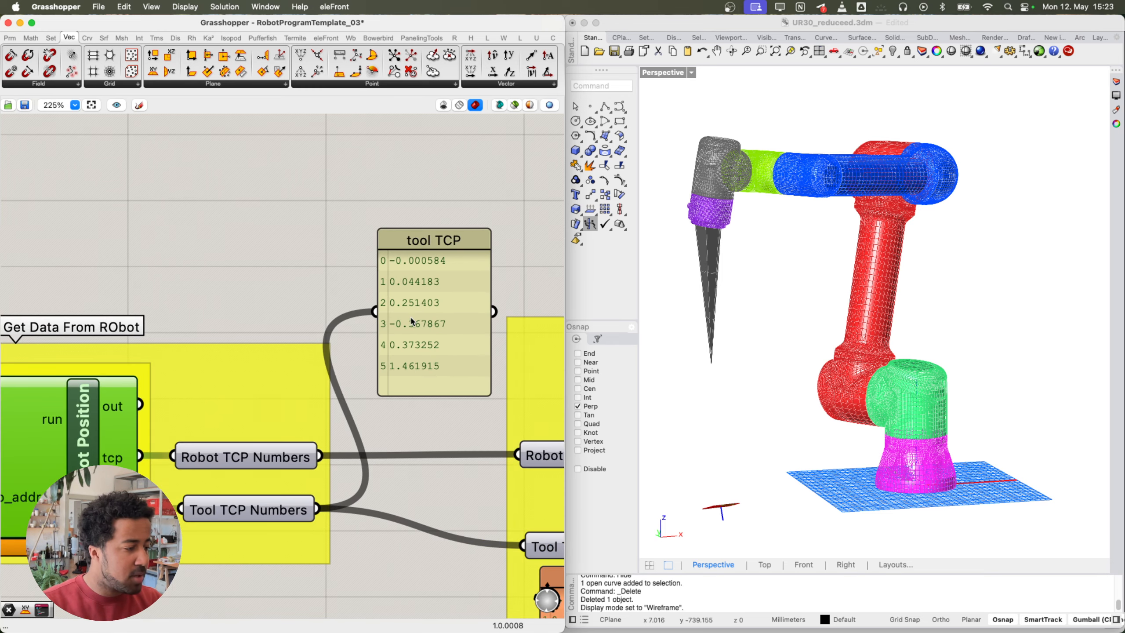
{"action": "scroll", "coordinate": [414, 324], "scroll_direction": "up", "scroll_amount": 2}
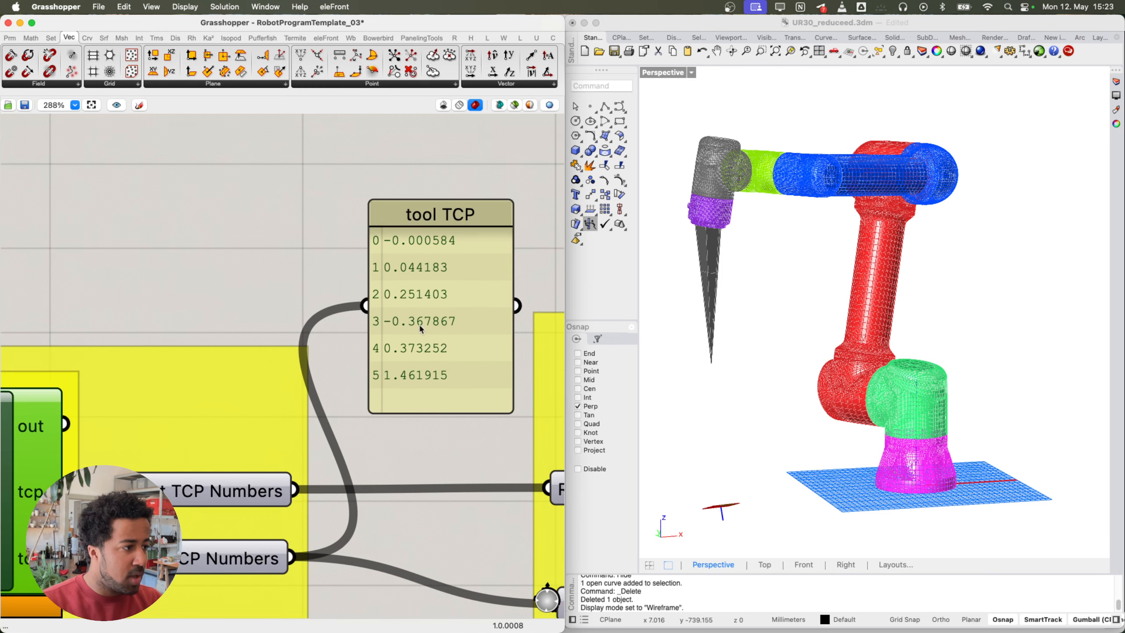
{"action": "right_click_drag", "start_coordinate": [463, 282], "coordinate": [424, 317]}
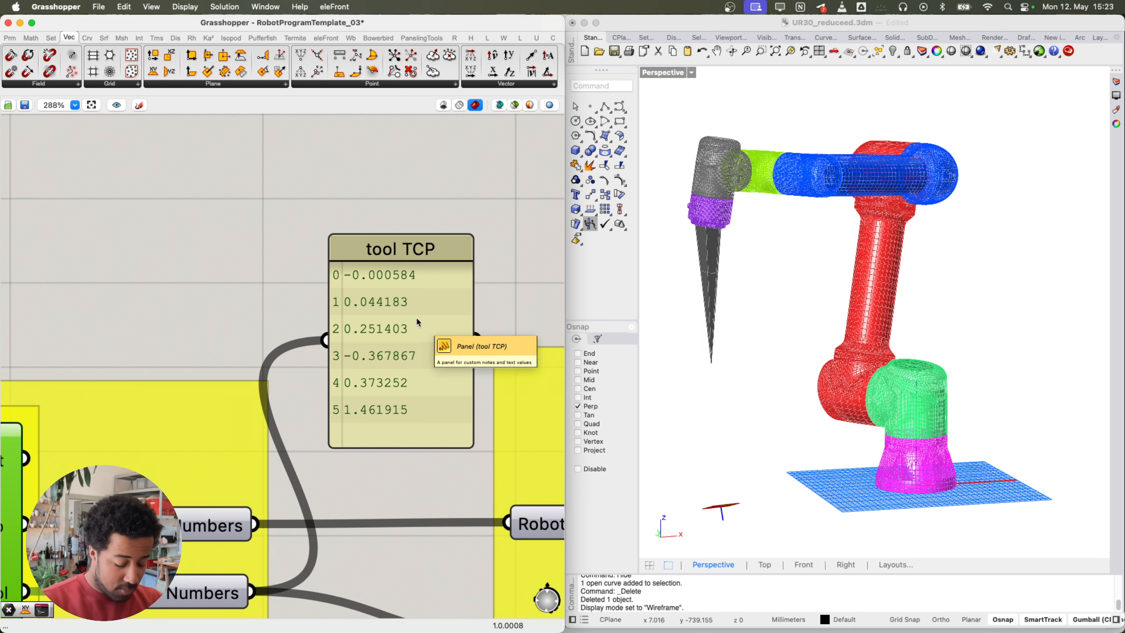
{"action": "mouse_move", "coordinate": [385, 316]}
{"action": "right_mouse_down"}
{"action": "mouse_move", "coordinate": [394, 321]}
{"action": "mouse_move", "coordinate": [363, 321]}
{"action": "right_mouse_up"}
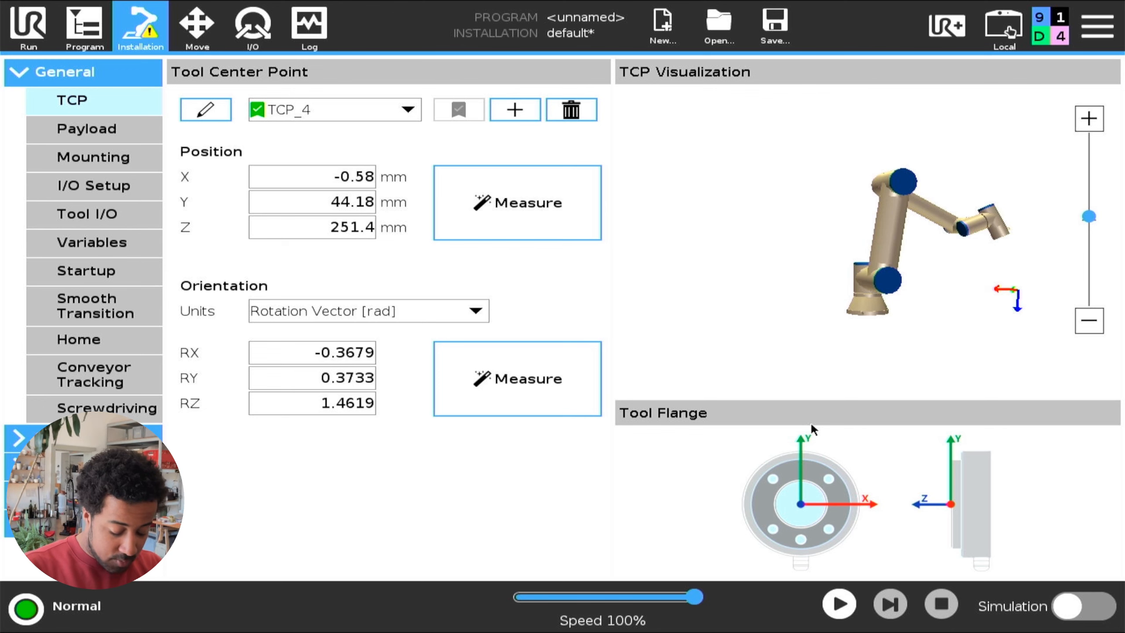
{"action": "left_click", "coordinate": [332, 110]}
{"action": "left_click", "coordinate": [326, 209]}
{"action": "left_click", "coordinate": [401, 109]}
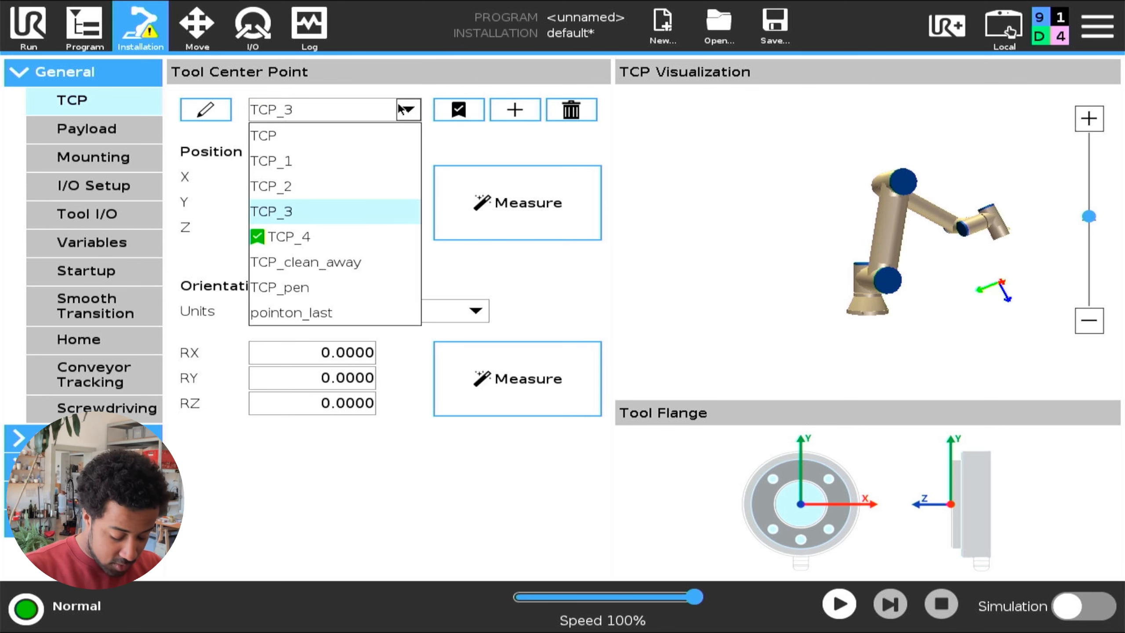
{"action": "left_click", "coordinate": [401, 111]}
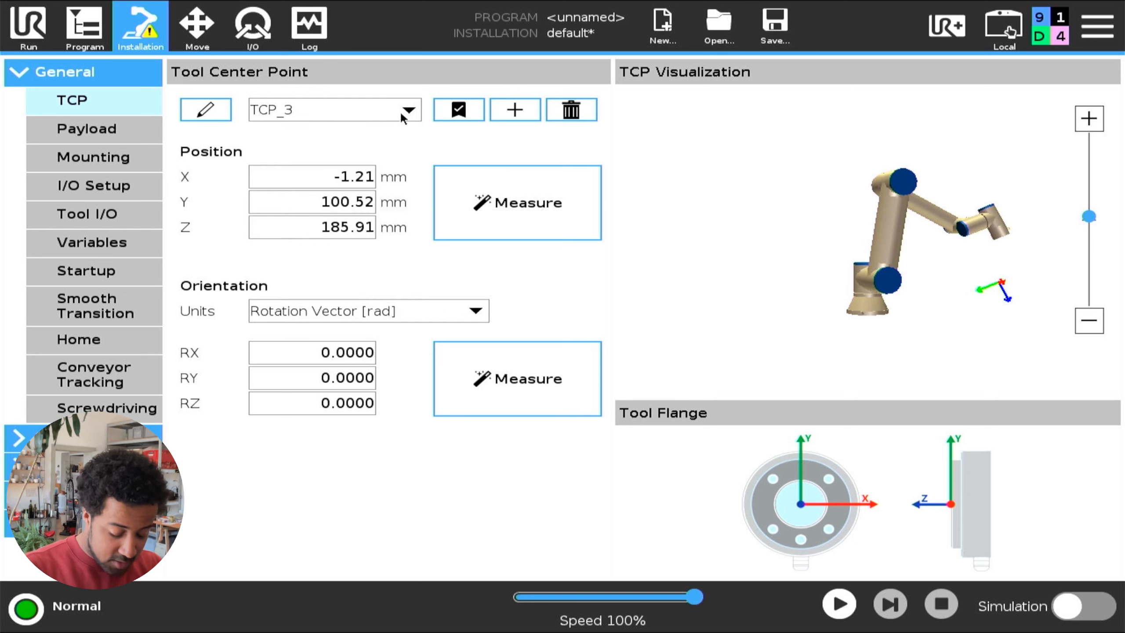
{"action": "left_click", "coordinate": [461, 109]}
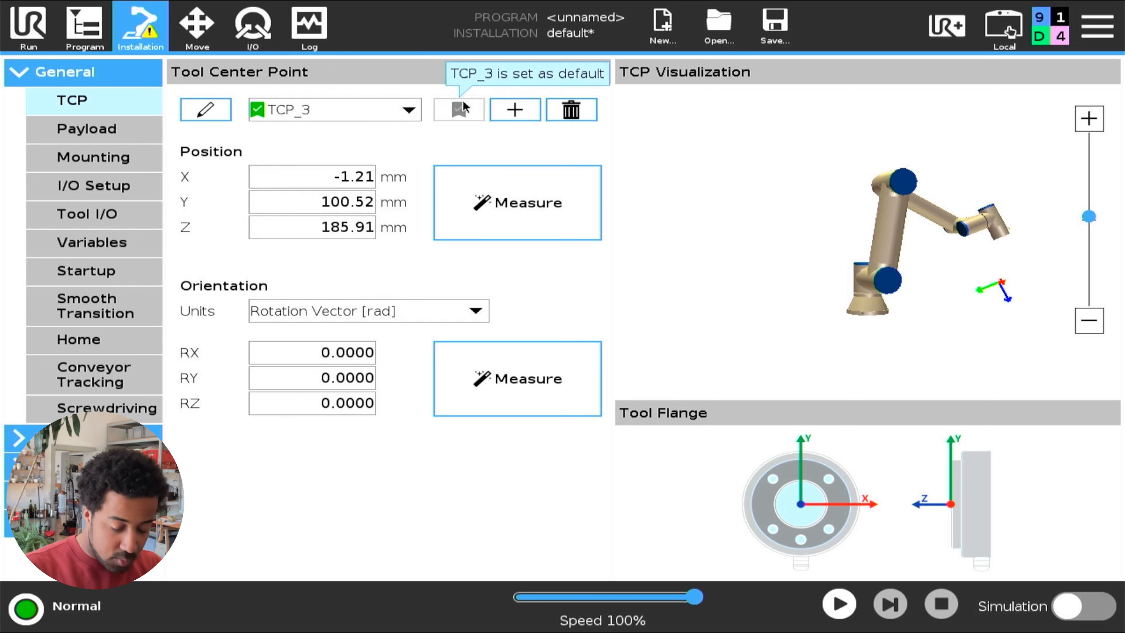
{"action": "left_click", "coordinate": [405, 110]}
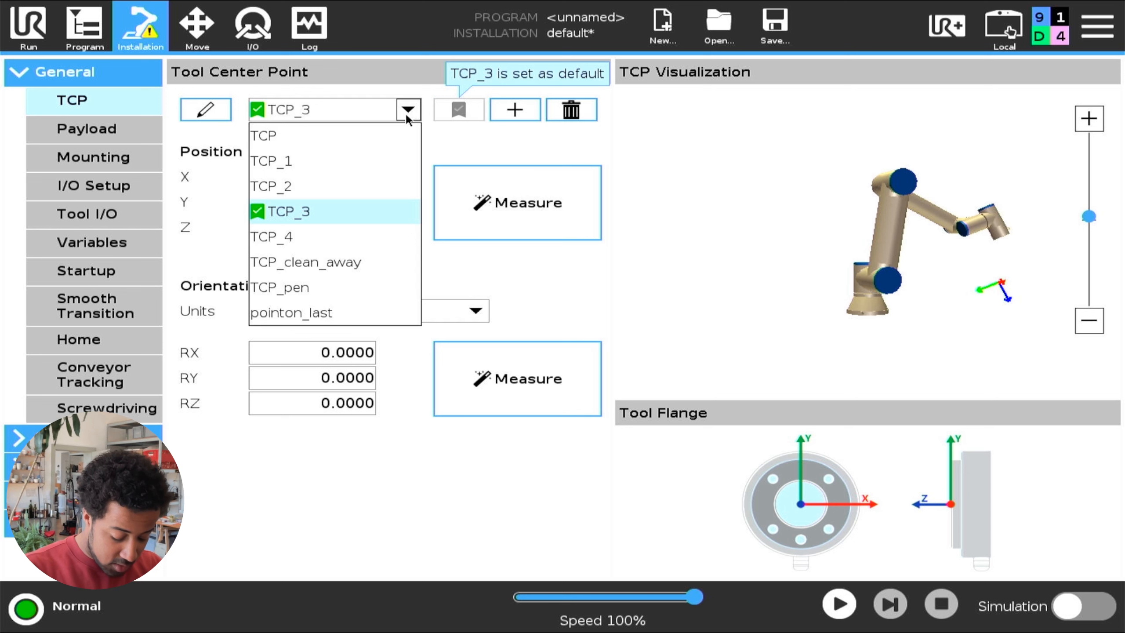
{"action": "left_click", "coordinate": [324, 230]}
{"action": "left_click", "coordinate": [460, 109]}
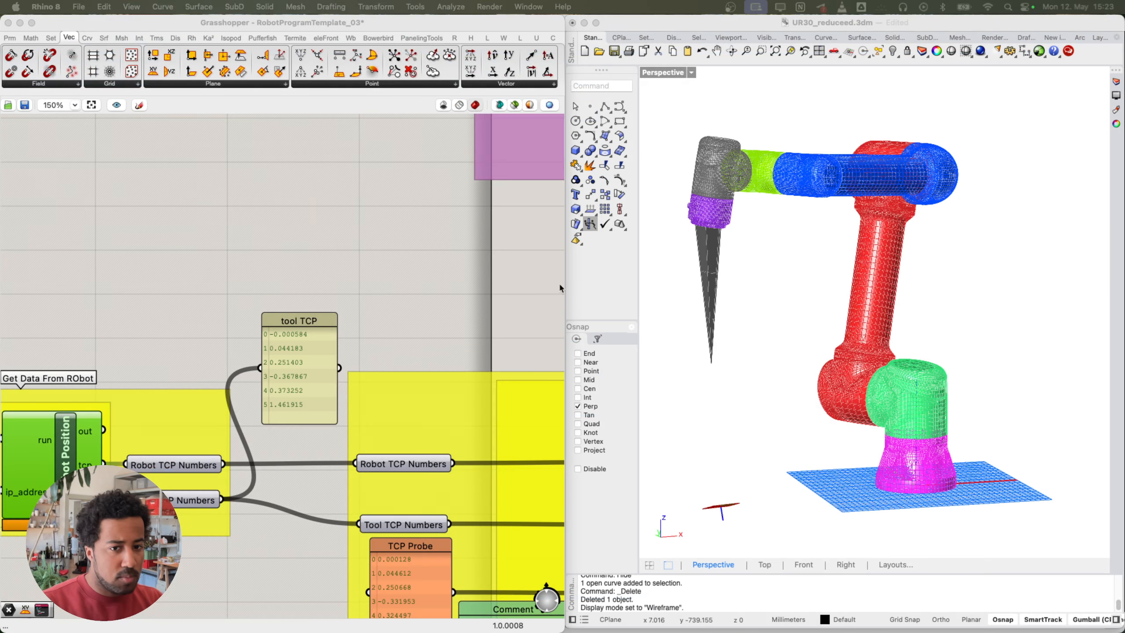
Step: Copy only the data from the tool TCP panel
{"action": "right_click_drag", "start_coordinate": [270, 376], "coordinate": [452, 328]}
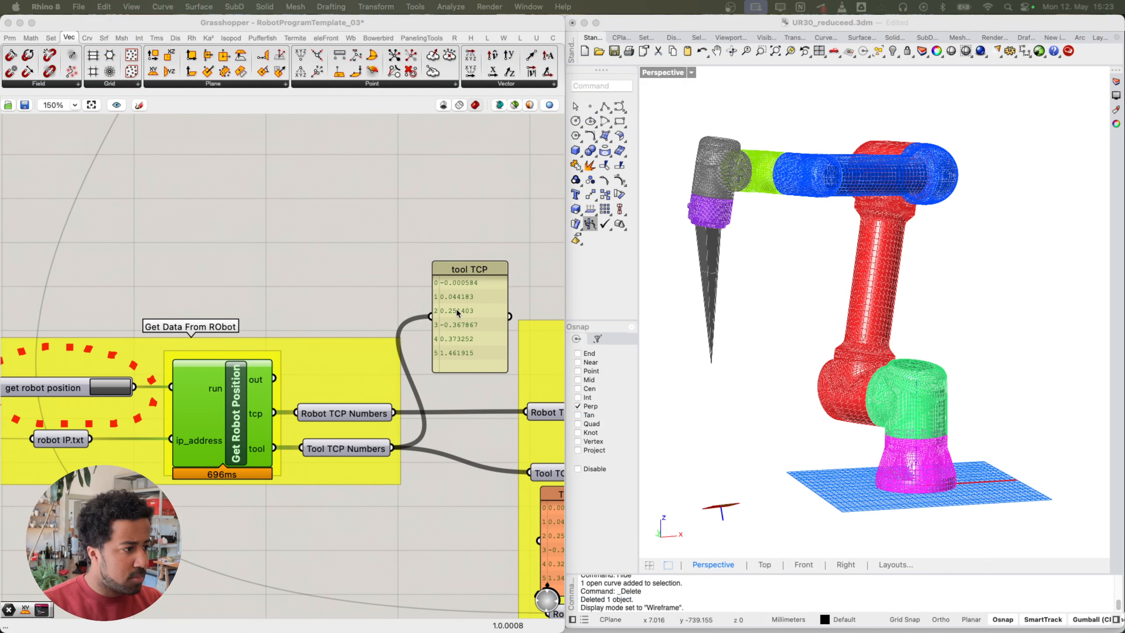
{"action": "right_click", "coordinate": [458, 313]}
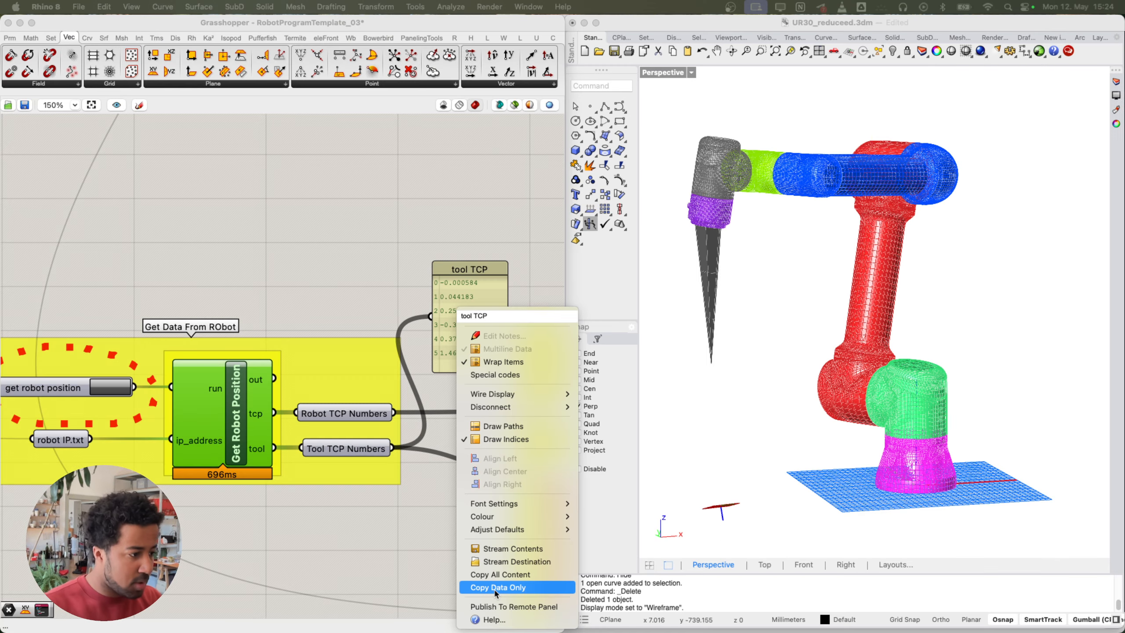
{"action": "left_click", "coordinate": [497, 592]}
Step: Replace the Tool Definition panel's old values with the pasted TCP values
{"action": "left_click", "coordinate": [455, 317]}
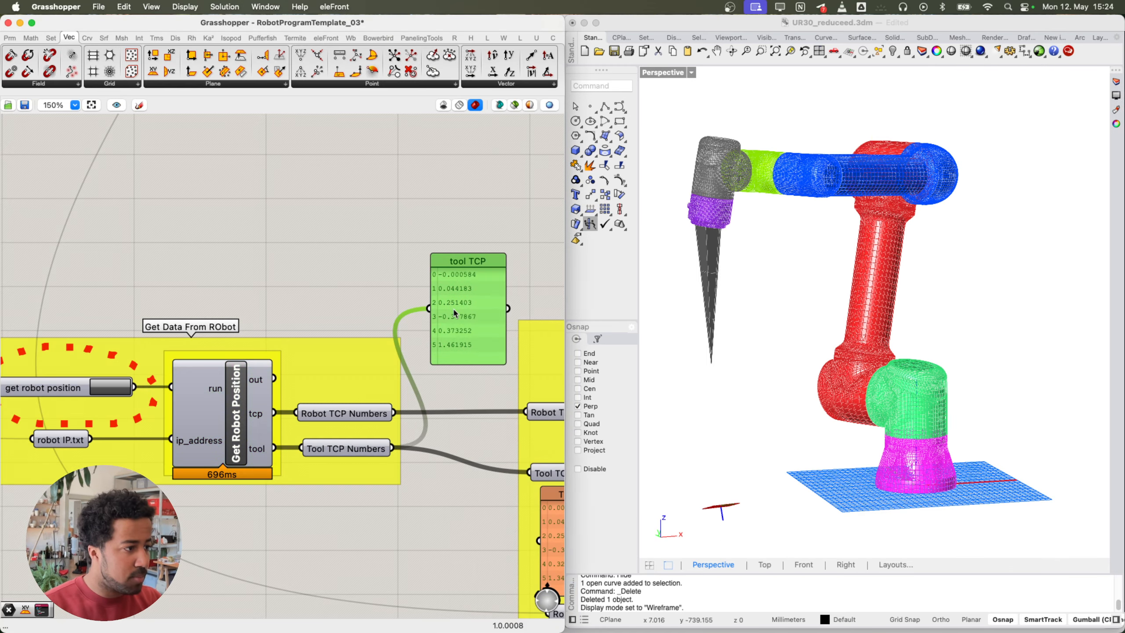
{"action": "scroll", "coordinate": [444, 278], "scroll_direction": "down", "scroll_amount": 15}
{"action": "scroll", "coordinate": [328, 324], "scroll_direction": "up", "scroll_amount": 5}
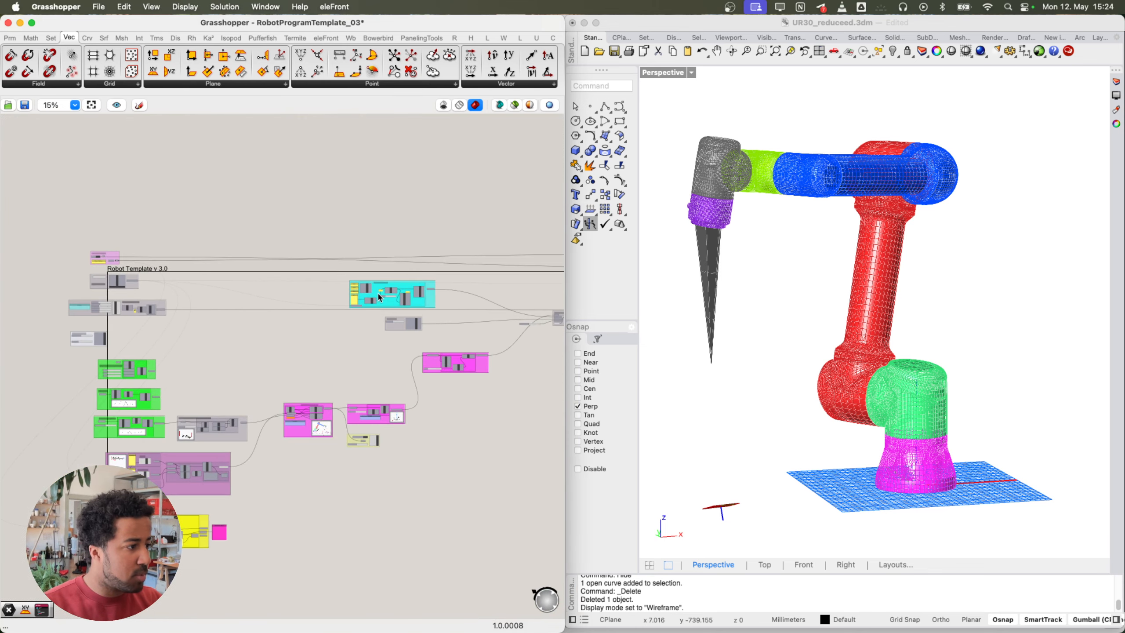
{"action": "scroll", "coordinate": [380, 297], "scroll_direction": "up", "scroll_amount": 10}
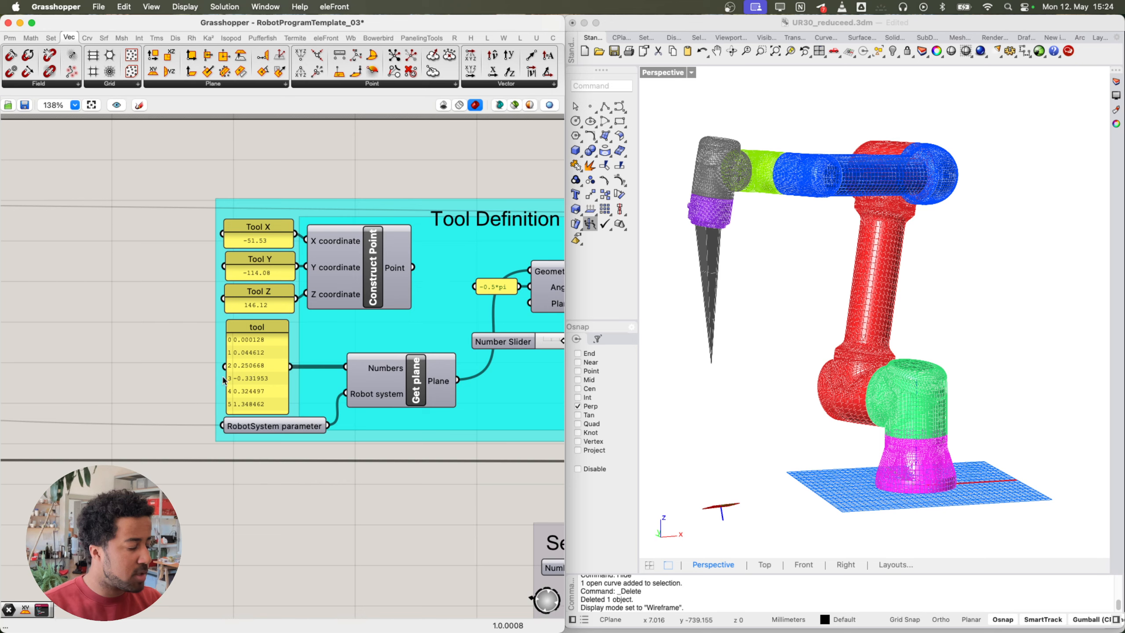
{"action": "scroll", "coordinate": [224, 381], "scroll_direction": "up", "scroll_amount": 5}
{"action": "double_click", "coordinate": [280, 361]}
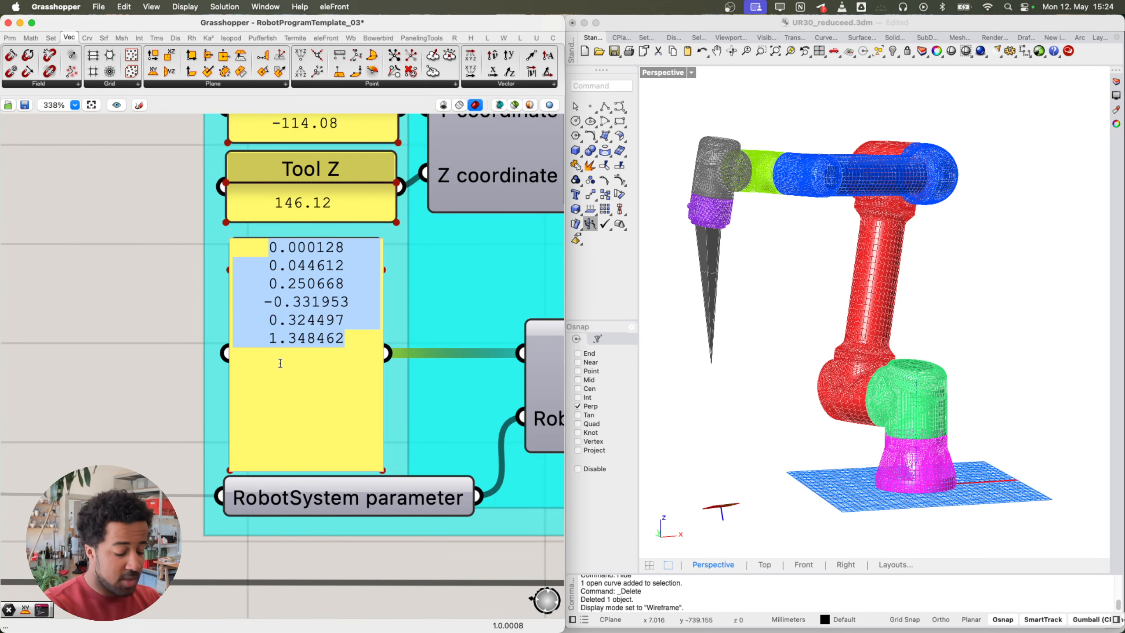
{"action": "key", "text": "BackSpace"}
{"action": "key", "text": "super+v"}
{"action": "left_click", "coordinate": [226, 345]}
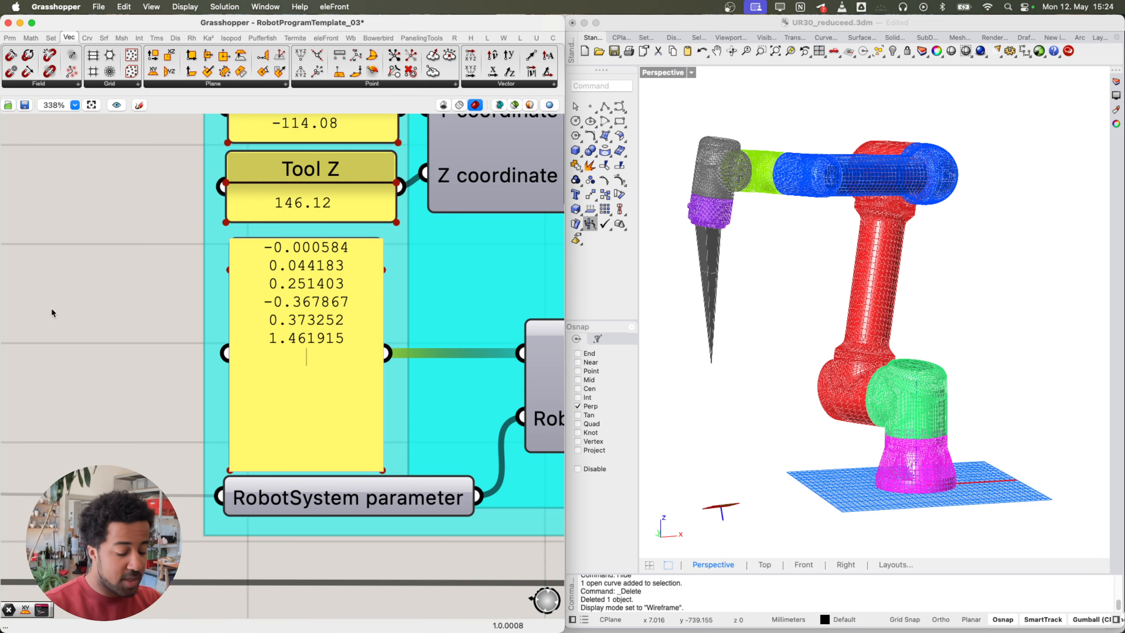
Step: Remove the trailing empty line and commit the tool panel's six TCP values
{"action": "key", "text": "BackSpace"}
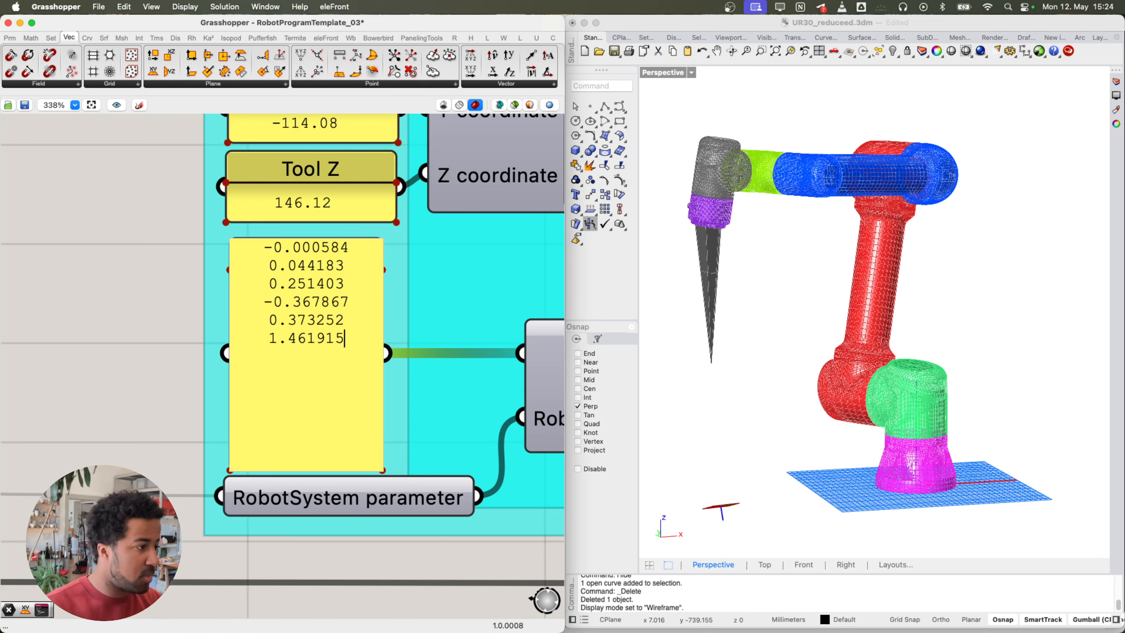
{"action": "left_click", "coordinate": [117, 399]}
{"action": "right_click_drag", "start_coordinate": [150, 337], "coordinate": [89, 380]}
{"action": "scroll", "coordinate": [89, 380], "scroll_direction": "down", "scroll_amount": 6}
{"action": "right_click_drag", "start_coordinate": [404, 391], "coordinate": [267, 383]}
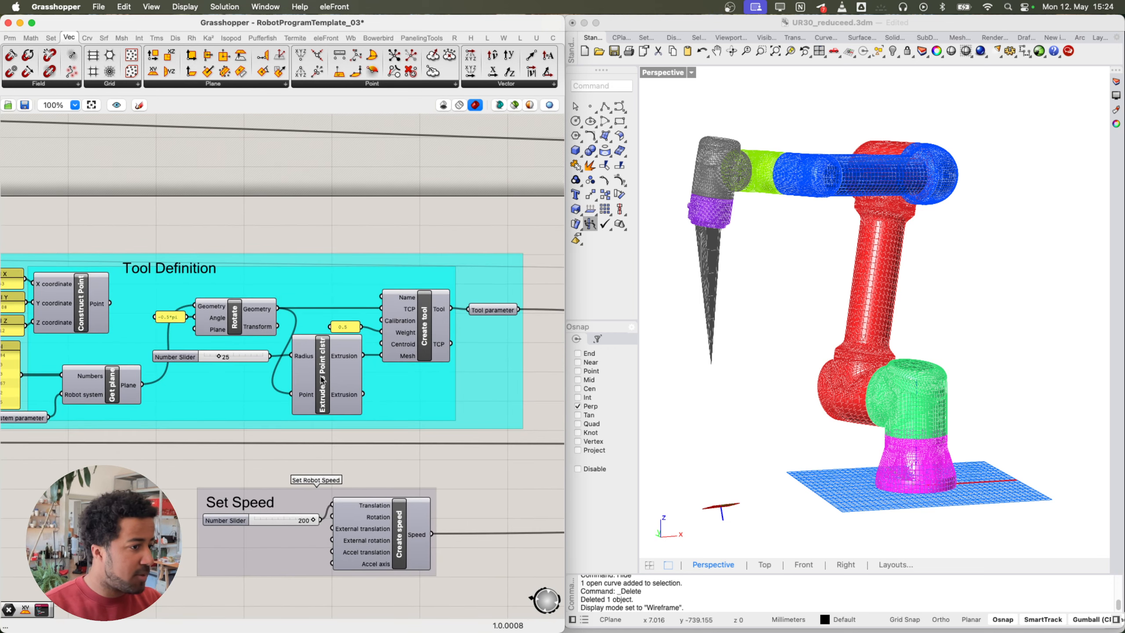
Step: Orbit the Rhino viewport to inspect the cone-shaped tool on the UR30 arm
{"action": "right_click_drag", "start_coordinate": [678, 352], "coordinate": [870, 228]}
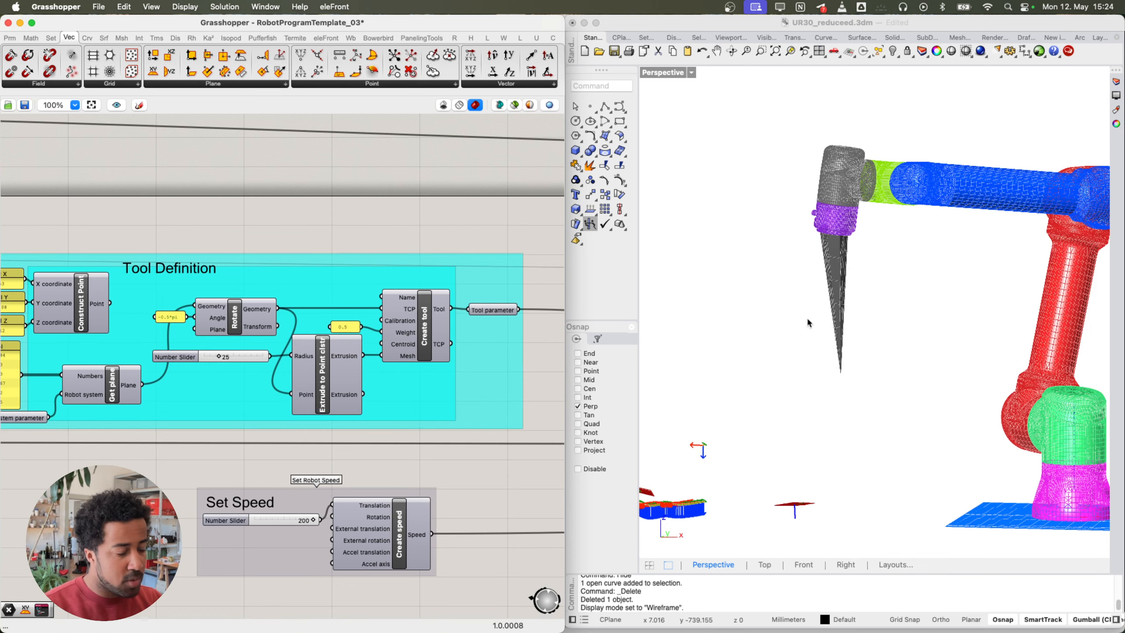
{"action": "right_click_drag", "start_coordinate": [808, 322], "coordinate": [793, 334]}
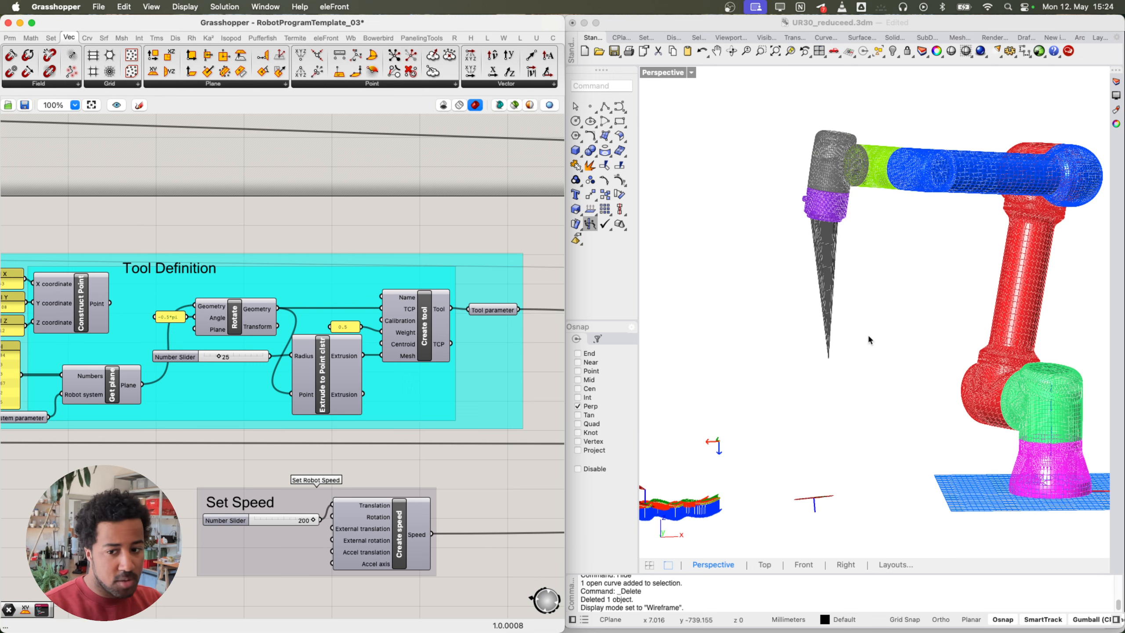
{"action": "right_click_drag", "start_coordinate": [831, 223], "coordinate": [853, 284]}
{"action": "right_click_drag", "start_coordinate": [800, 360], "coordinate": [854, 319]}
{"action": "scroll", "coordinate": [396, 429], "scroll_direction": "left", "scroll_amount": 5}
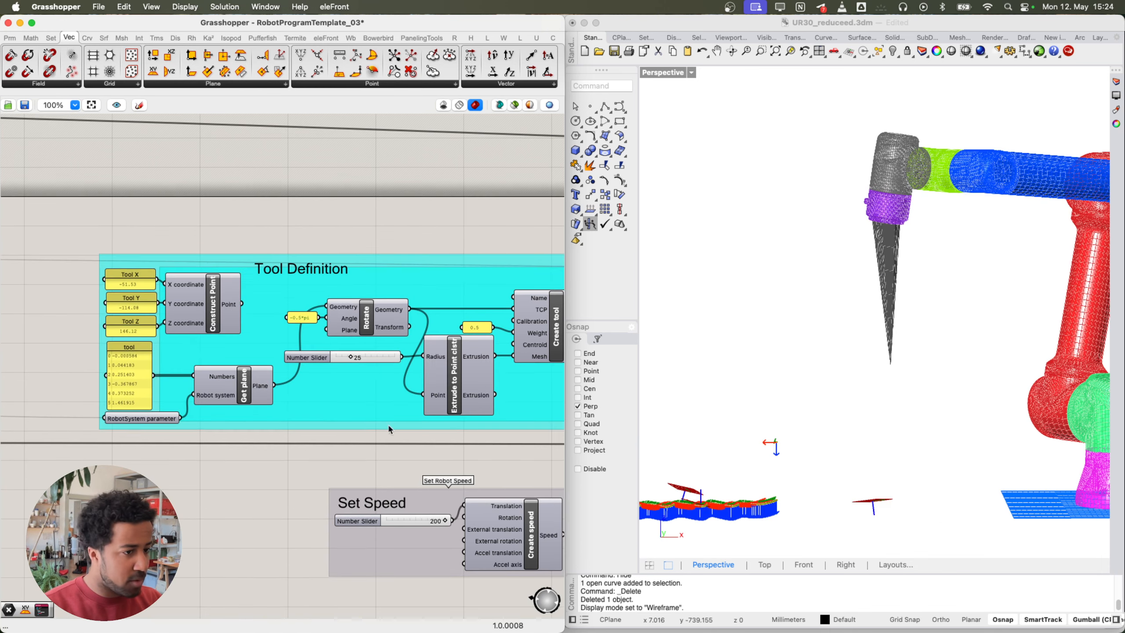
{"action": "right_click_drag", "start_coordinate": [776, 394], "coordinate": [813, 261]}
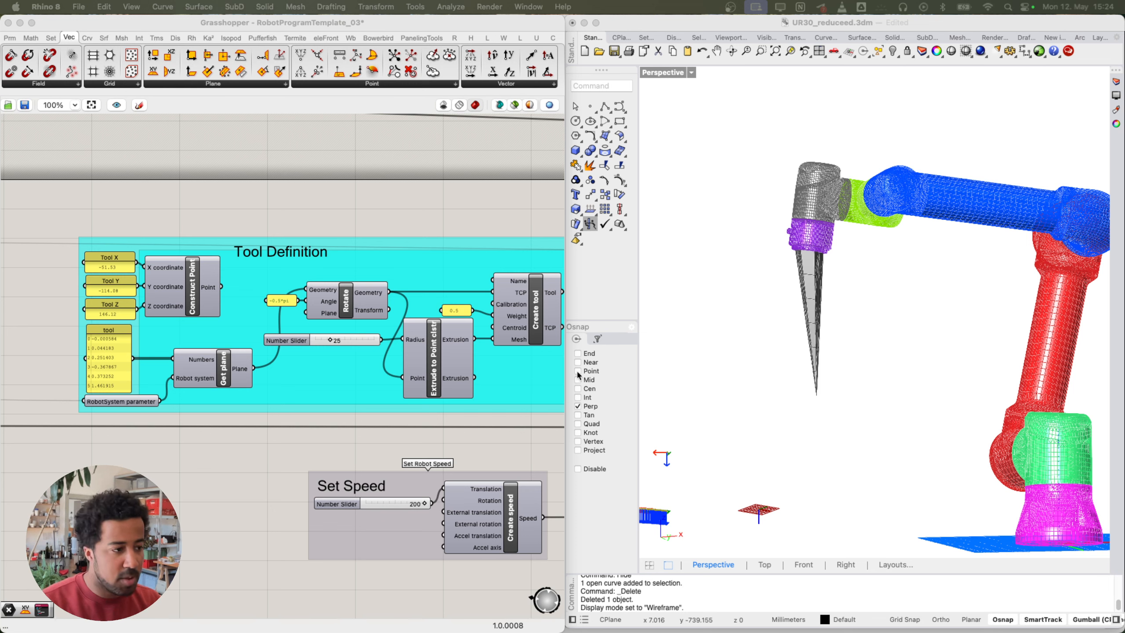
{"action": "right_click_drag", "start_coordinate": [412, 425], "coordinate": [332, 428]}
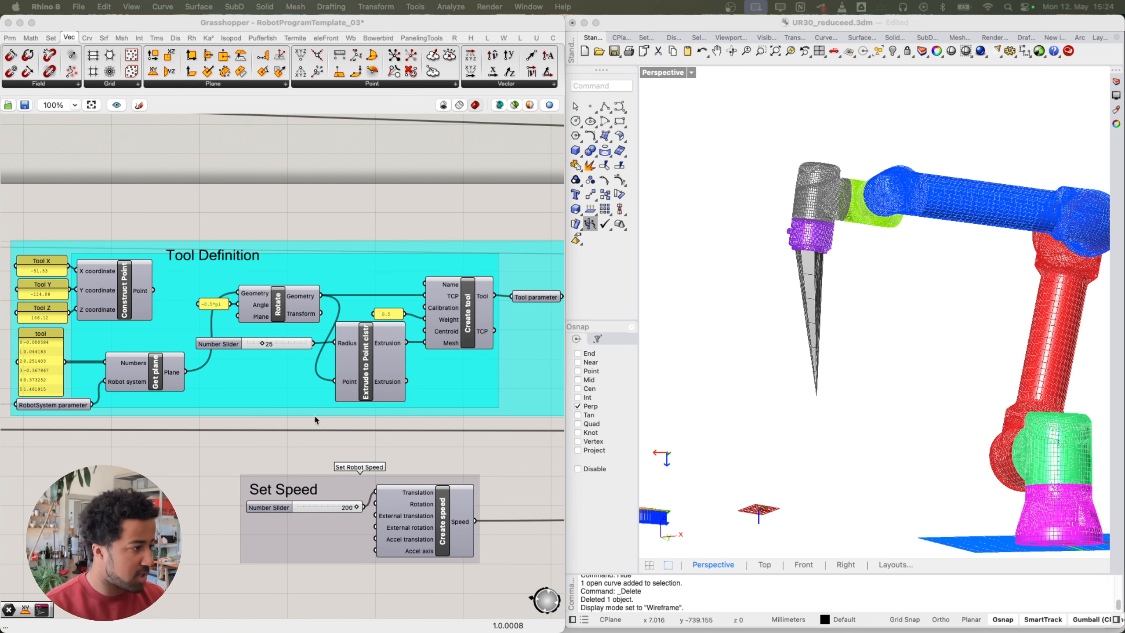
{"action": "scroll", "coordinate": [412, 359], "scroll_direction": "up", "scroll_amount": 3}
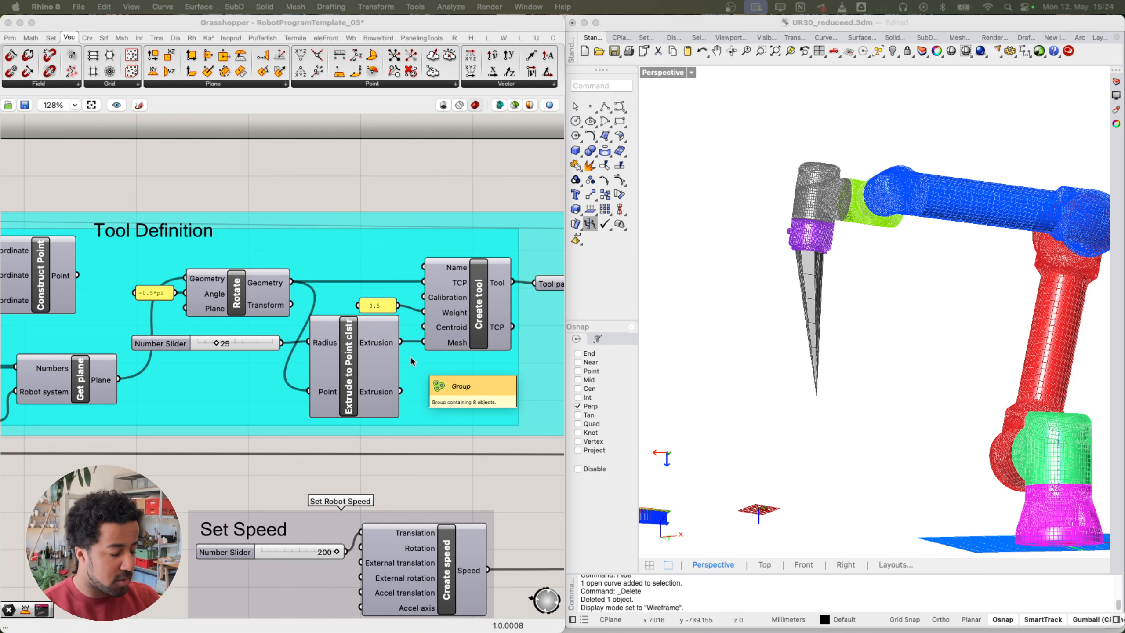
{"action": "scroll", "coordinate": [459, 343], "scroll_direction": "up", "scroll_amount": 2}
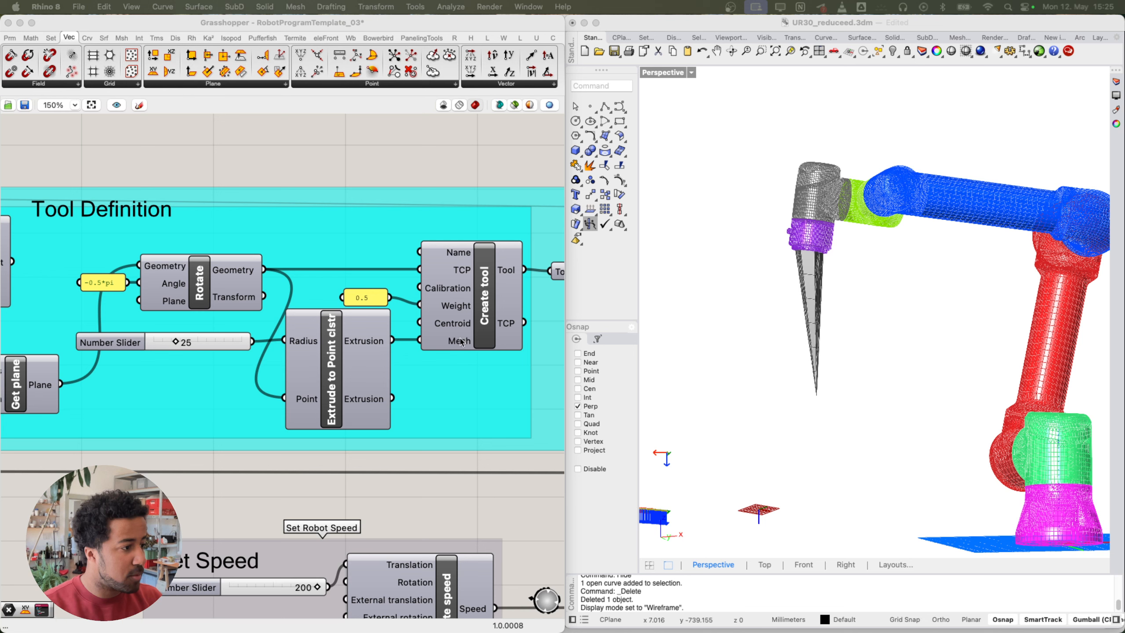
{"action": "left_click", "coordinate": [460, 342]}
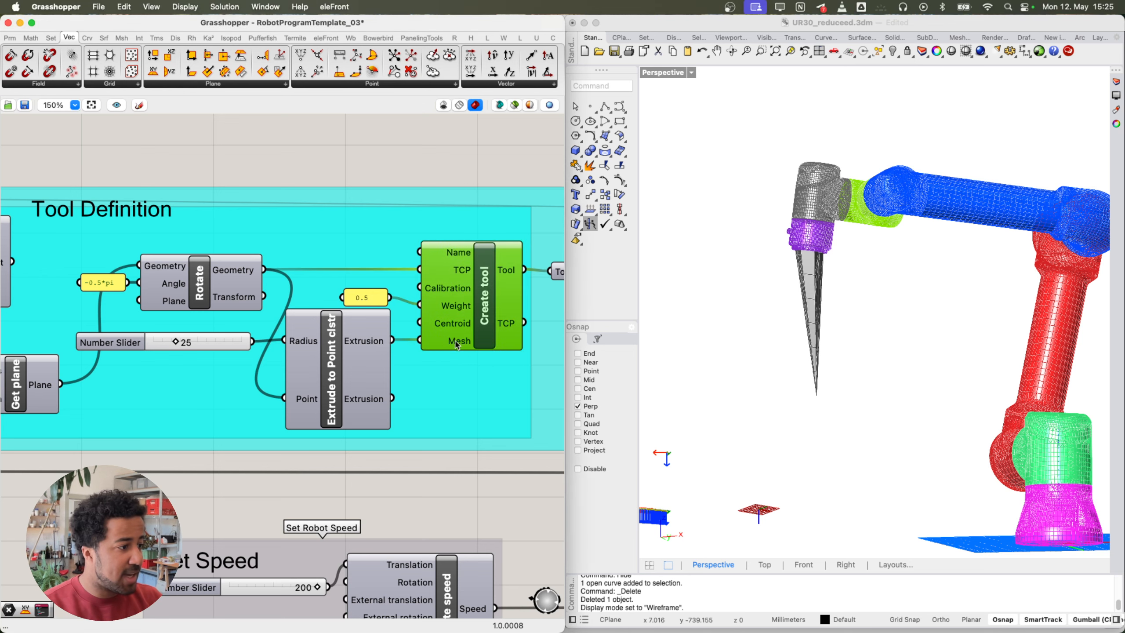
{"action": "right_click_drag", "start_coordinate": [317, 339], "coordinate": [376, 332]}
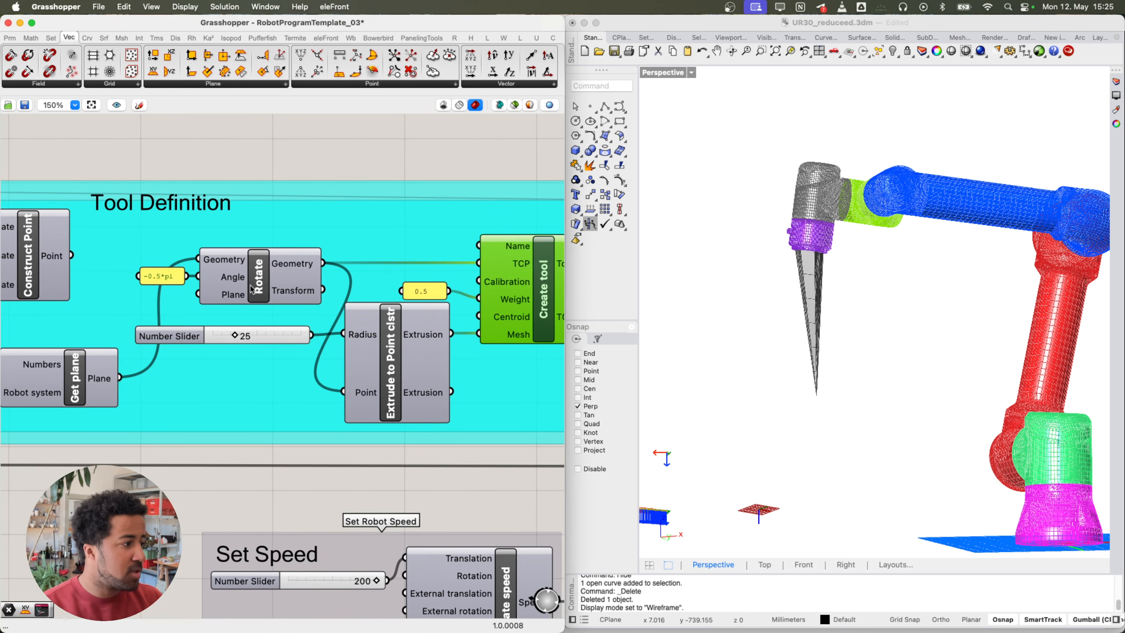
{"action": "left_click", "coordinate": [160, 279]}
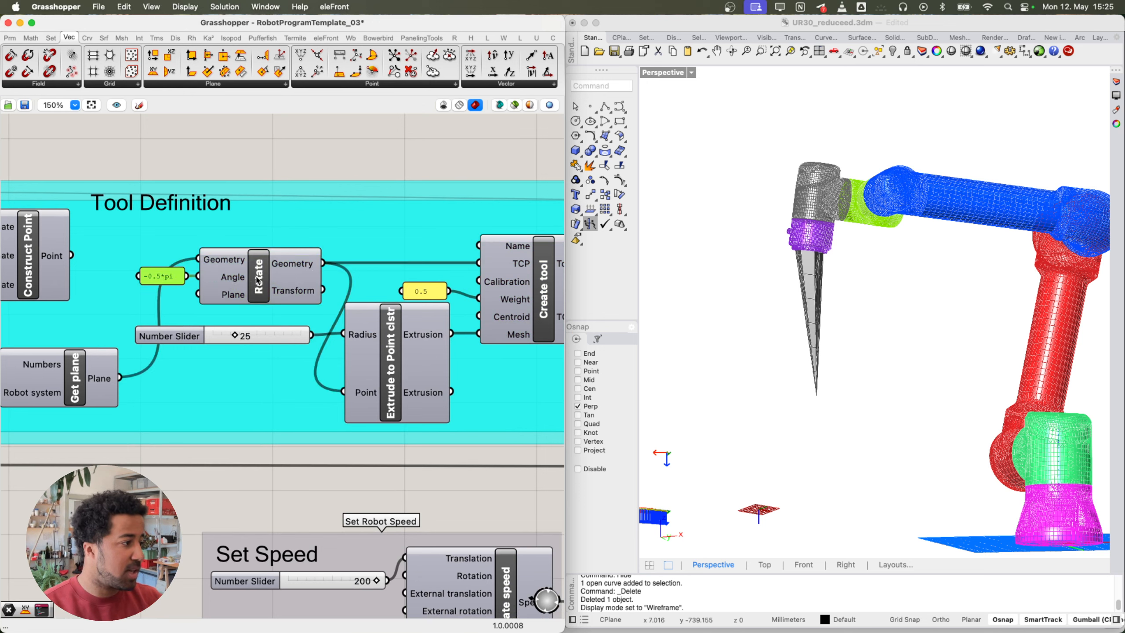
{"action": "left_click", "coordinate": [289, 280]}
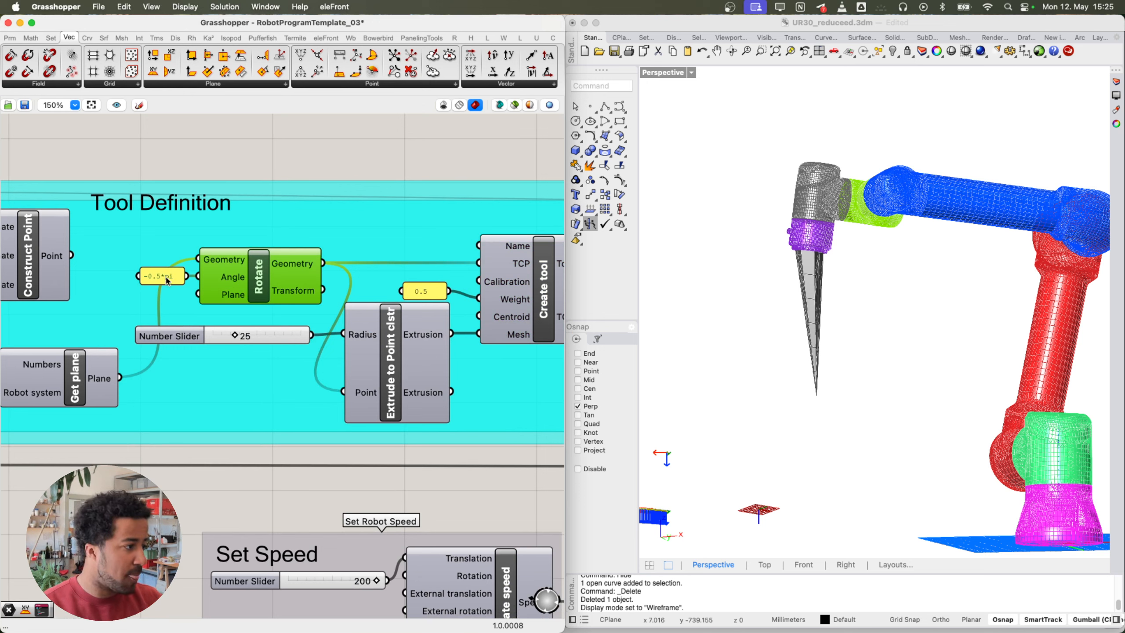
{"action": "scroll", "coordinate": [322, 294], "scroll_direction": "right", "scroll_amount": 5}
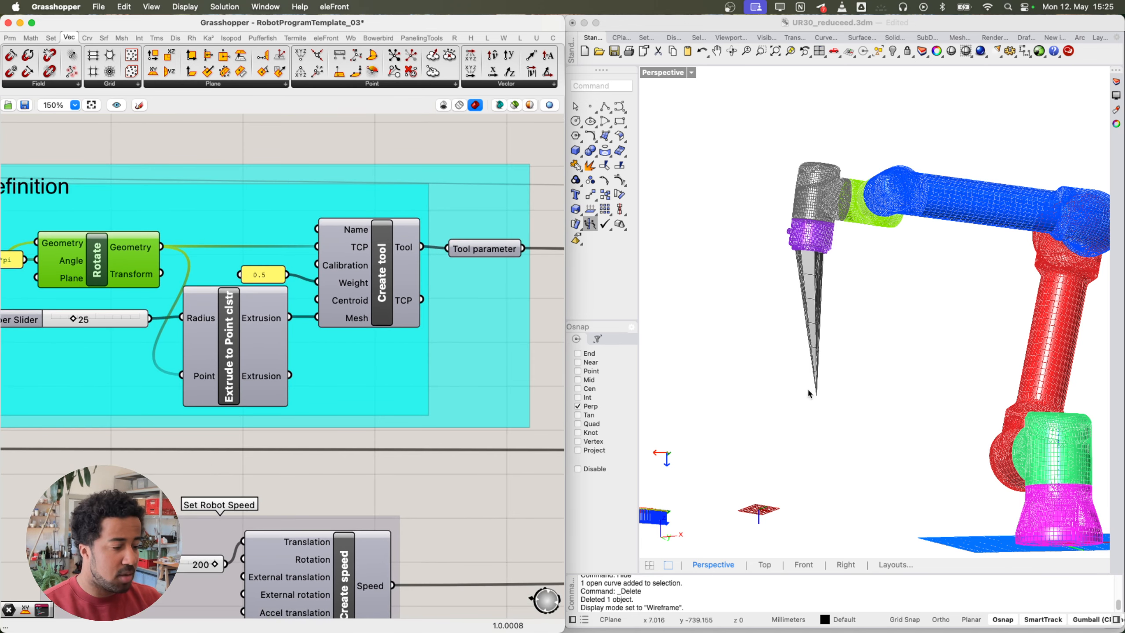
{"action": "right_click_drag", "start_coordinate": [416, 319], "coordinate": [479, 343]}
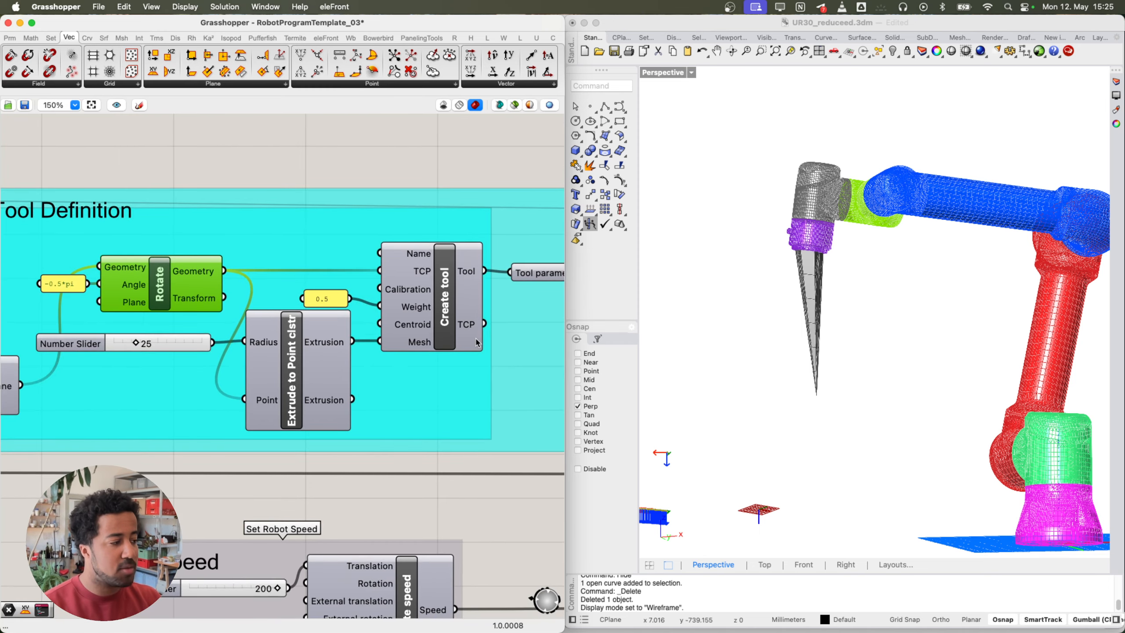
{"action": "right_click_drag", "start_coordinate": [160, 284], "coordinate": [231, 277]}
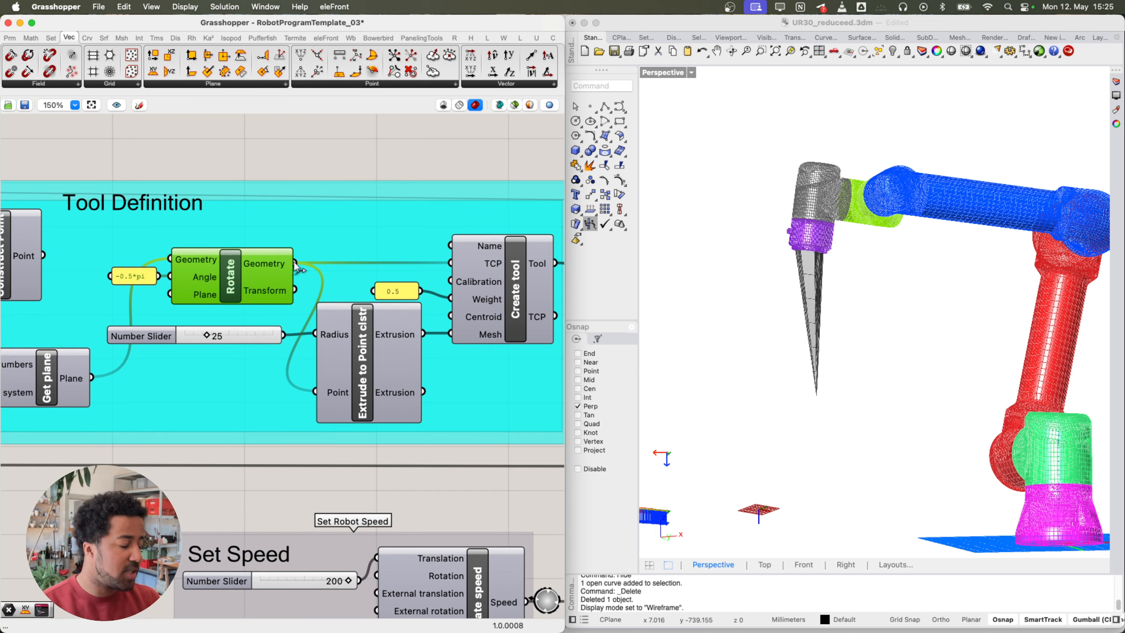
{"action": "mouse_move", "coordinate": [281, 295]}
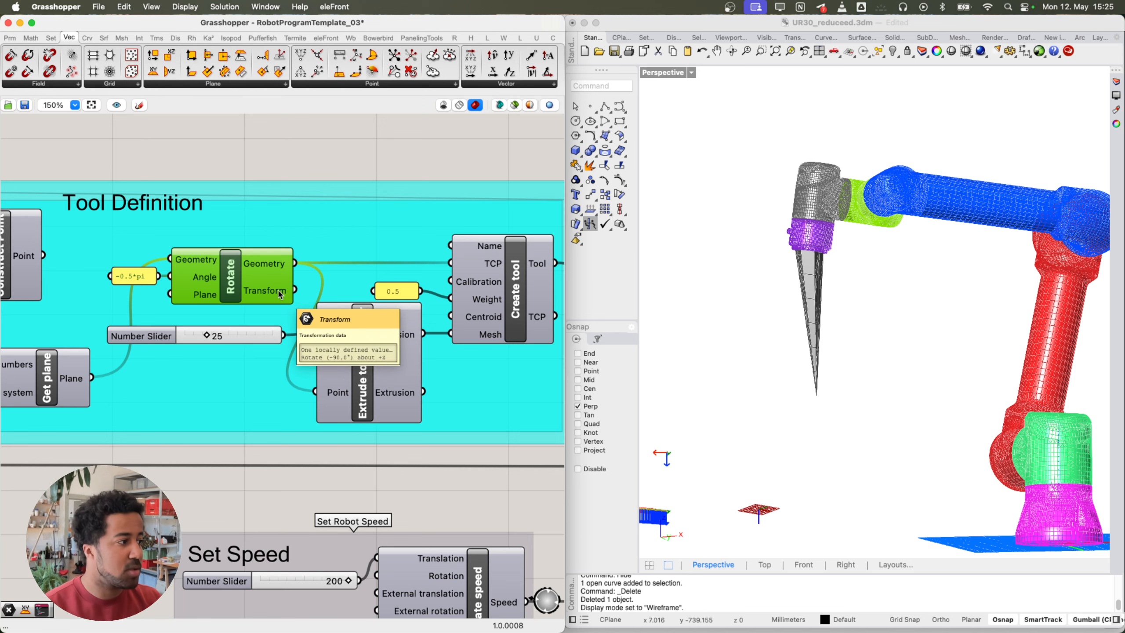
{"action": "scroll", "coordinate": [280, 295], "scroll_direction": "down", "scroll_amount": 10}
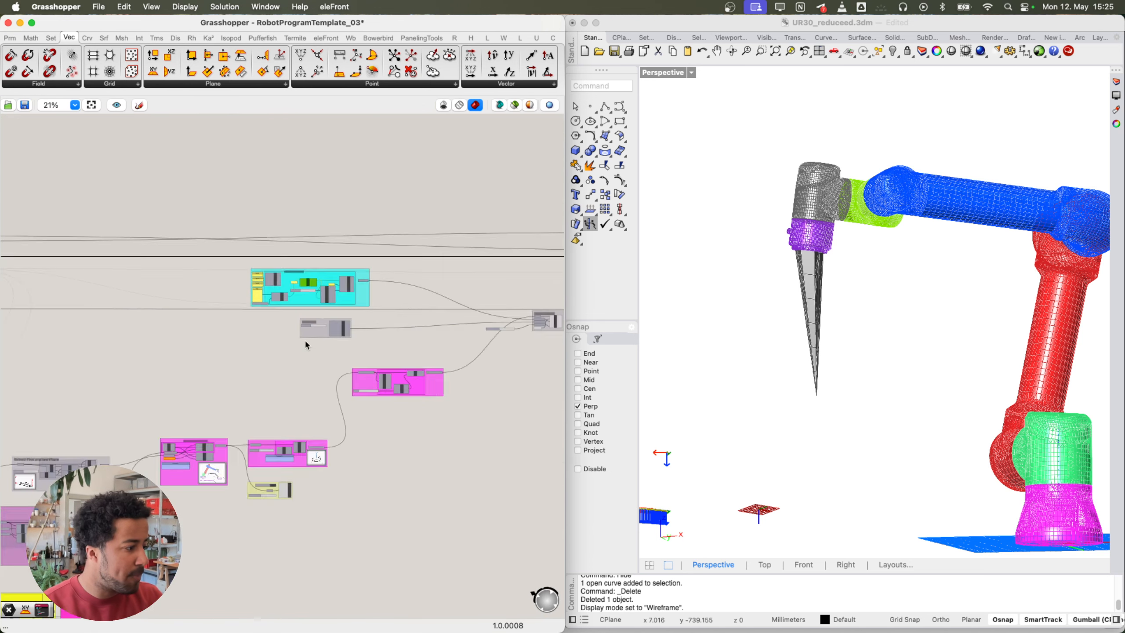
{"action": "right_click_drag", "start_coordinate": [179, 358], "coordinate": [235, 378]}
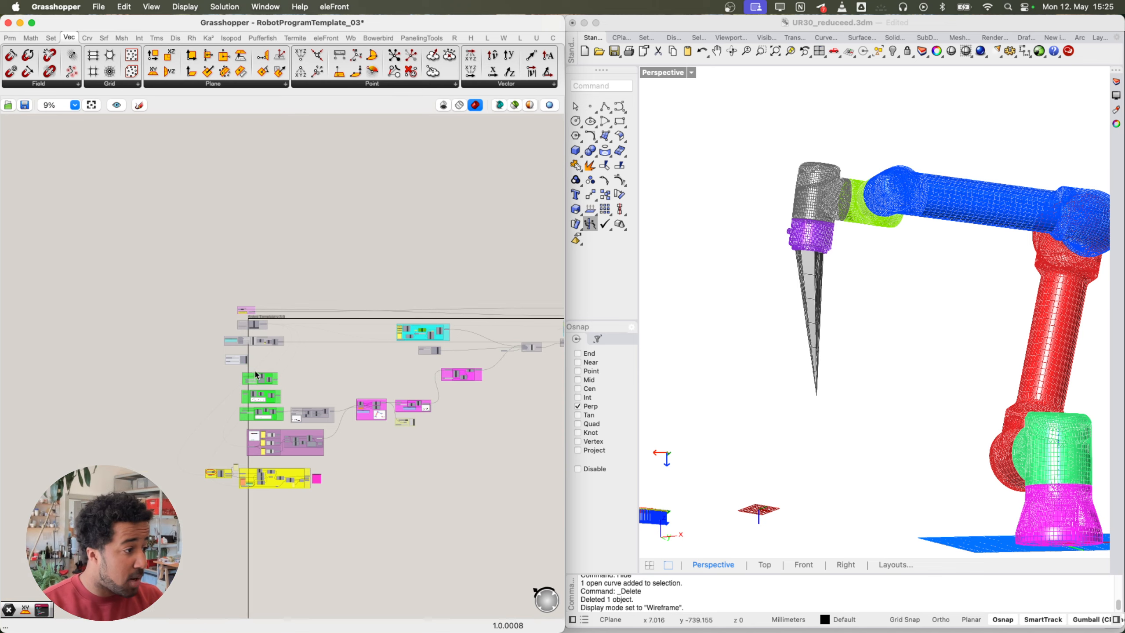
{"action": "scroll", "coordinate": [253, 346], "scroll_direction": "up", "scroll_amount": 10}
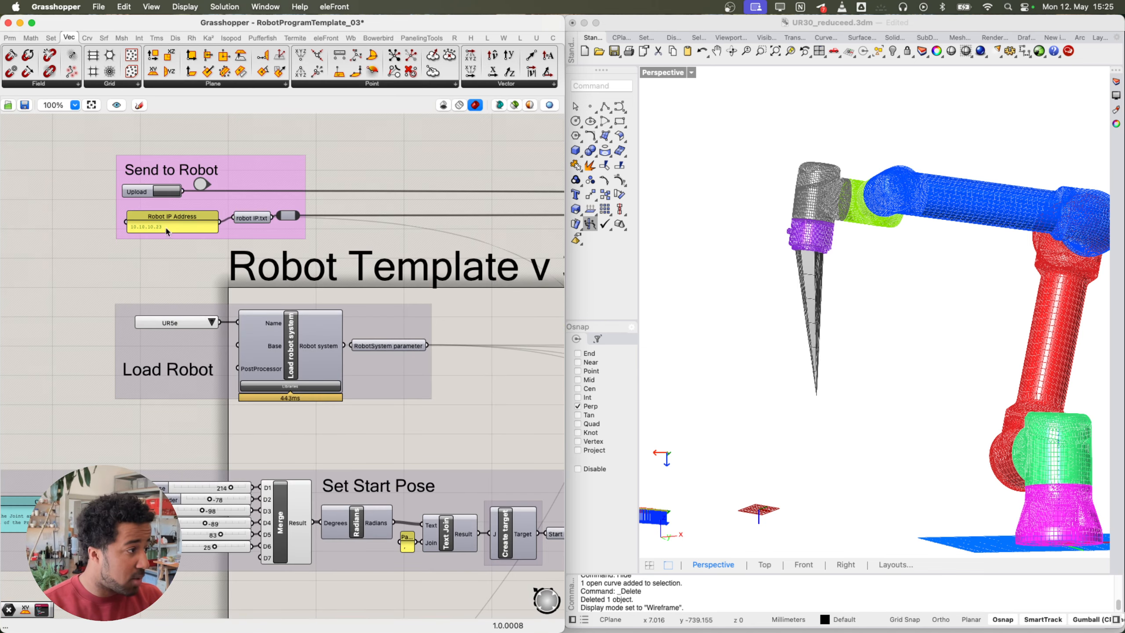
{"action": "right_click_drag", "start_coordinate": [187, 398], "coordinate": [225, 359]}
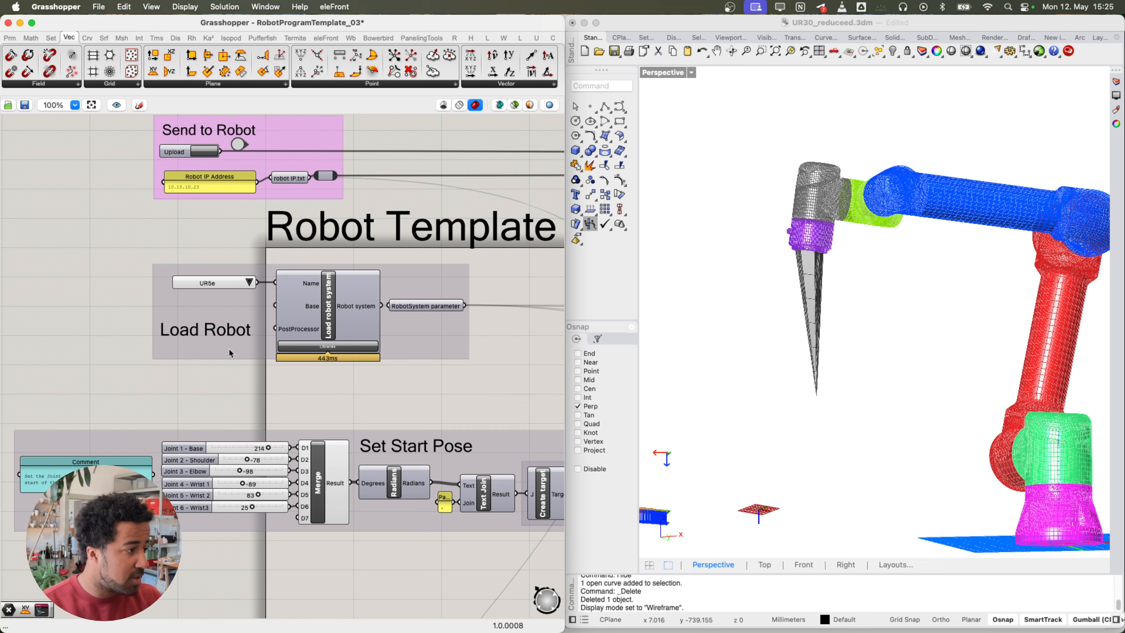
{"action": "right_click_drag", "start_coordinate": [260, 422], "coordinate": [243, 364]}
{"action": "right_click_drag", "start_coordinate": [286, 507], "coordinate": [293, 436]}
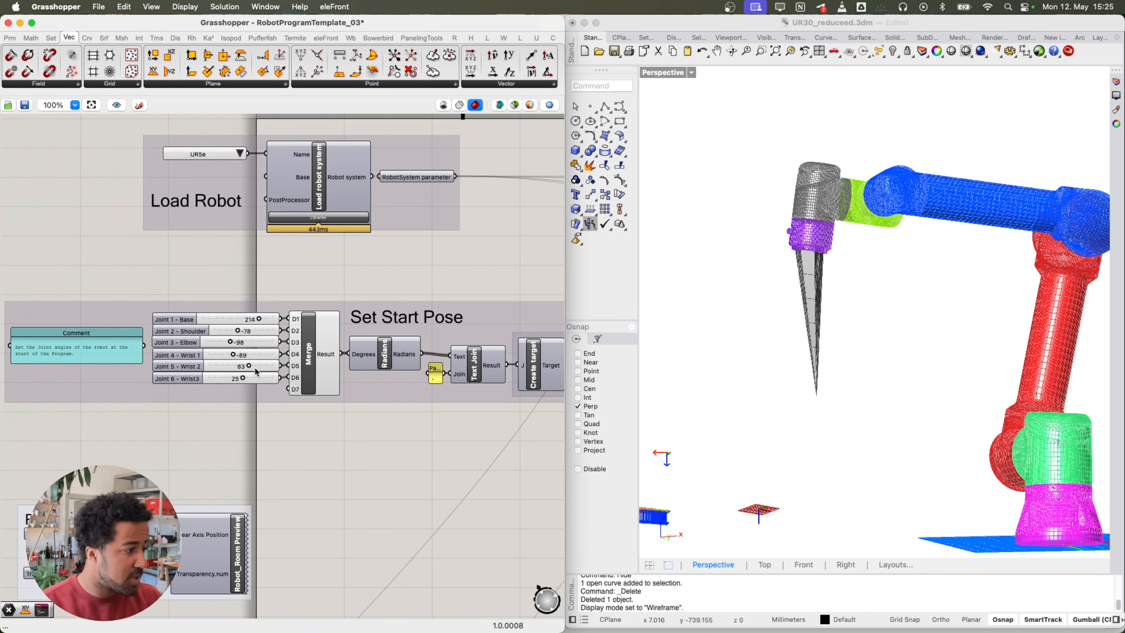
{"action": "scroll", "coordinate": [256, 372], "scroll_direction": "down", "scroll_amount": 6}
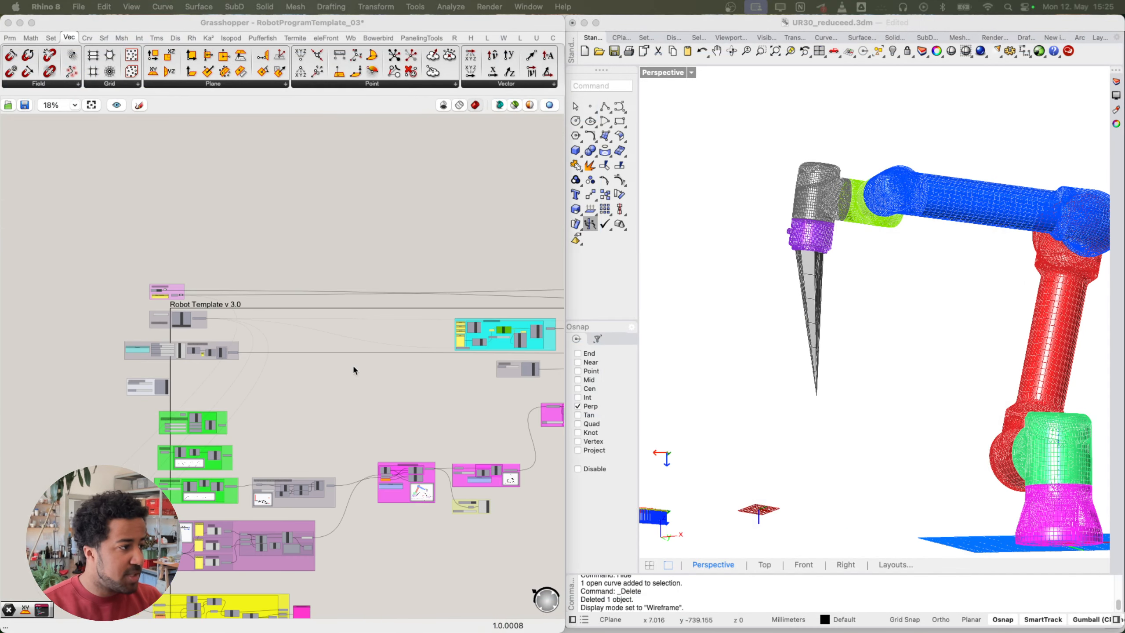
{"action": "right_click_drag", "start_coordinate": [248, 428], "coordinate": [351, 329]}
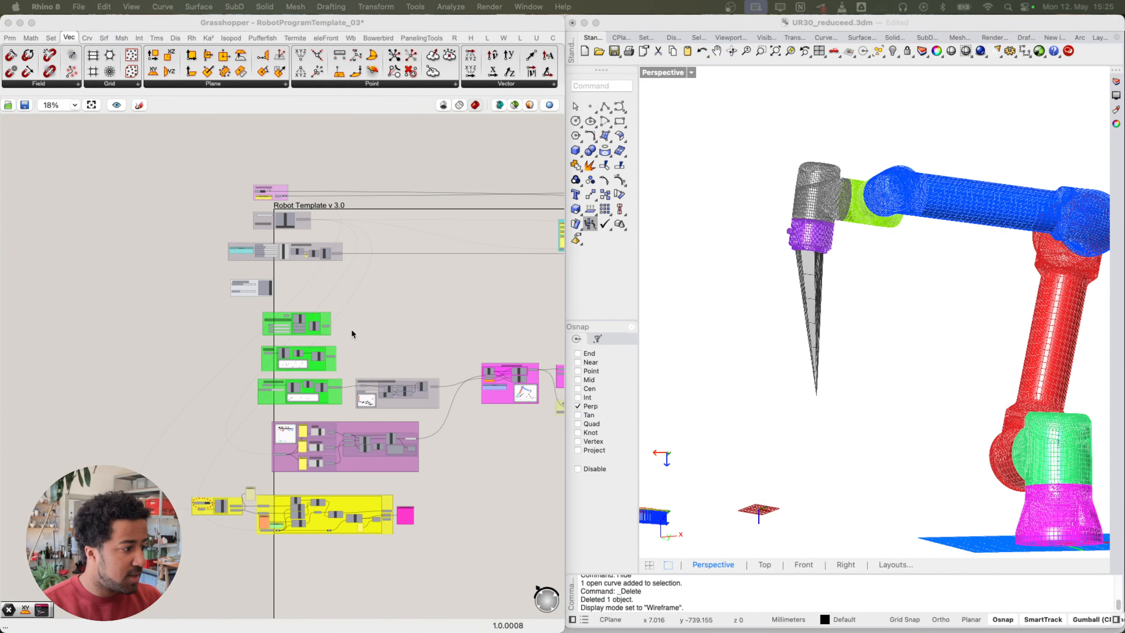
{"action": "scroll", "coordinate": [206, 532], "scroll_direction": "up", "scroll_amount": 10}
{"action": "right_click_drag", "start_coordinate": [228, 500], "coordinate": [232, 468]}
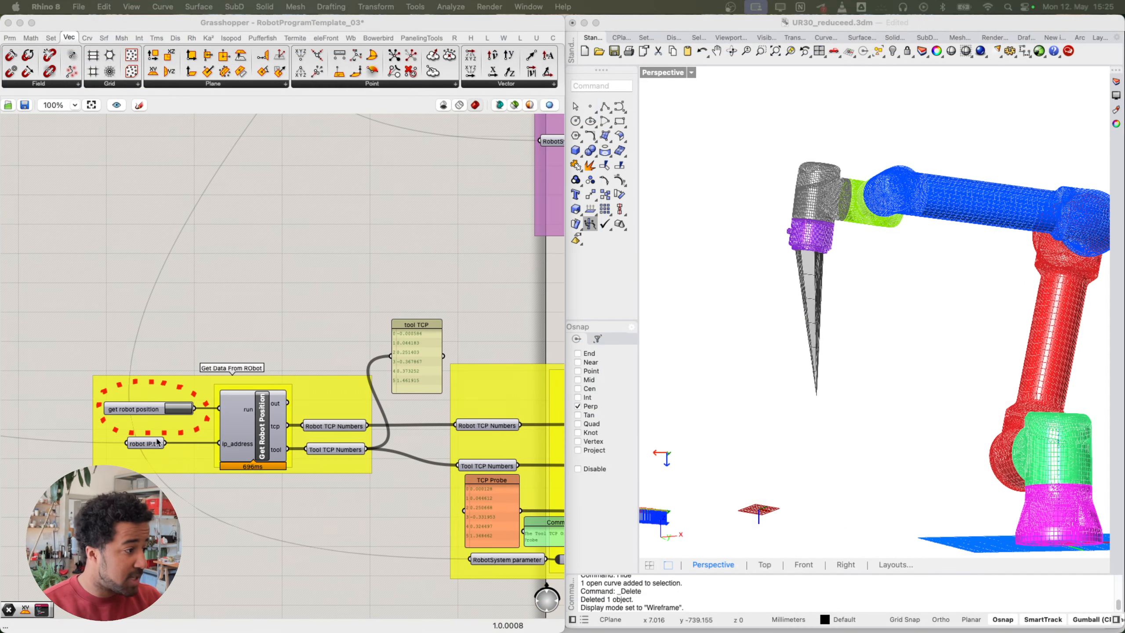
{"action": "scroll", "coordinate": [303, 441], "scroll_direction": "down", "scroll_amount": 10}
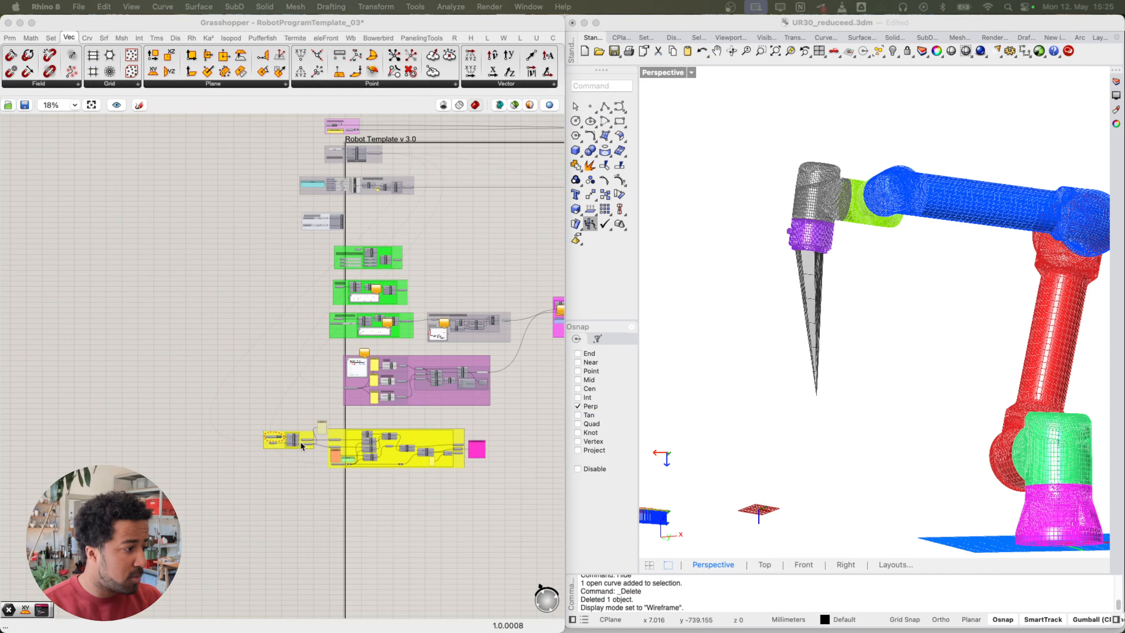
{"action": "right_click_drag", "start_coordinate": [552, 284], "coordinate": [262, 369]}
{"action": "scroll", "coordinate": [322, 346], "scroll_direction": "up", "scroll_amount": 10}
{"action": "scroll", "coordinate": [169, 428], "scroll_direction": "up", "scroll_amount": 1}
{"action": "scroll", "coordinate": [262, 372], "scroll_direction": "down", "scroll_amount": 8}
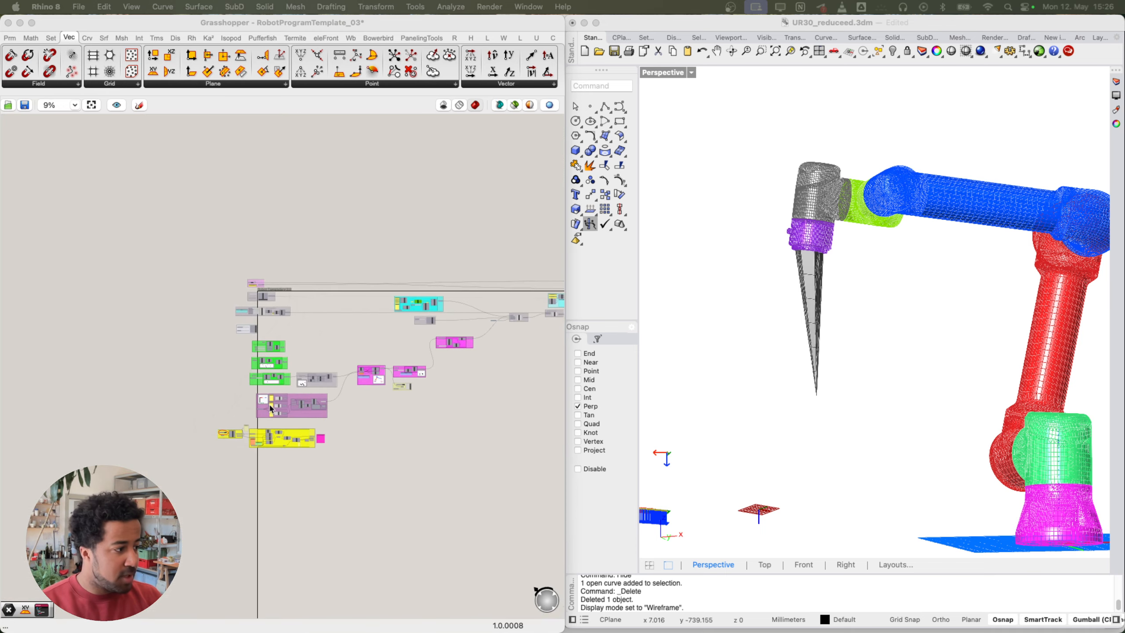
{"action": "scroll", "coordinate": [219, 450], "scroll_direction": "up", "scroll_amount": 1}
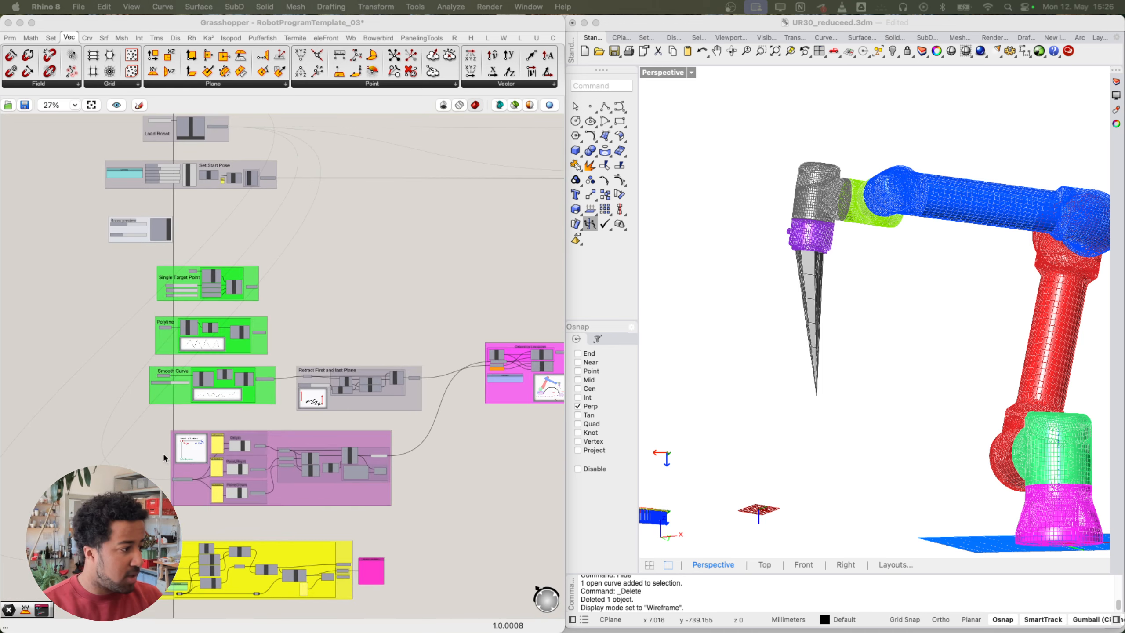
{"action": "scroll", "coordinate": [210, 471], "scroll_direction": "up", "scroll_amount": 2}
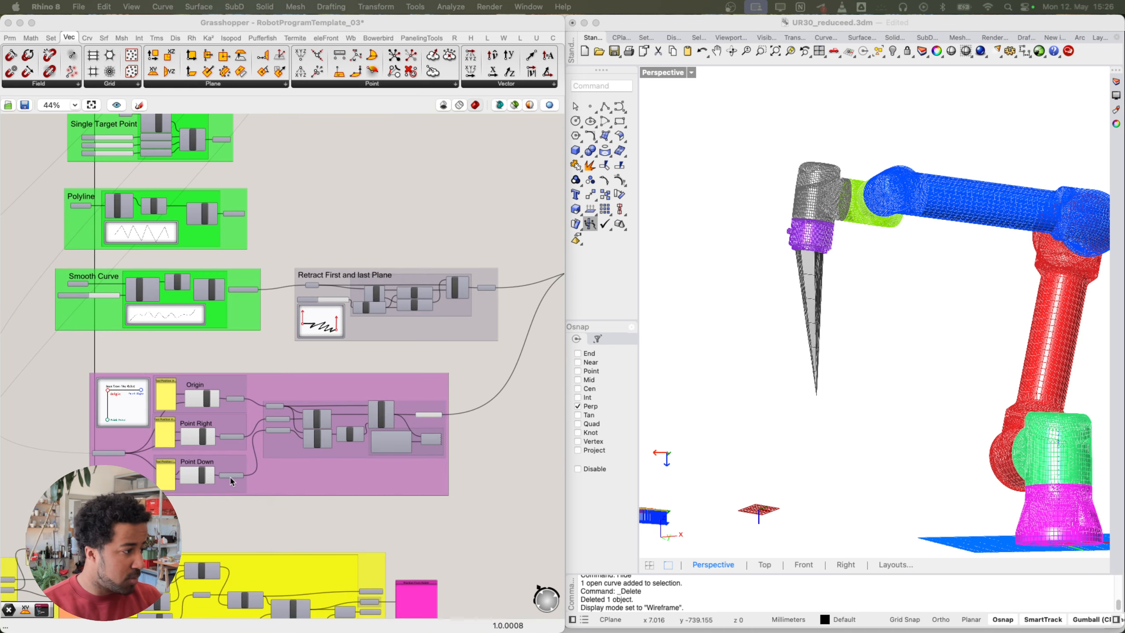